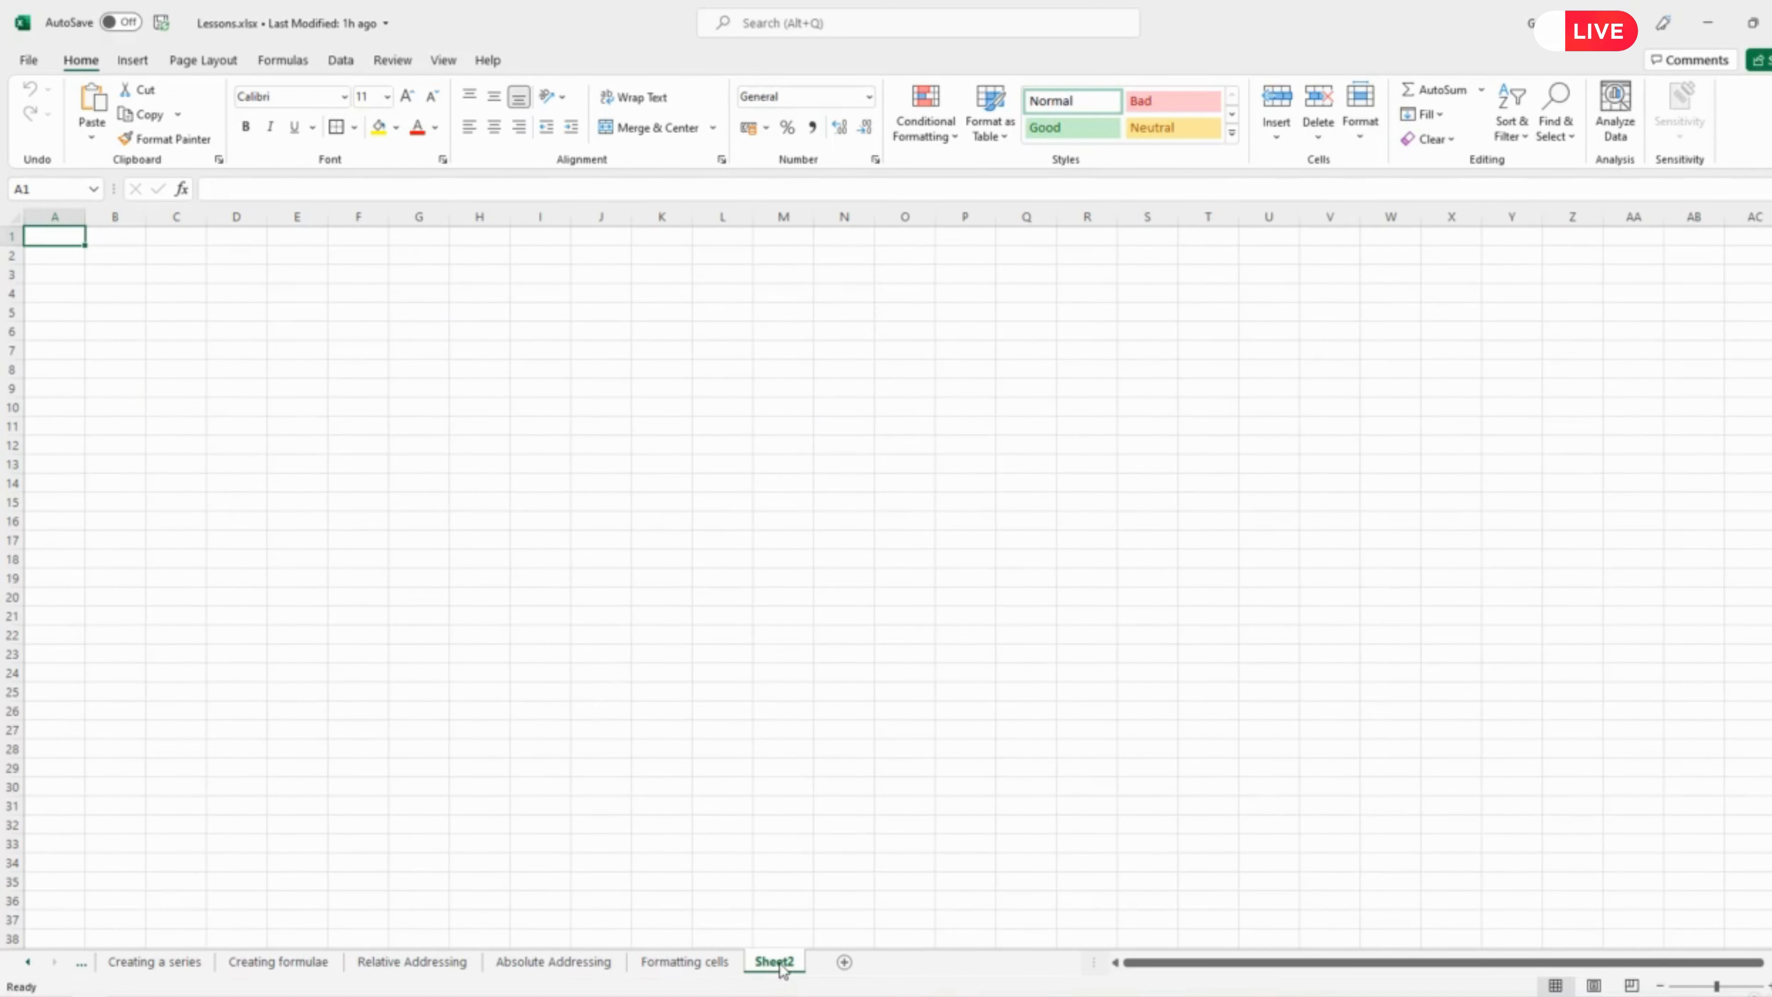
Rename the Sheet2 worksheet as "Protecting worksheets".
{"action": "double_click", "coordinate": [776, 962]}
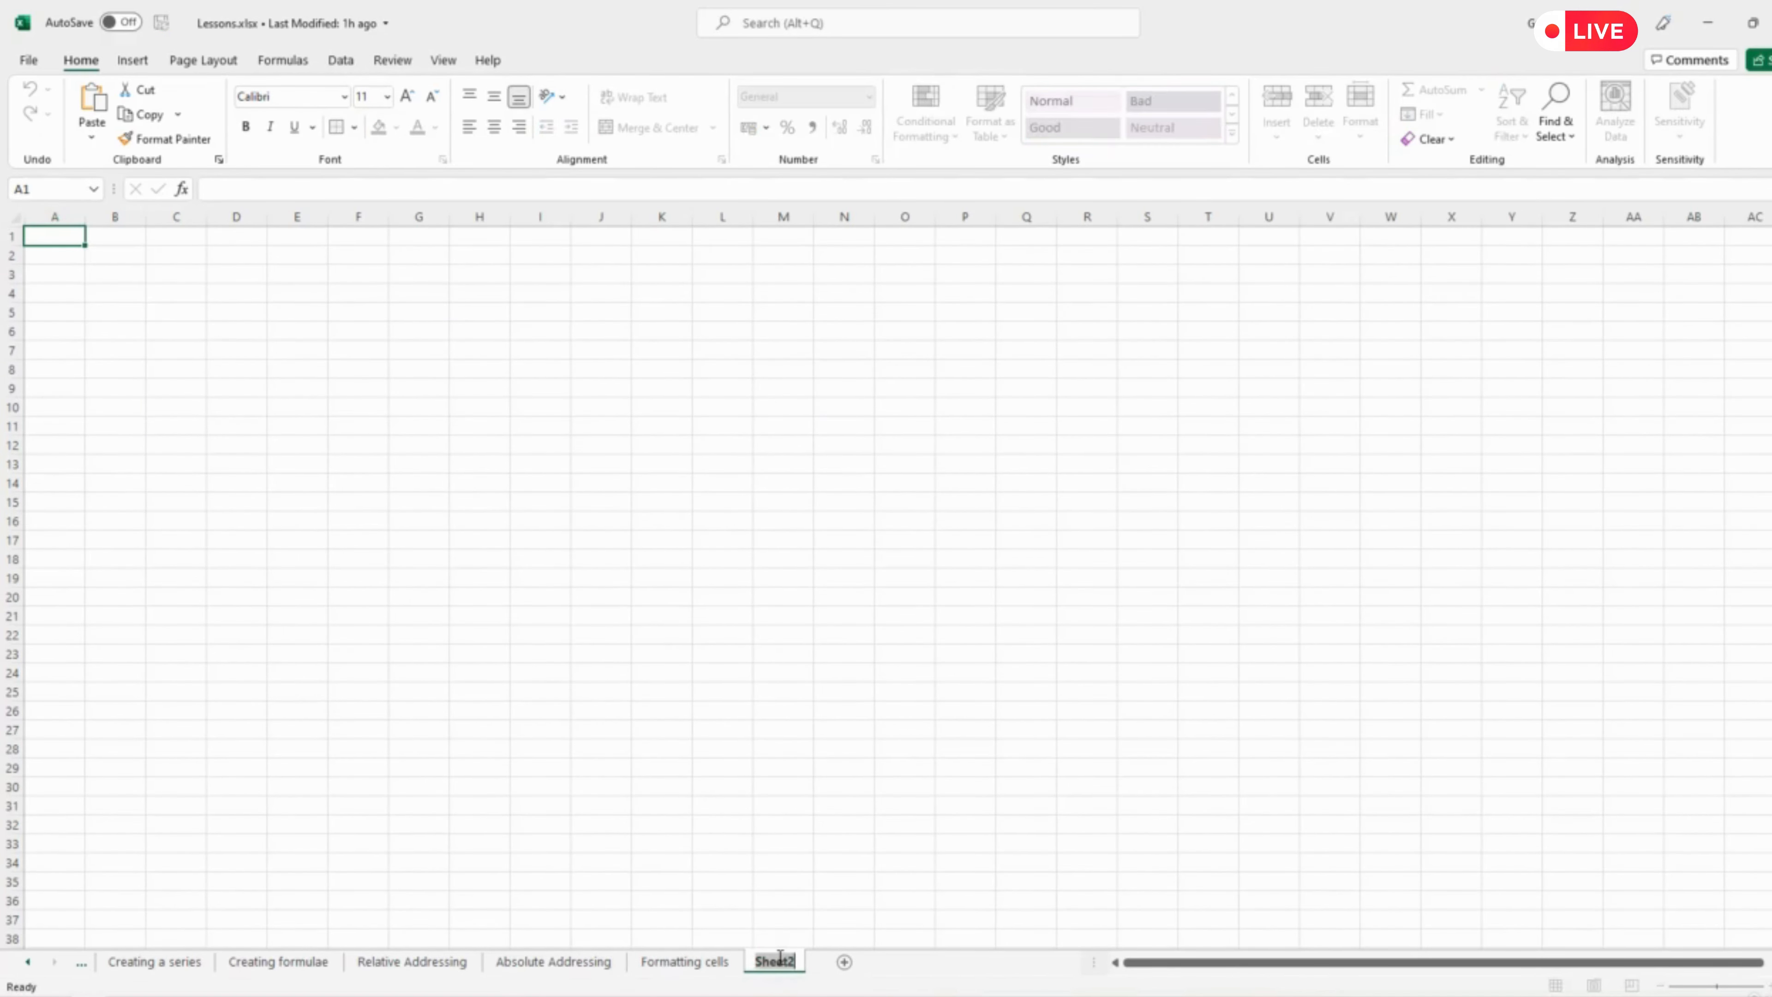
{"action": "type", "text": "Protecting "}
{"action": "type", "text": "wrks"}
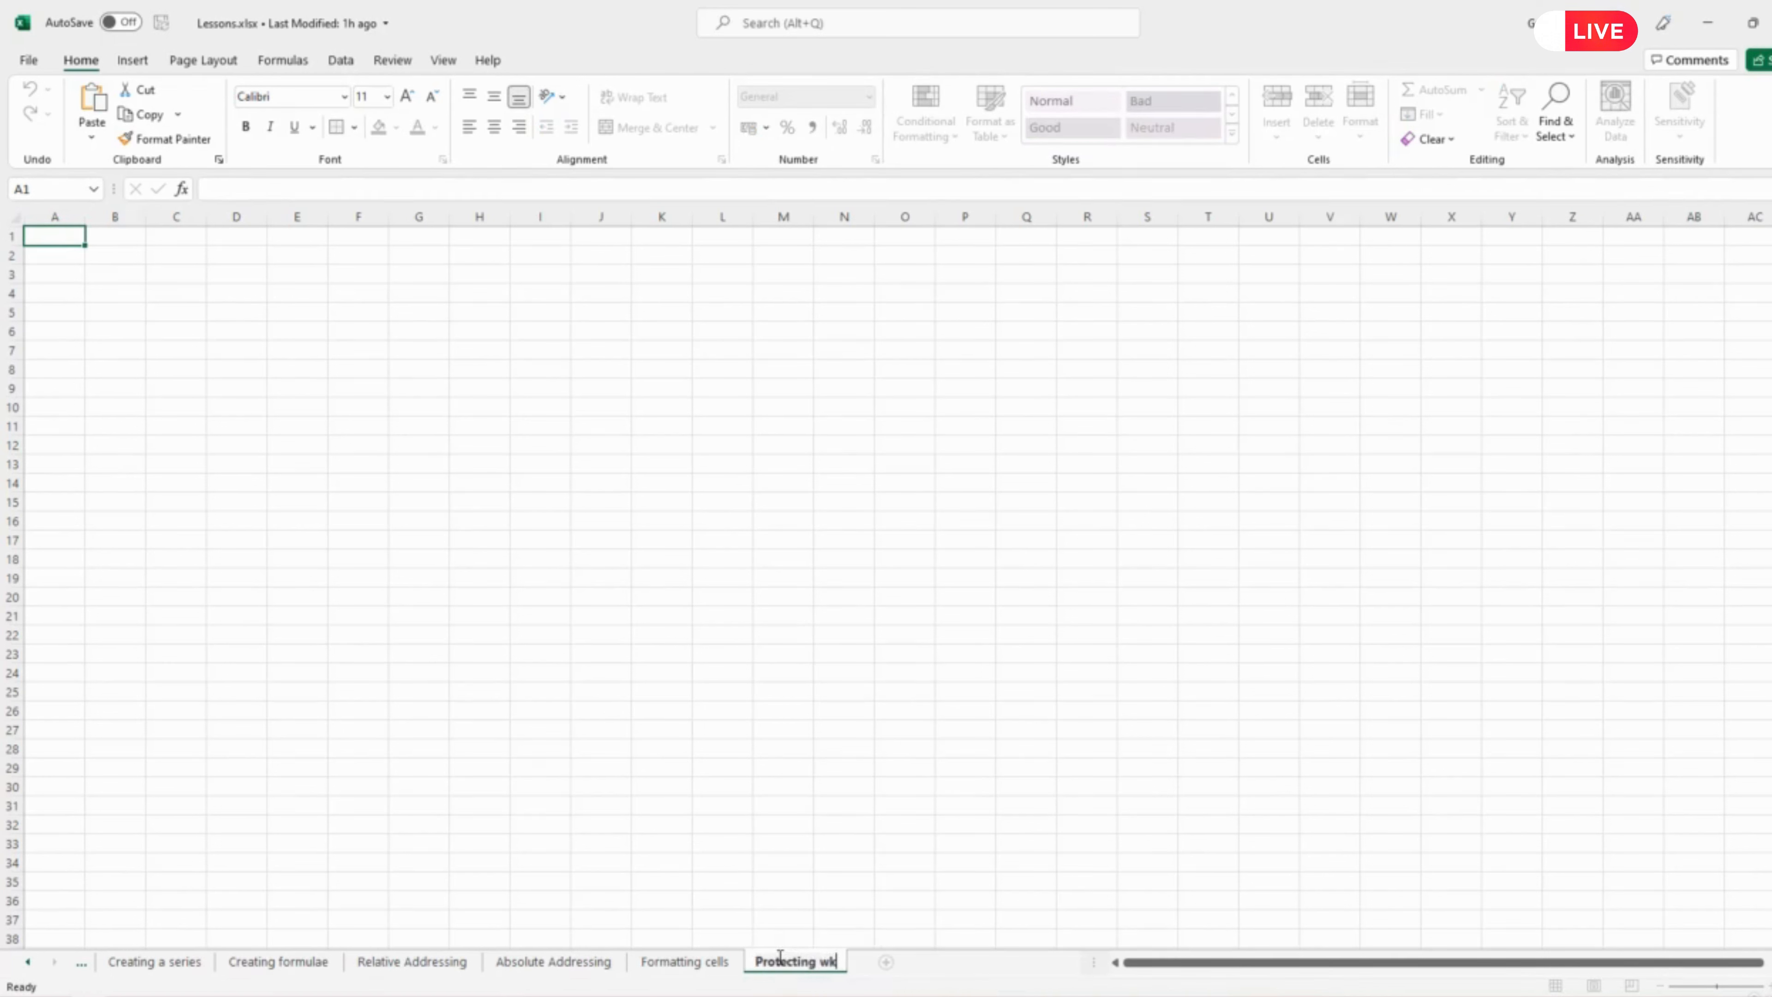
{"action": "type", "text": "heets"}
{"action": "type", "text": "o"}
{"action": "key", "text": "Return"}
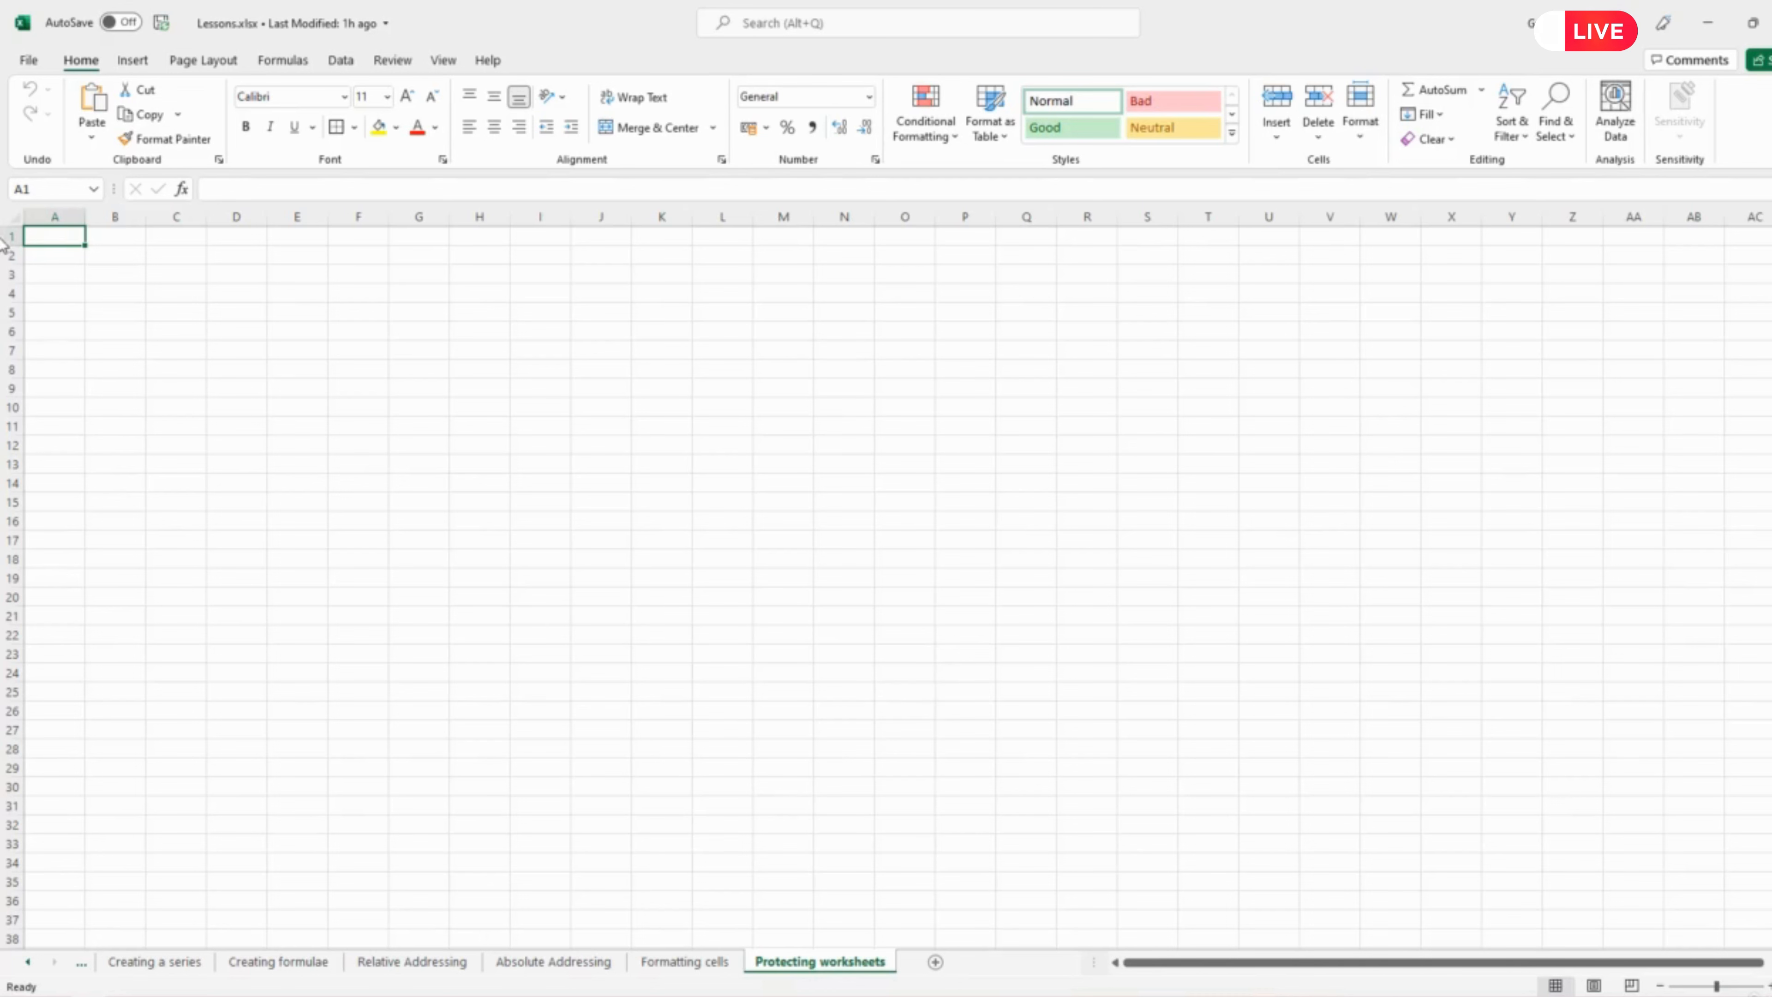
Resize all columns and rows of the worksheet so that every cell becomes a small square.
{"action": "left_click", "coordinate": [12, 217]}
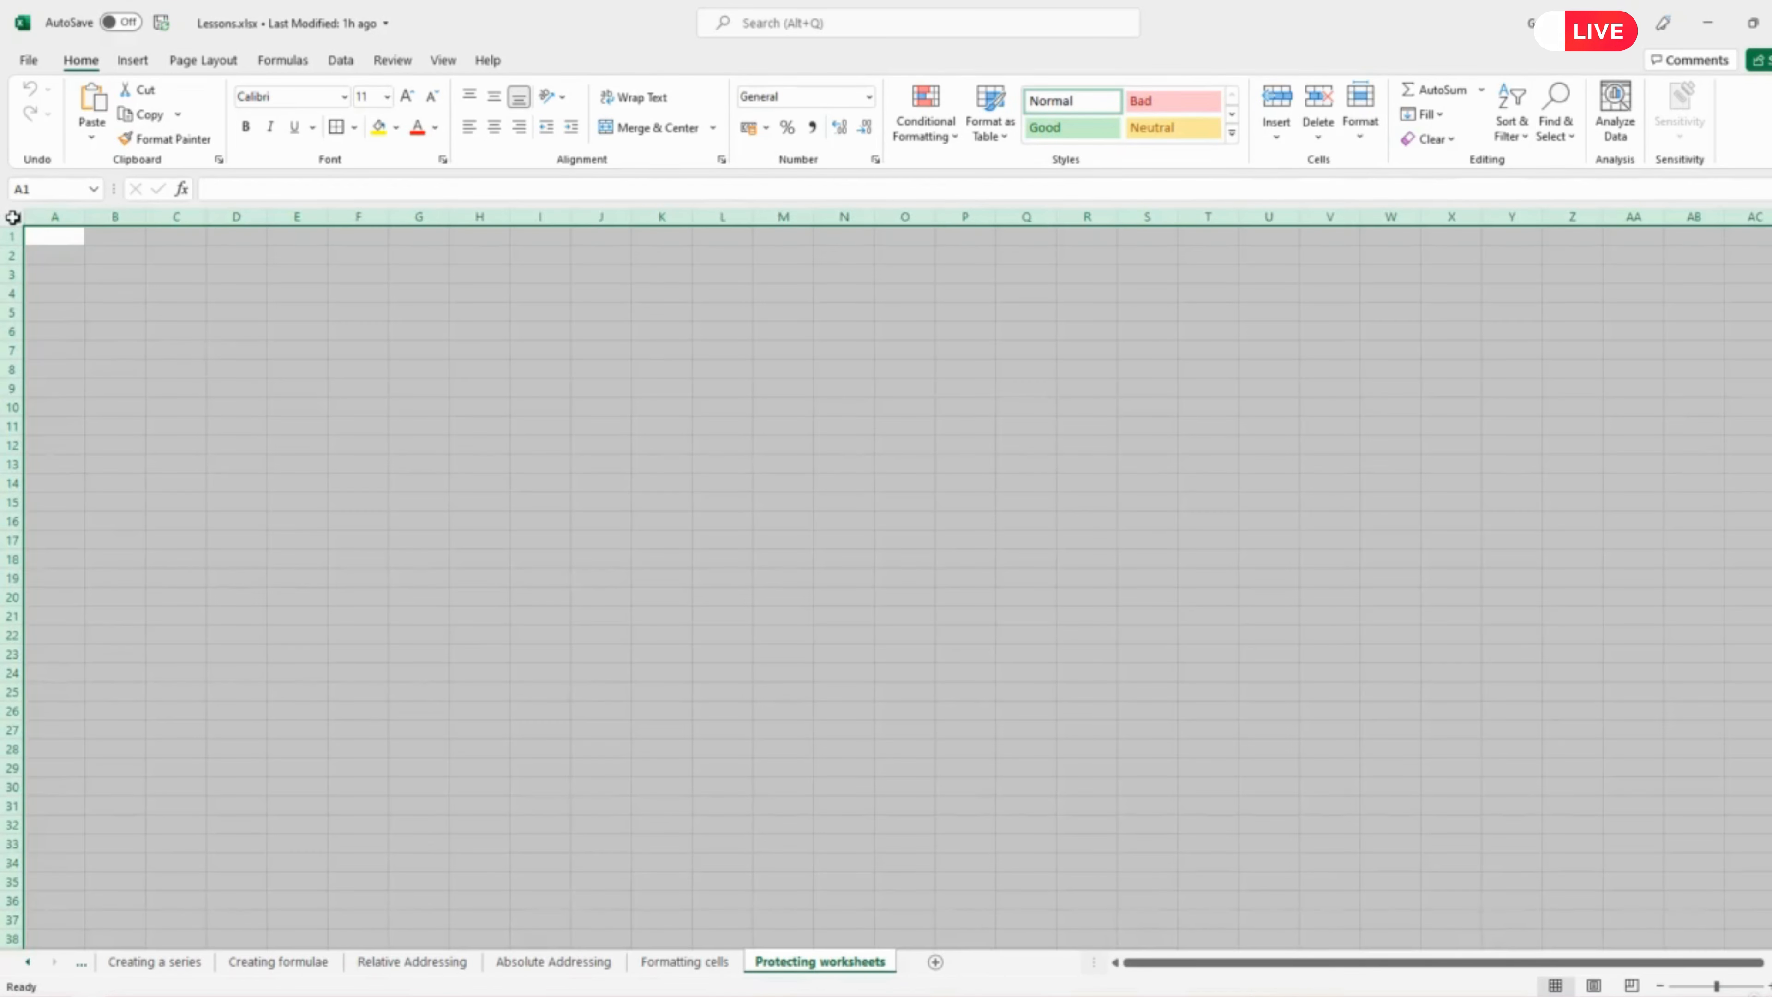
{"action": "left_click_drag", "start_coordinate": [145, 216], "coordinate": [132, 217]}
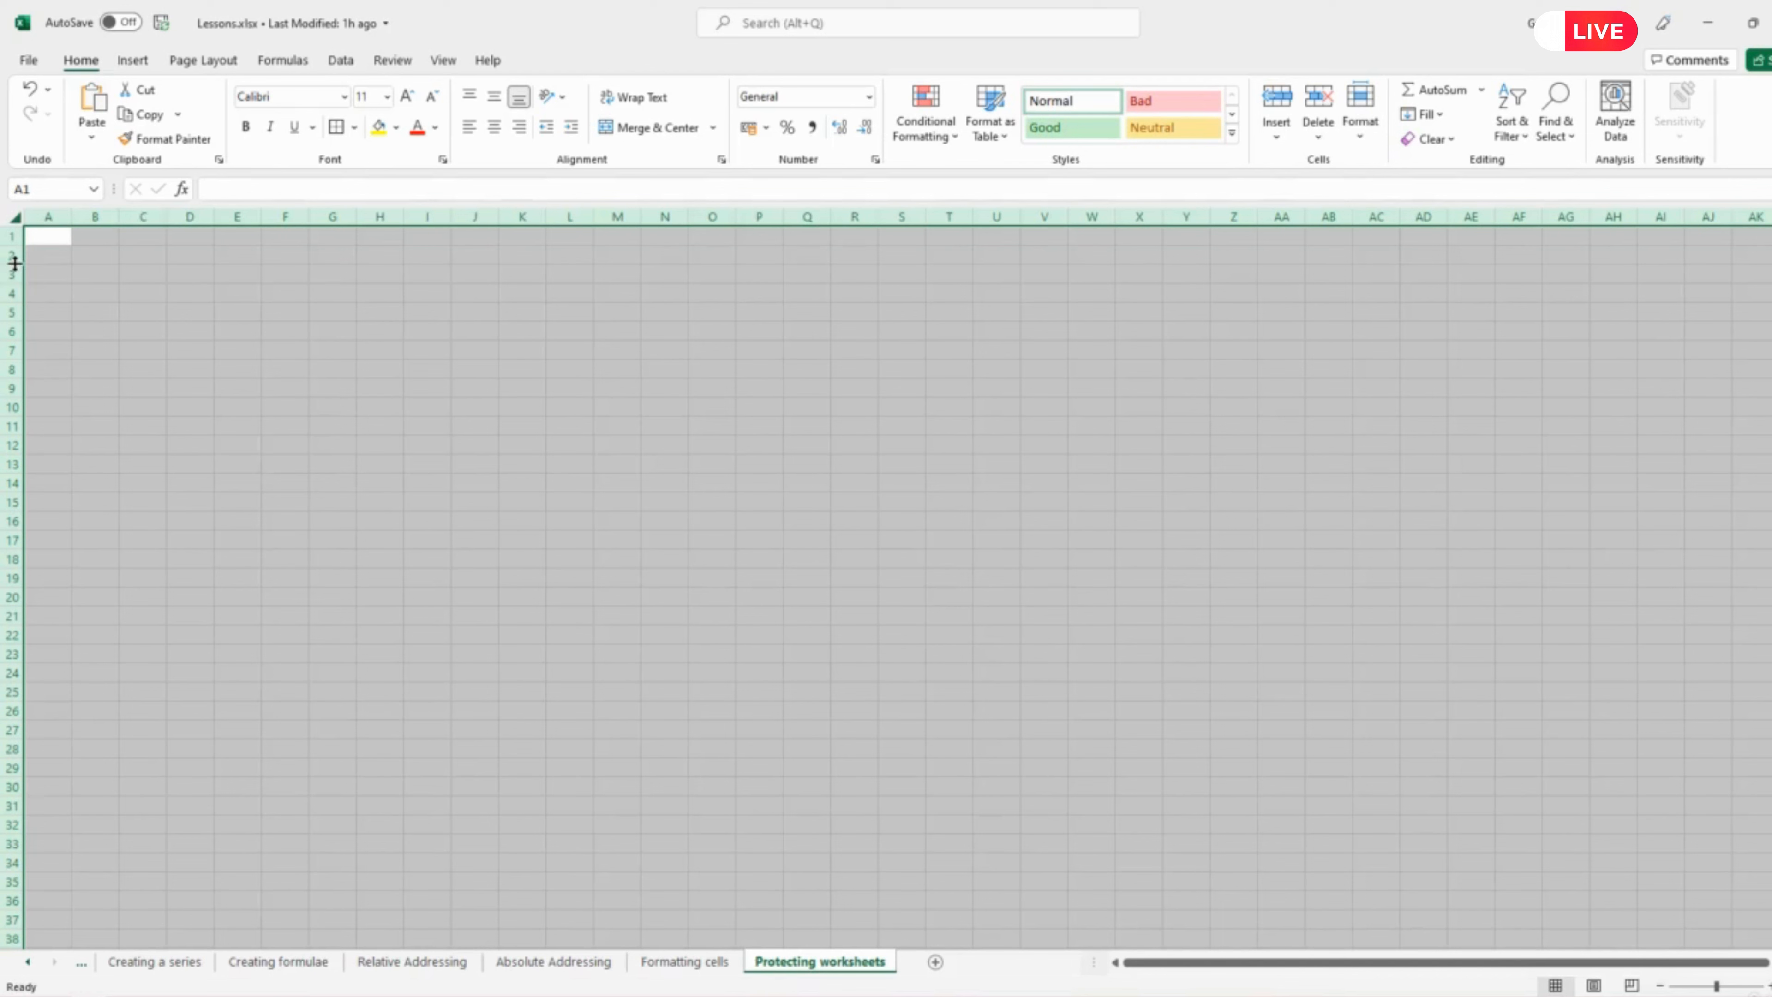
{"action": "left_click_drag", "start_coordinate": [15, 263], "coordinate": [12, 290]}
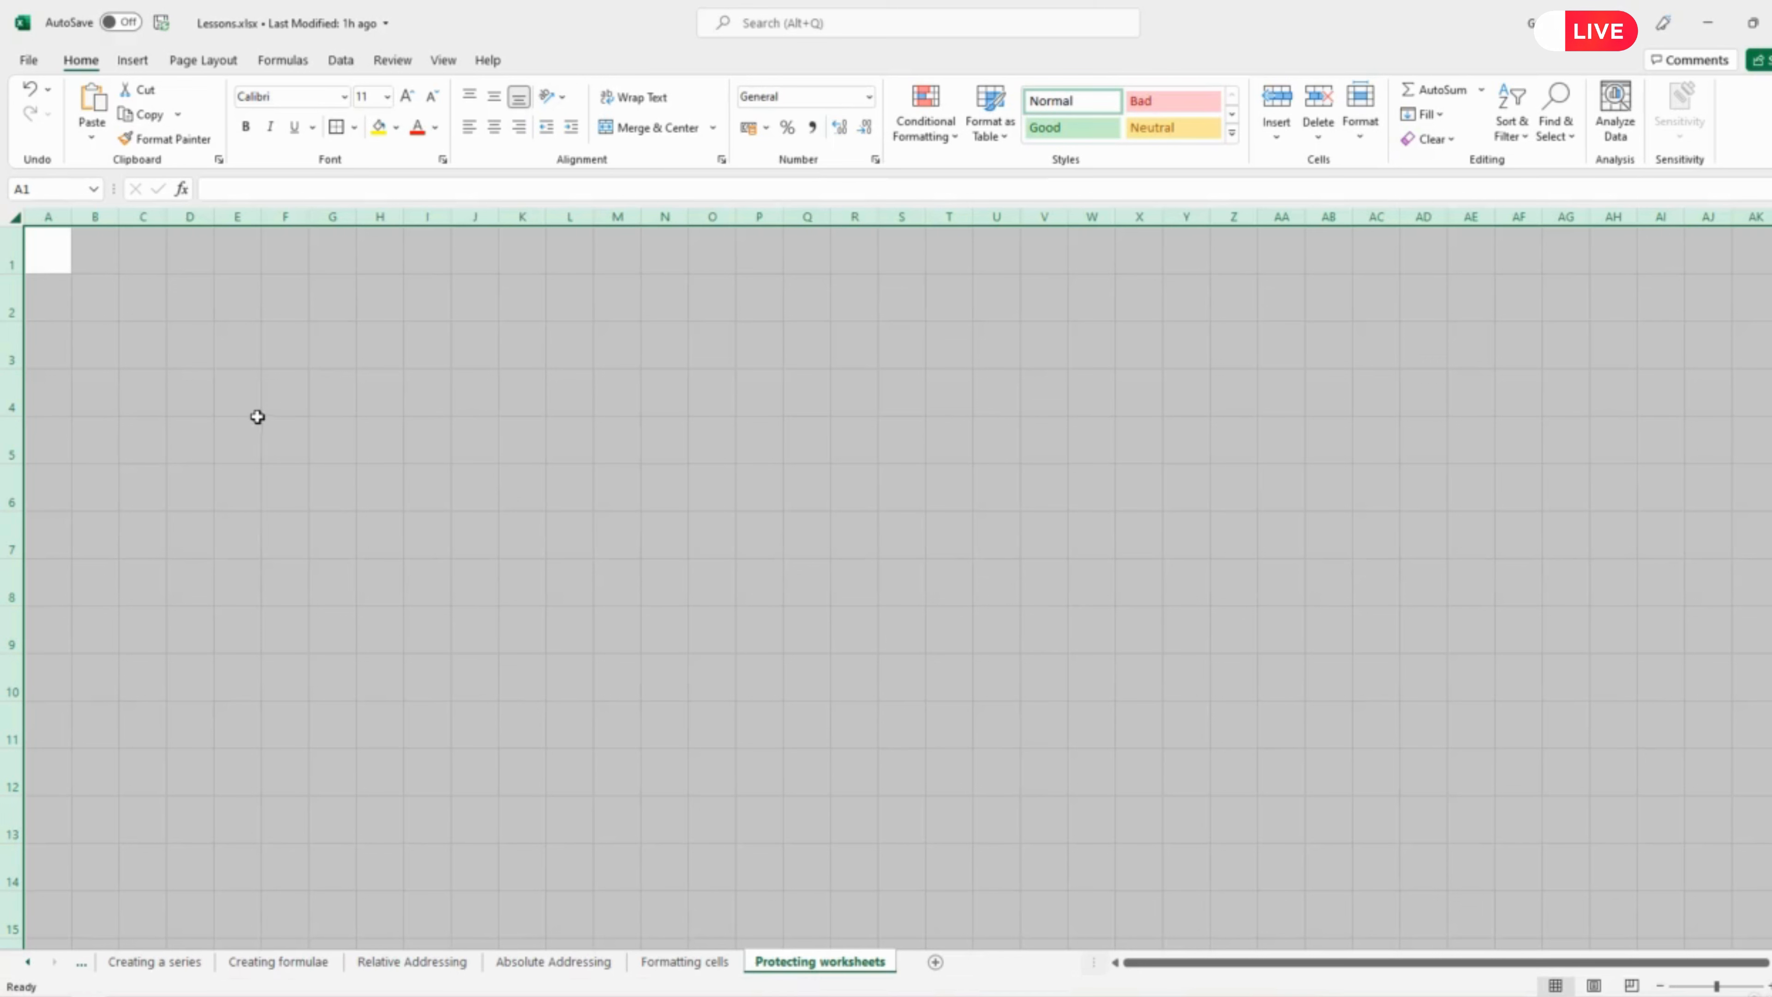
Apply a border around each of the cells C3, E3 and G3.
{"action": "left_click", "coordinate": [142, 343]}
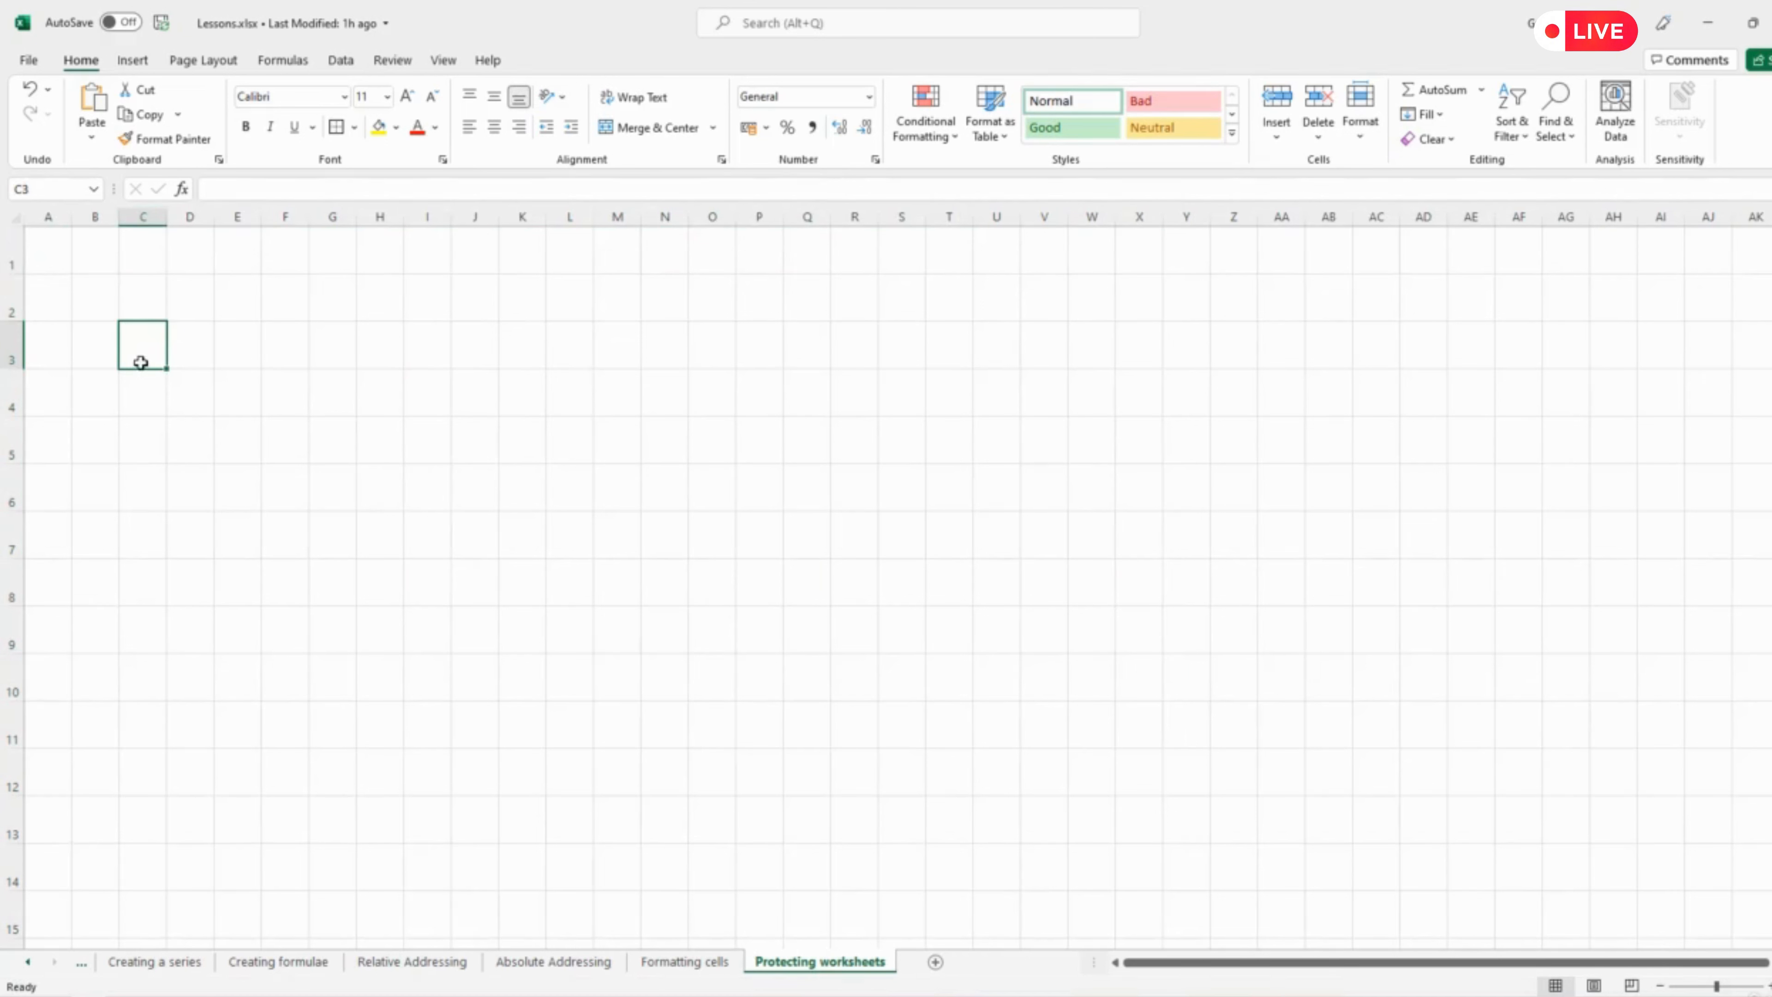
{"action": "left_click", "coordinate": [337, 127]}
{"action": "left_click", "coordinate": [313, 537]}
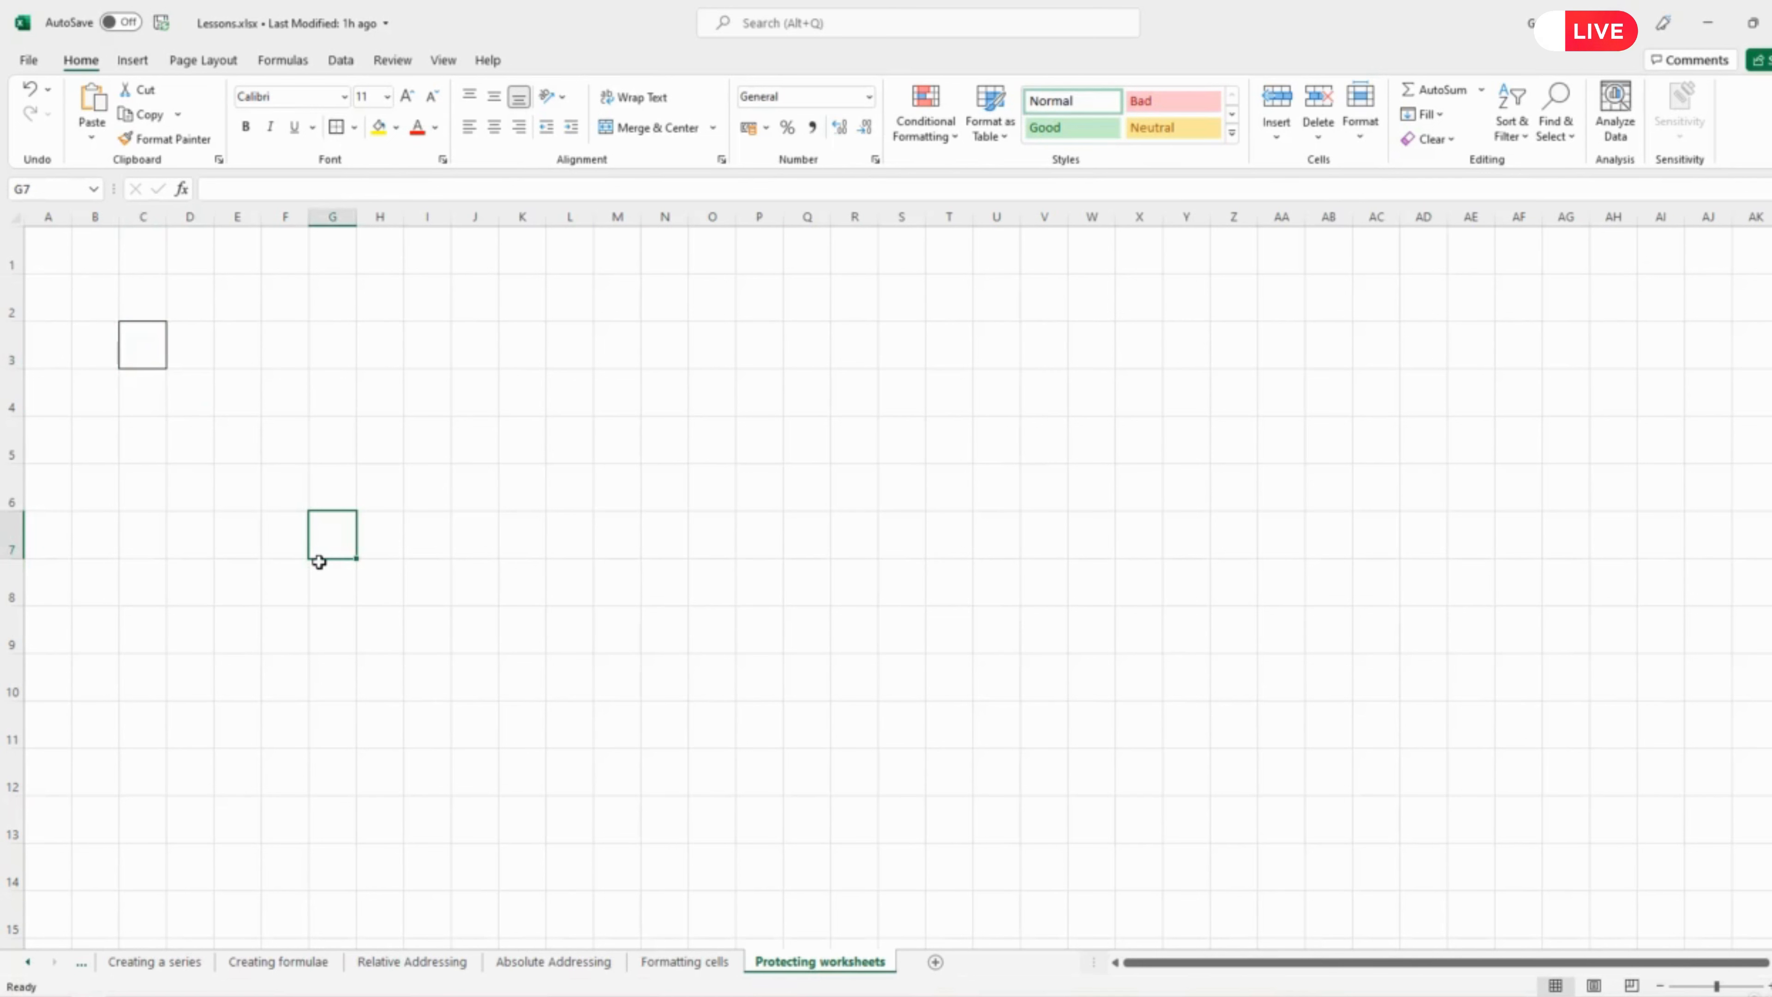
{"action": "left_click", "coordinate": [237, 349]}
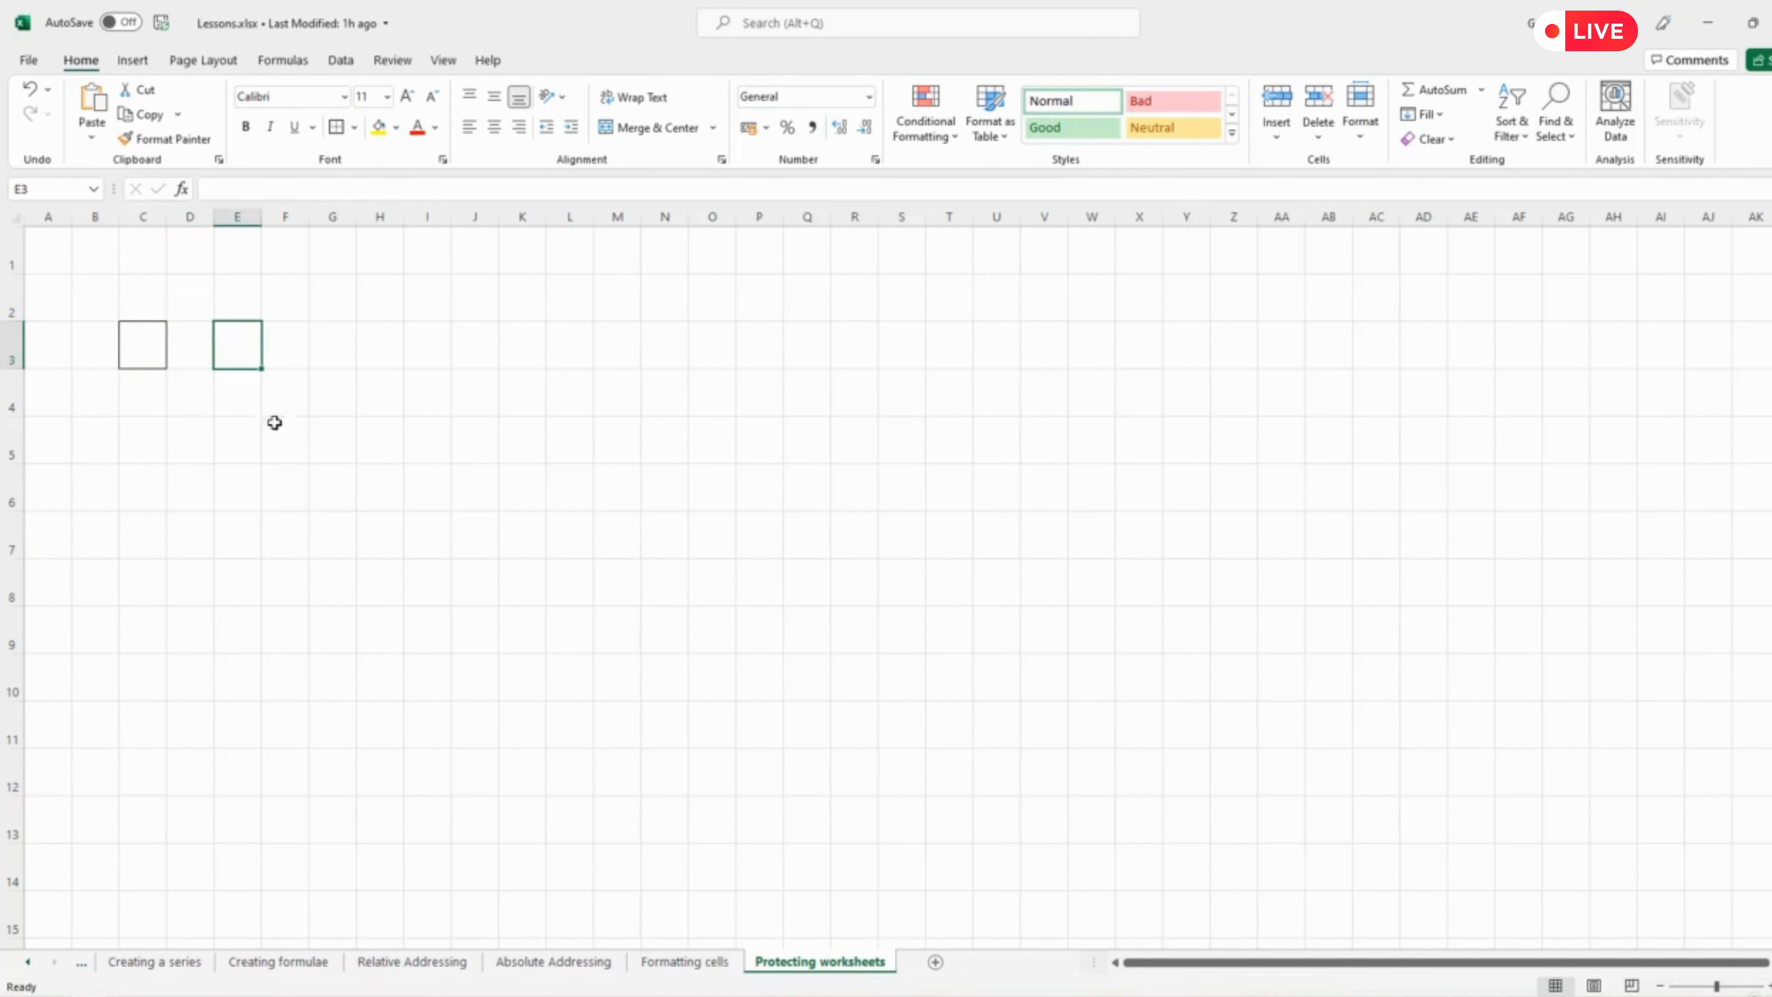
{"action": "left_click", "coordinate": [337, 126]}
{"action": "left_click", "coordinate": [333, 346]}
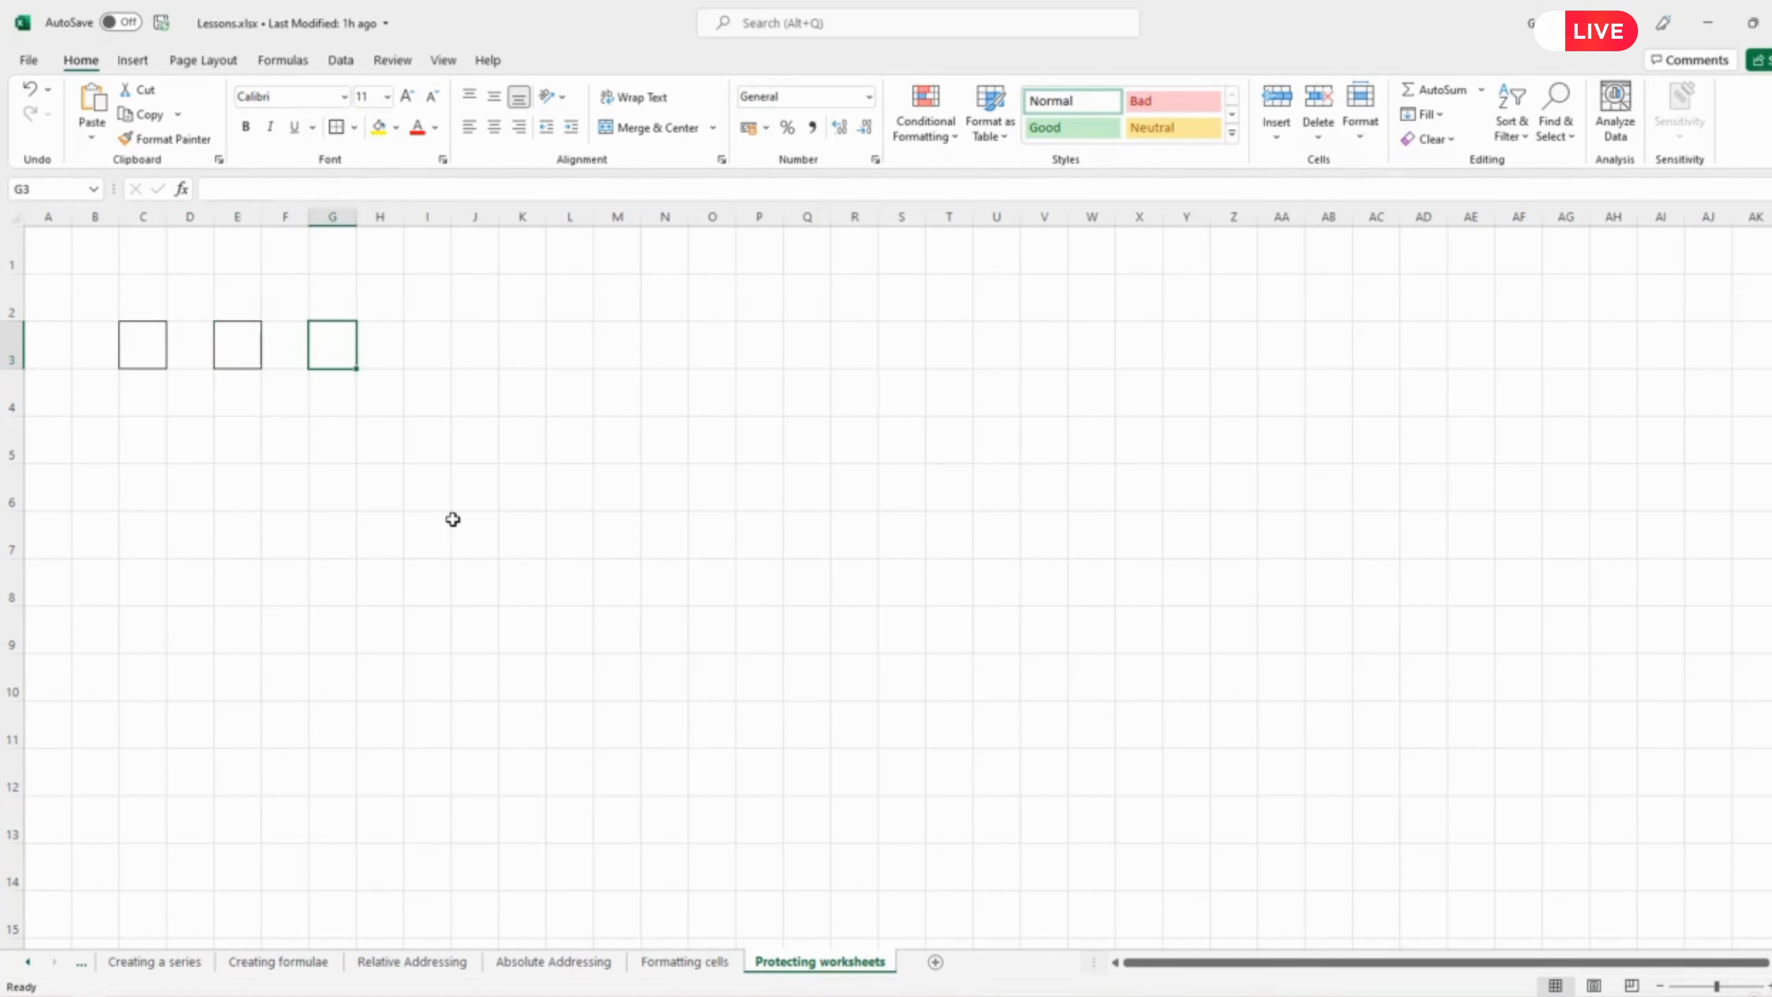
{"action": "left_click", "coordinate": [336, 127]}
{"action": "left_click", "coordinate": [550, 567]}
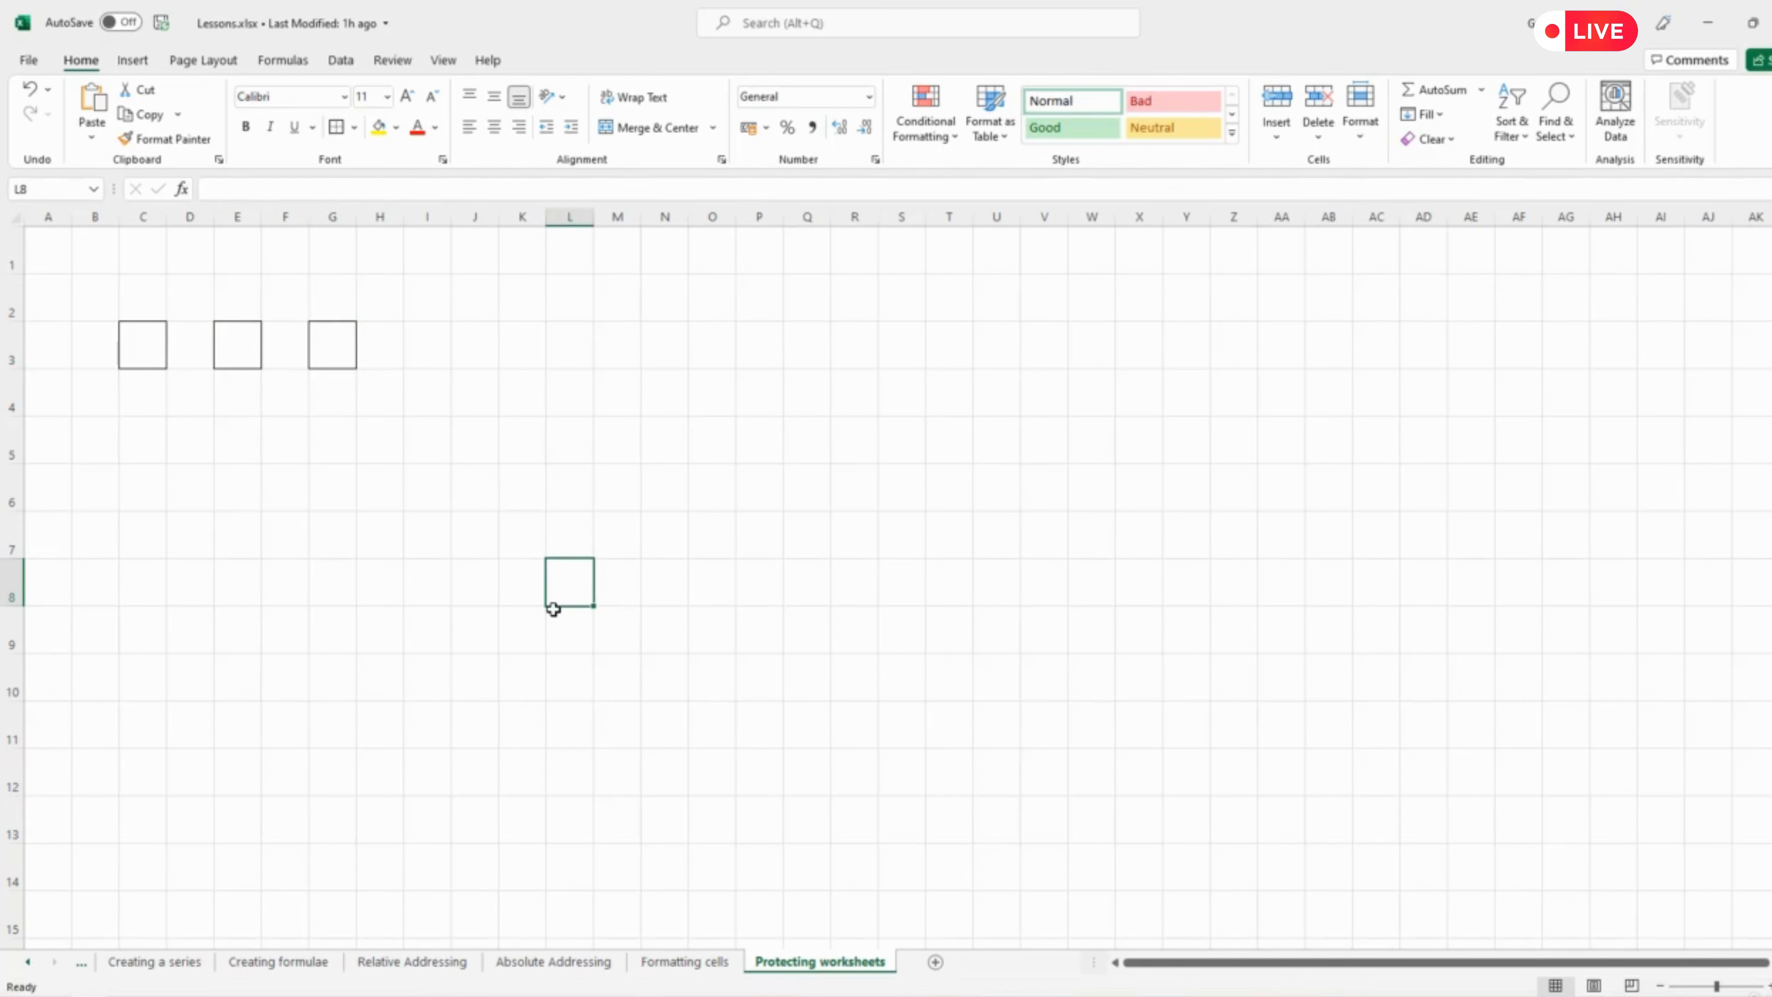
Fill every cell of the worksheet with black.
{"action": "left_click", "coordinate": [14, 215]}
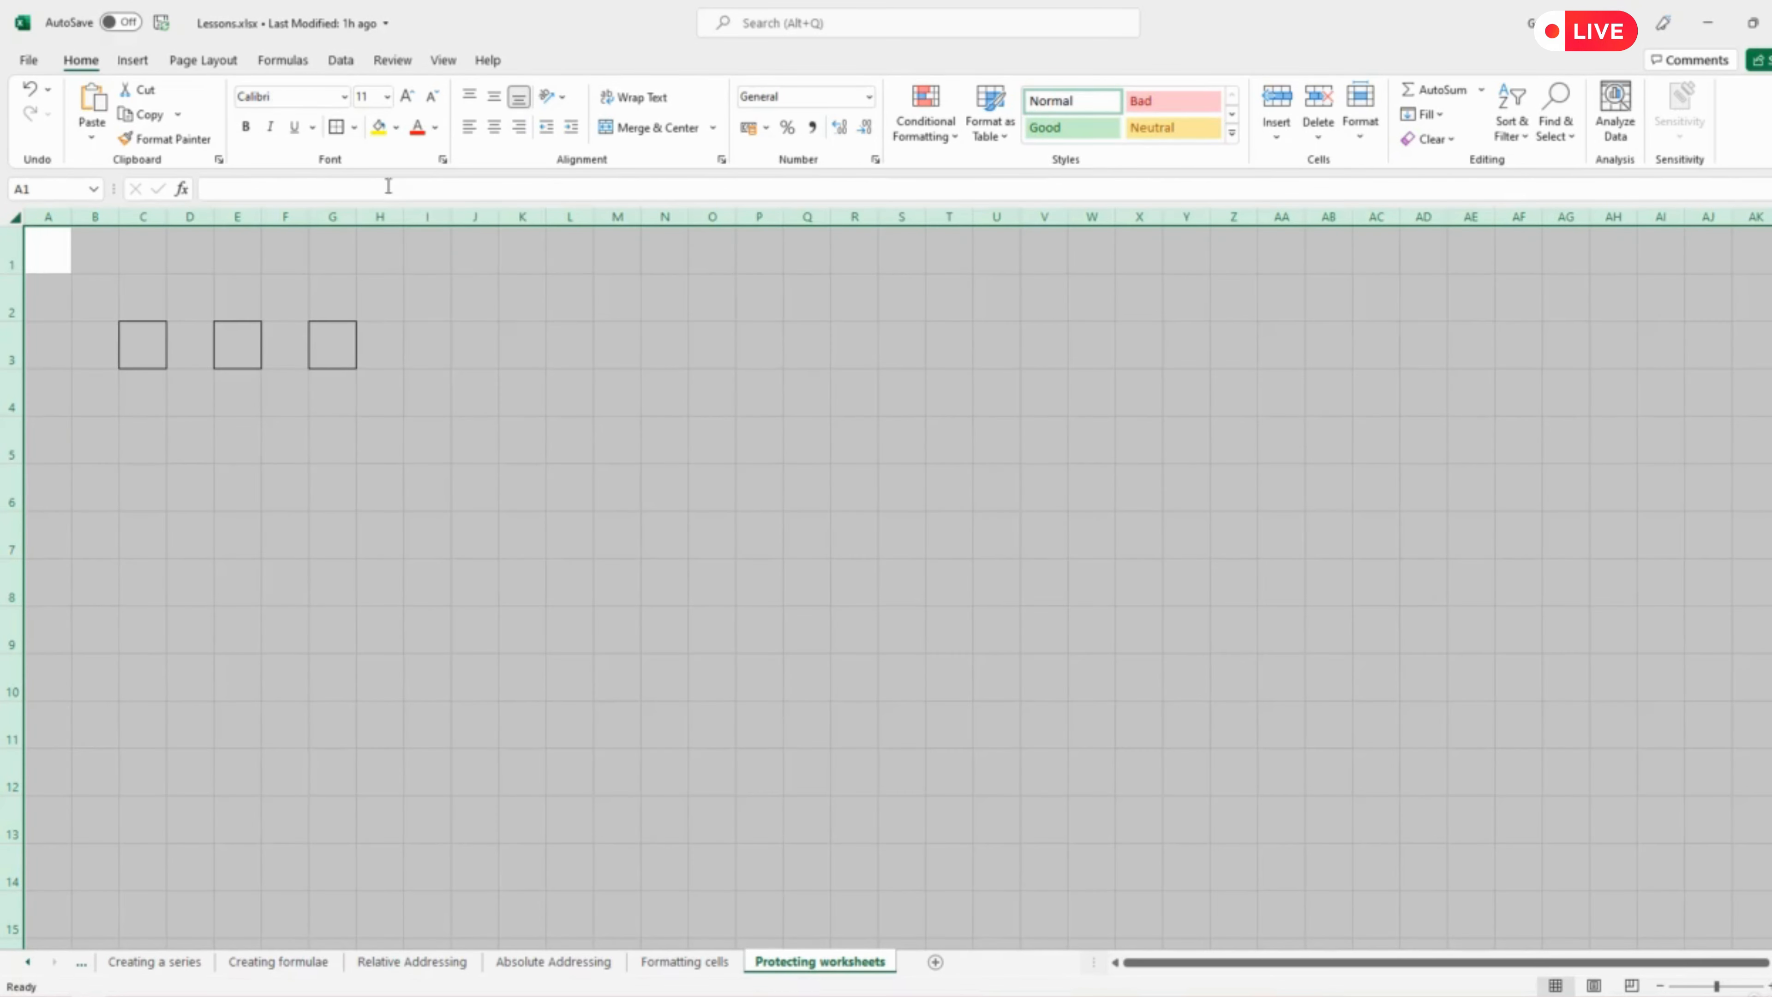
{"action": "left_click", "coordinate": [396, 129]}
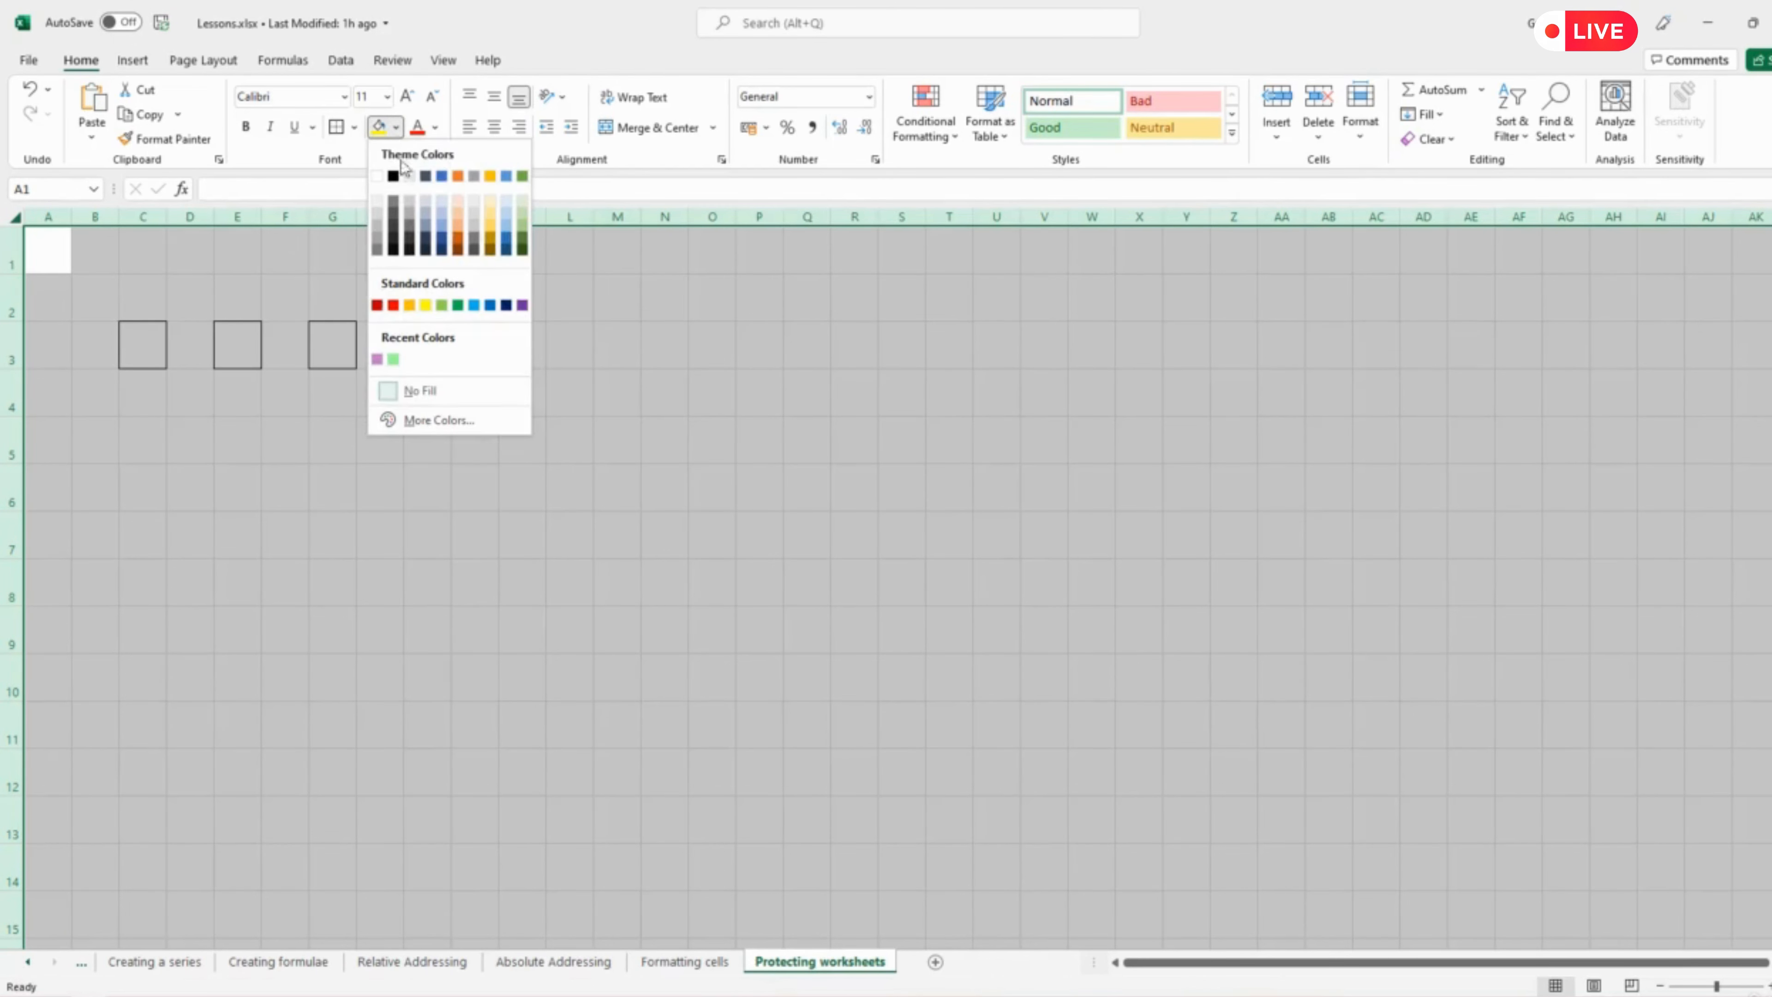
{"action": "left_click", "coordinate": [393, 176]}
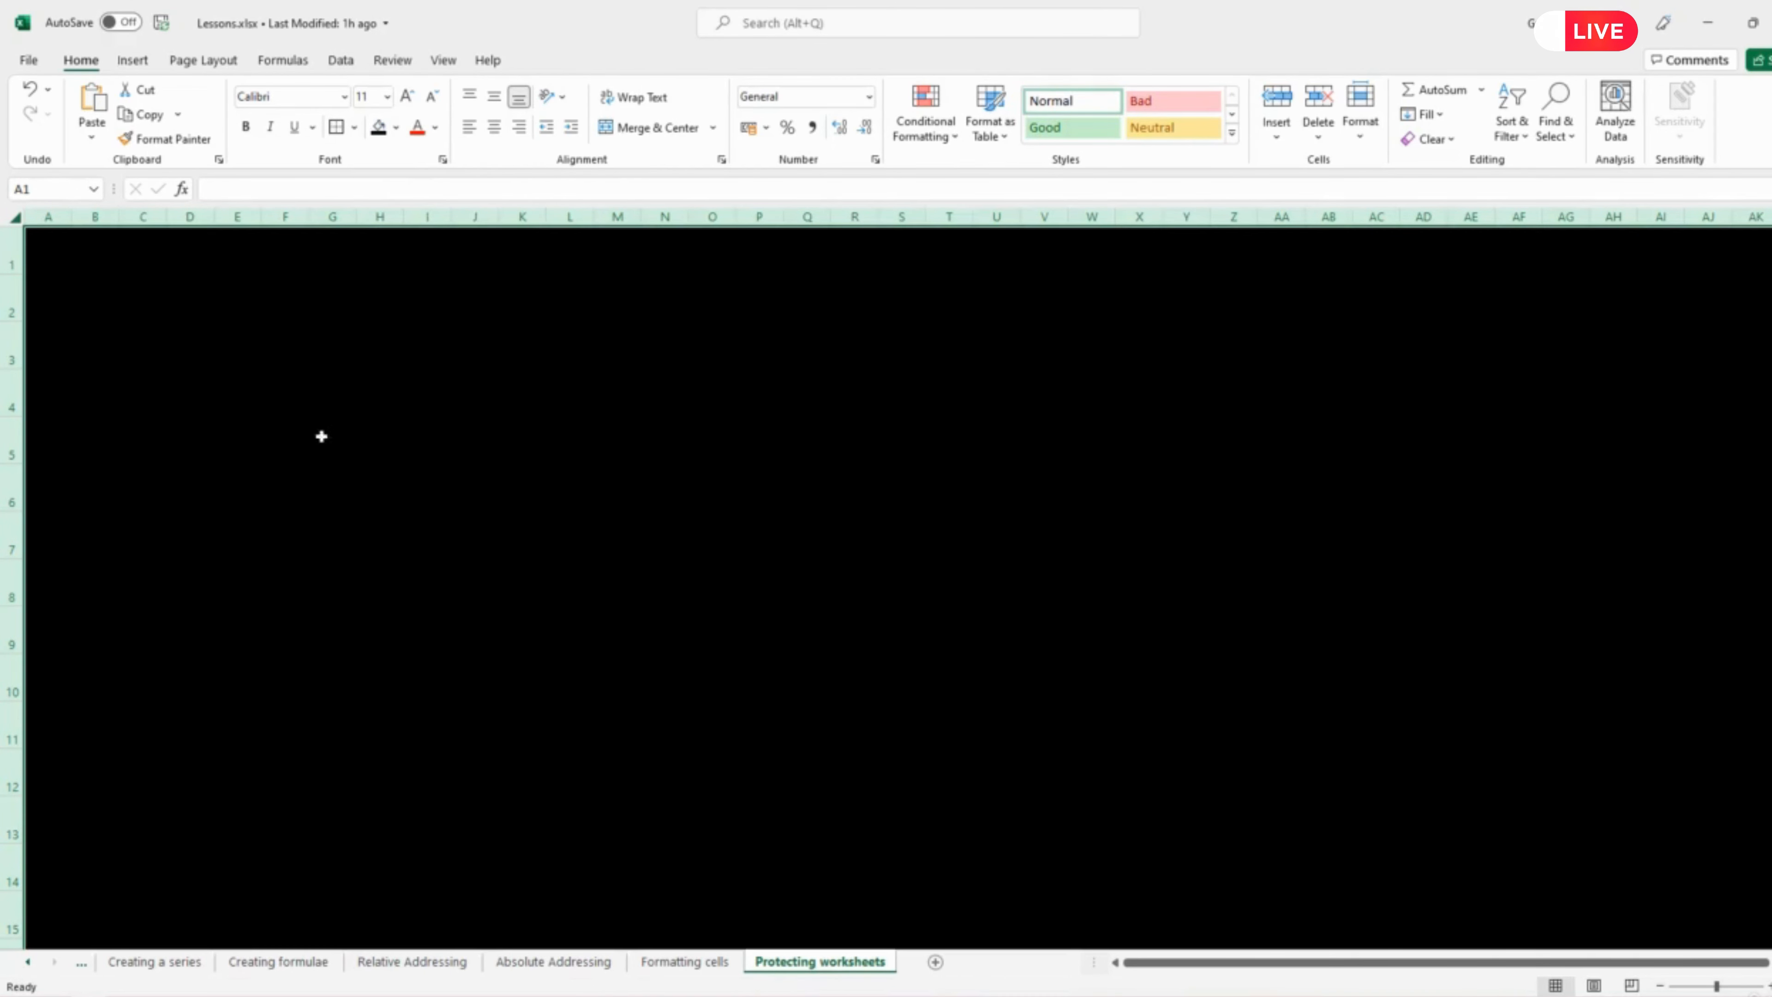
Fill the range B2:H4 around the three bordered boxes with the lightest gold theme color.
{"action": "left_click", "coordinate": [88, 284]}
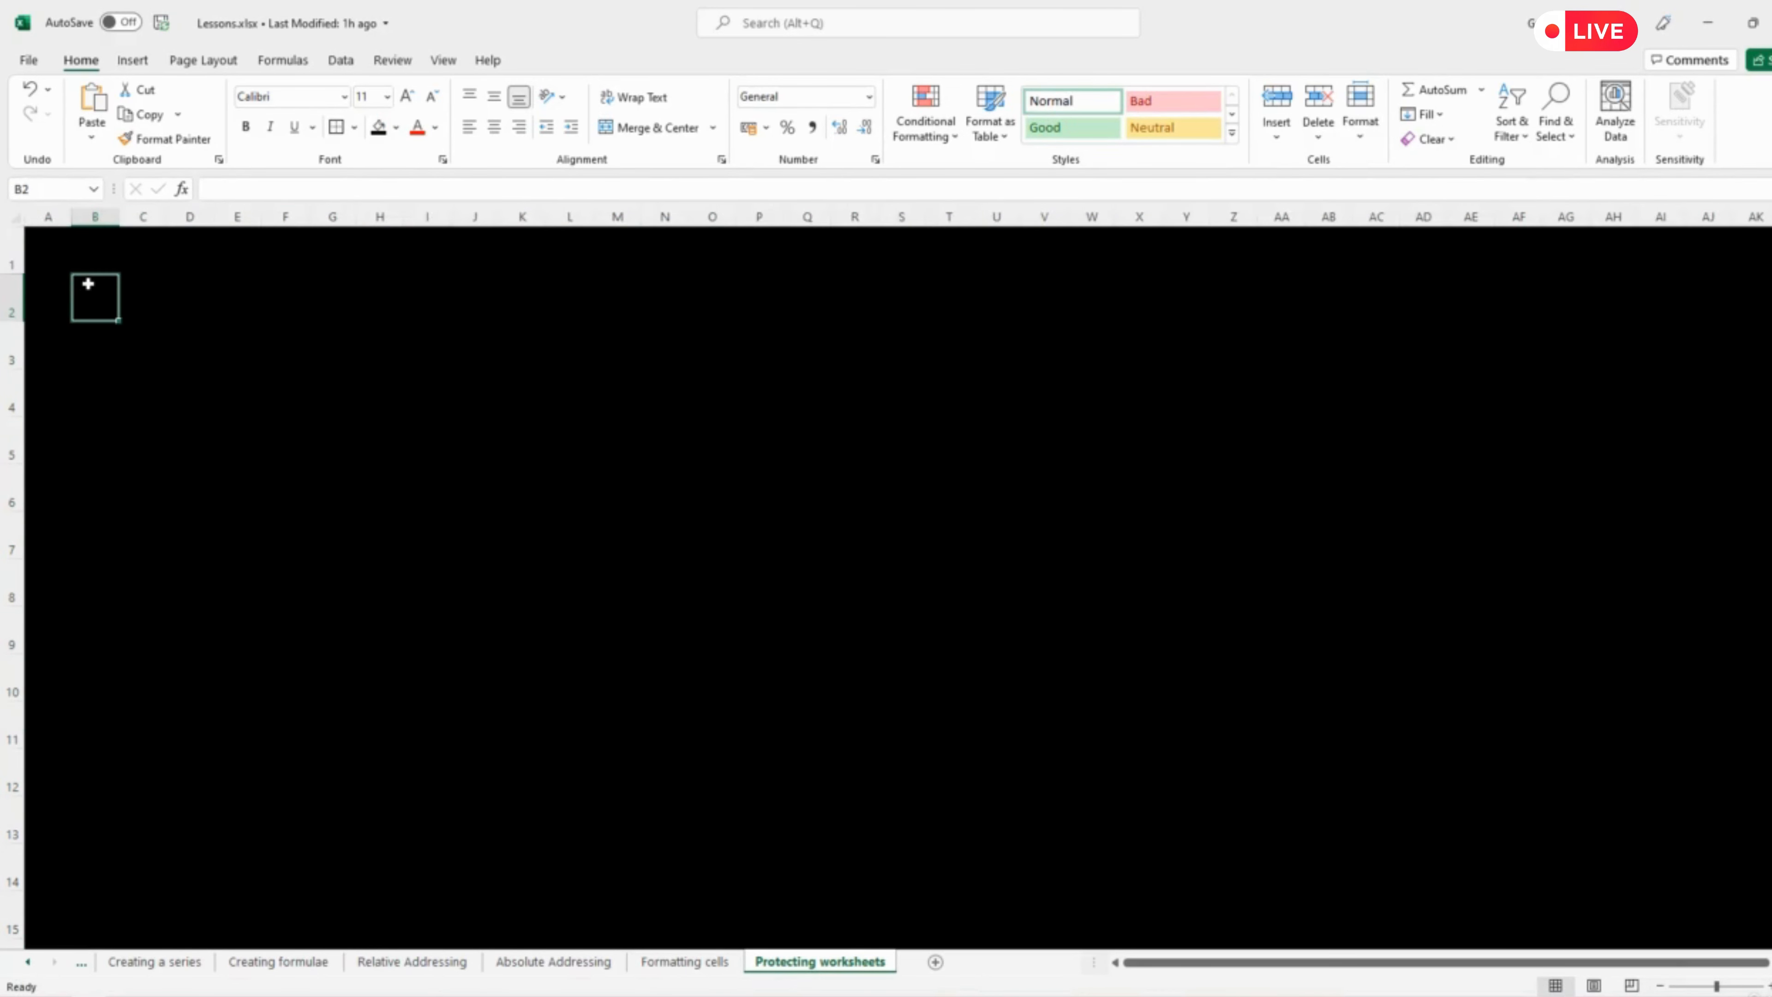
{"action": "left_click_drag", "start_coordinate": [88, 283], "coordinate": [387, 394]}
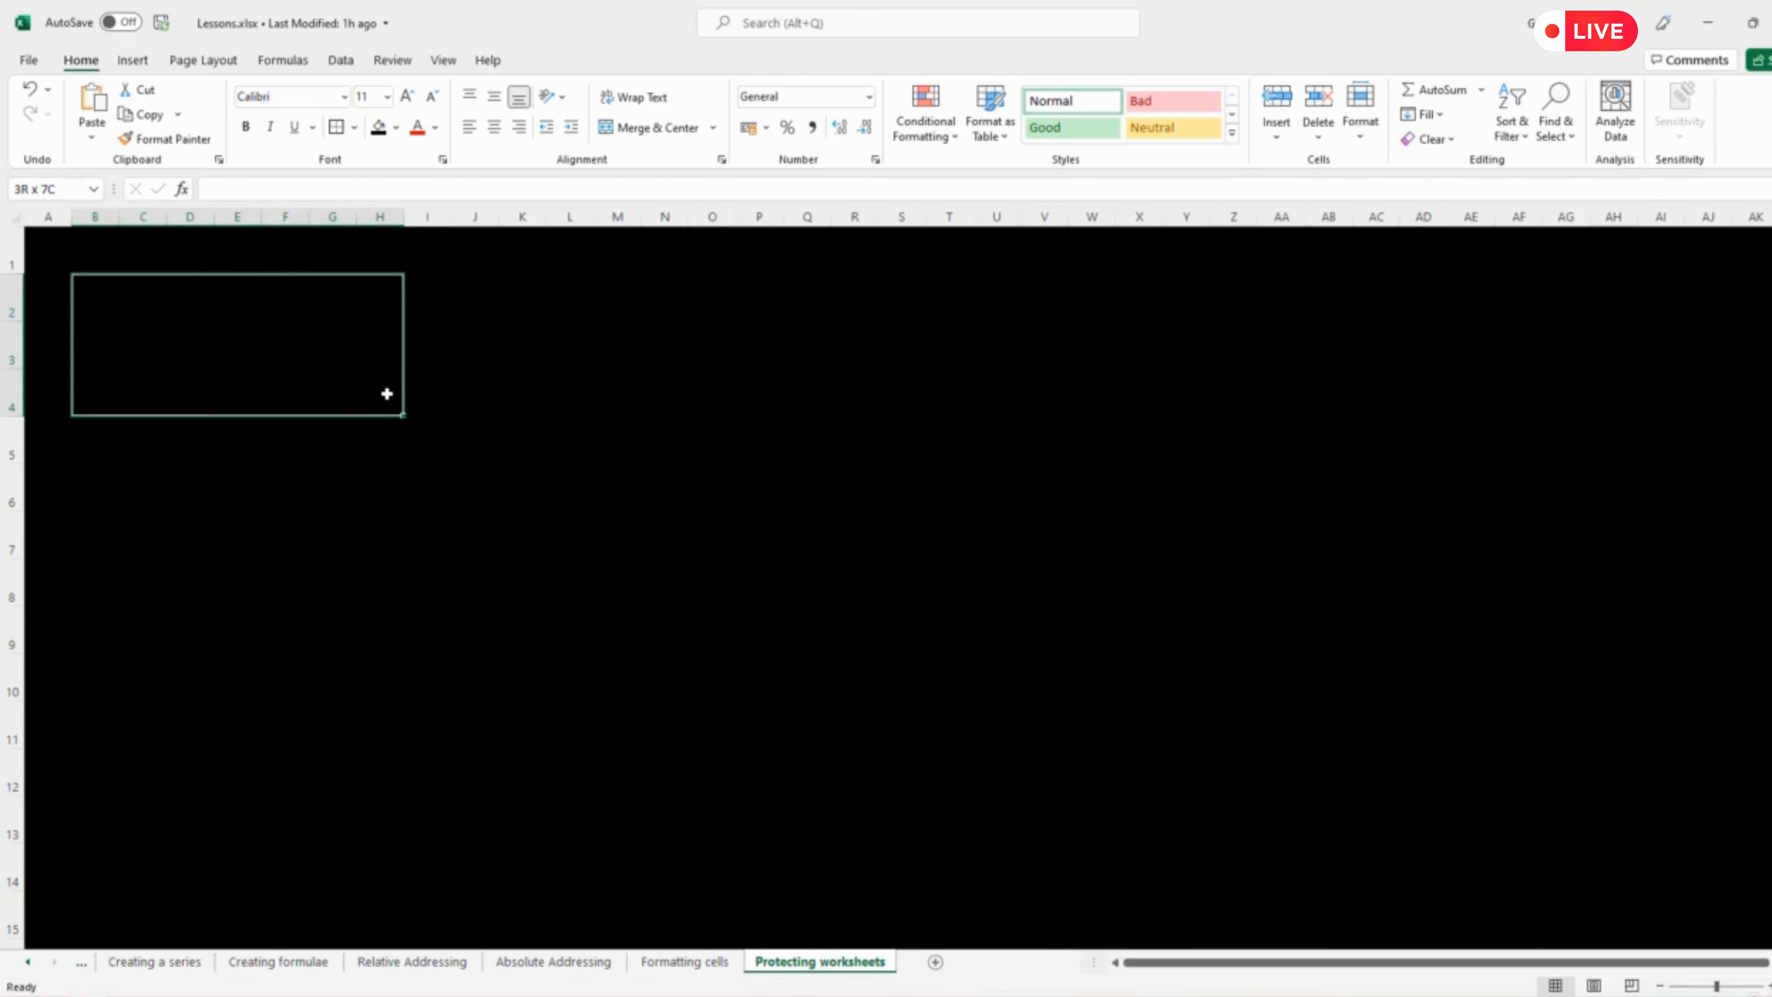
{"action": "left_click_drag", "start_coordinate": [387, 393], "coordinate": [387, 394]}
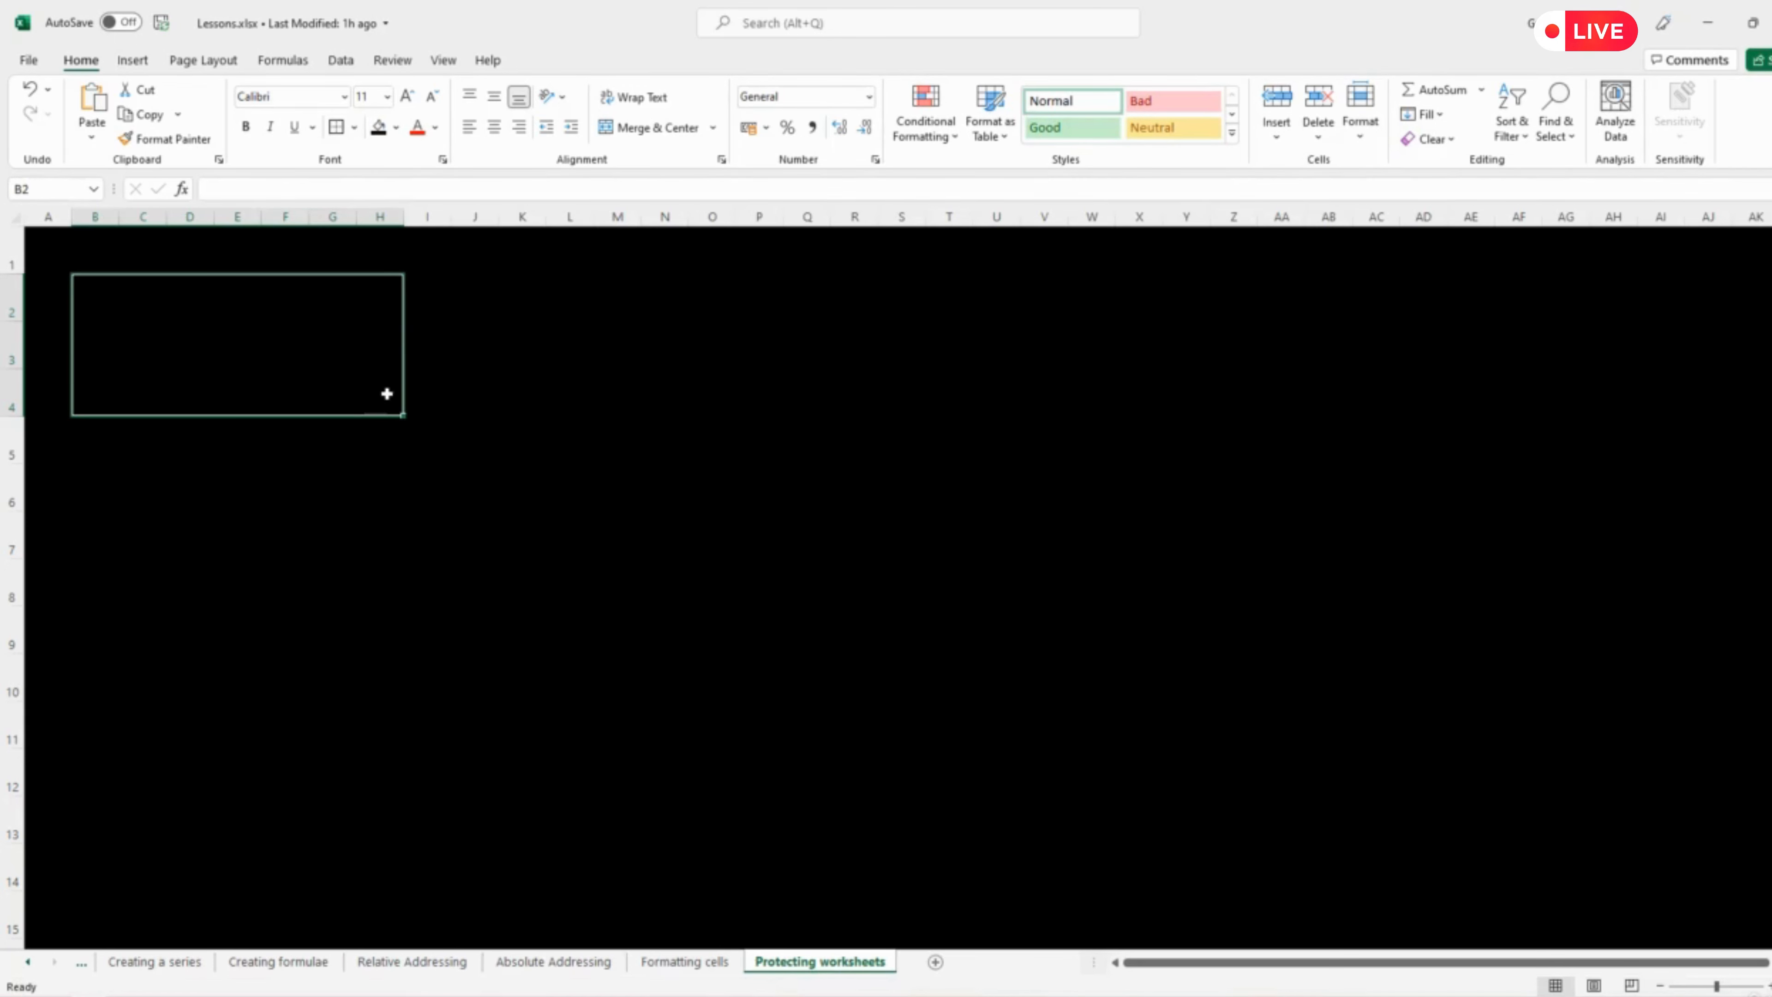
{"action": "left_click", "coordinate": [396, 130]}
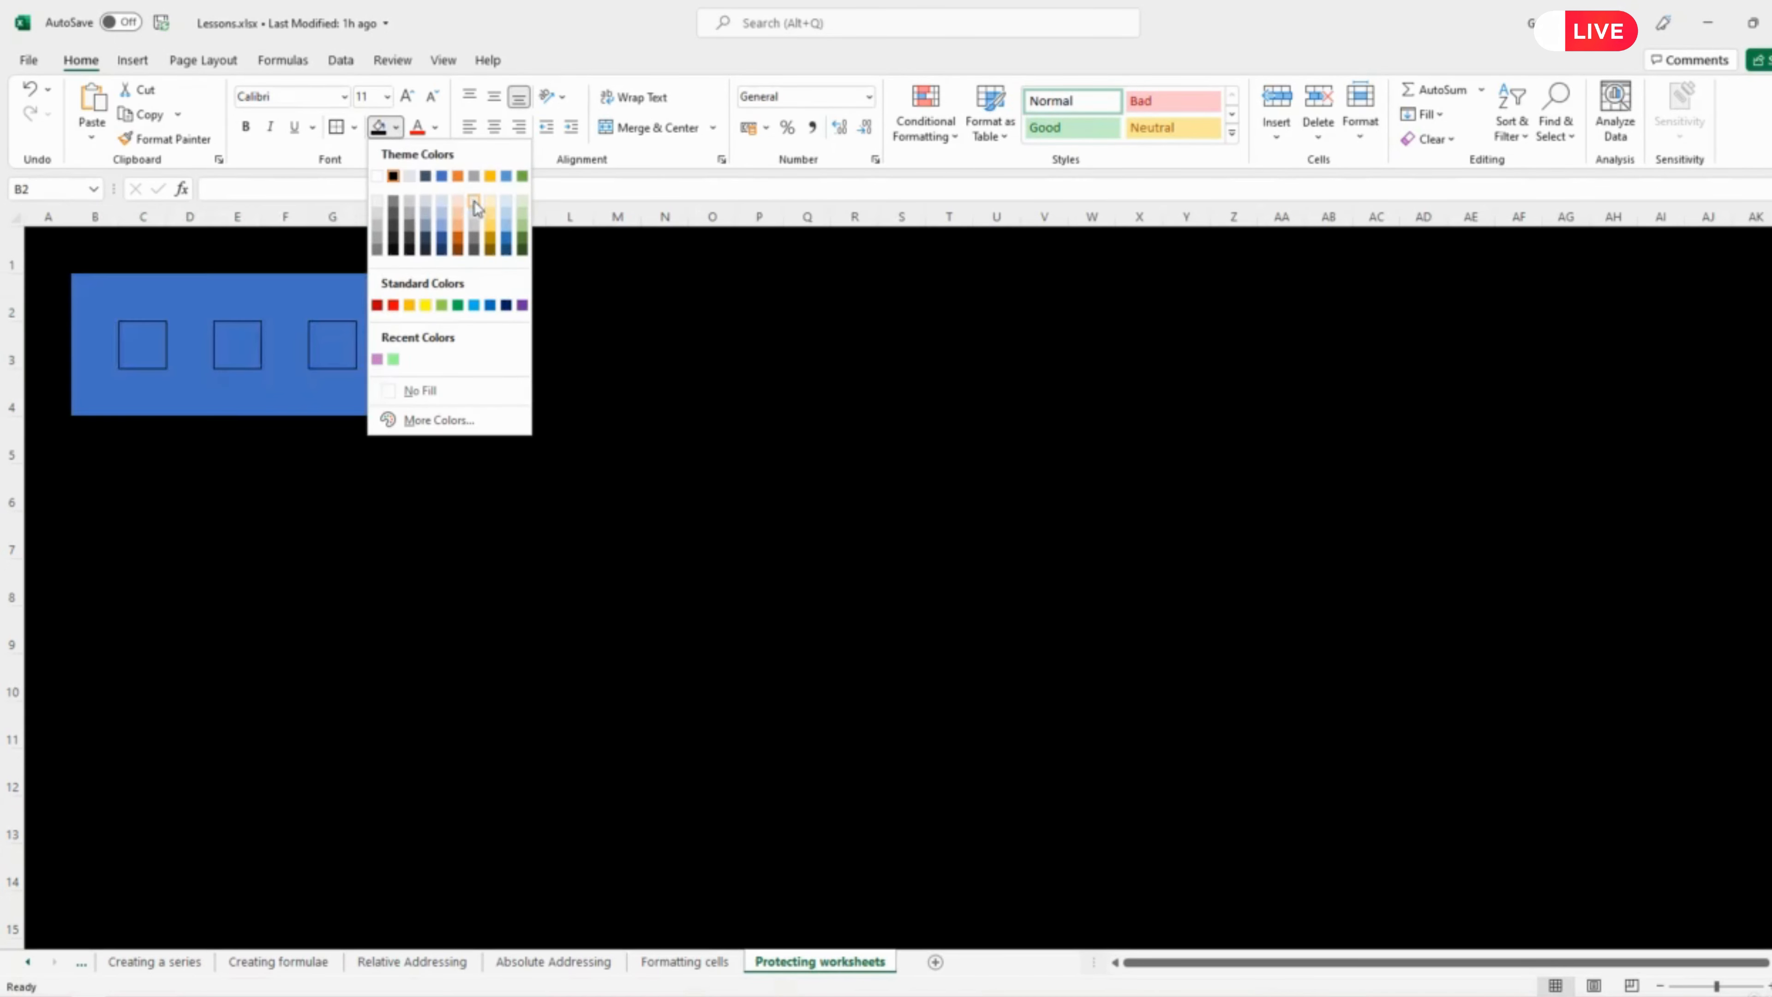
{"action": "left_click", "coordinate": [491, 200]}
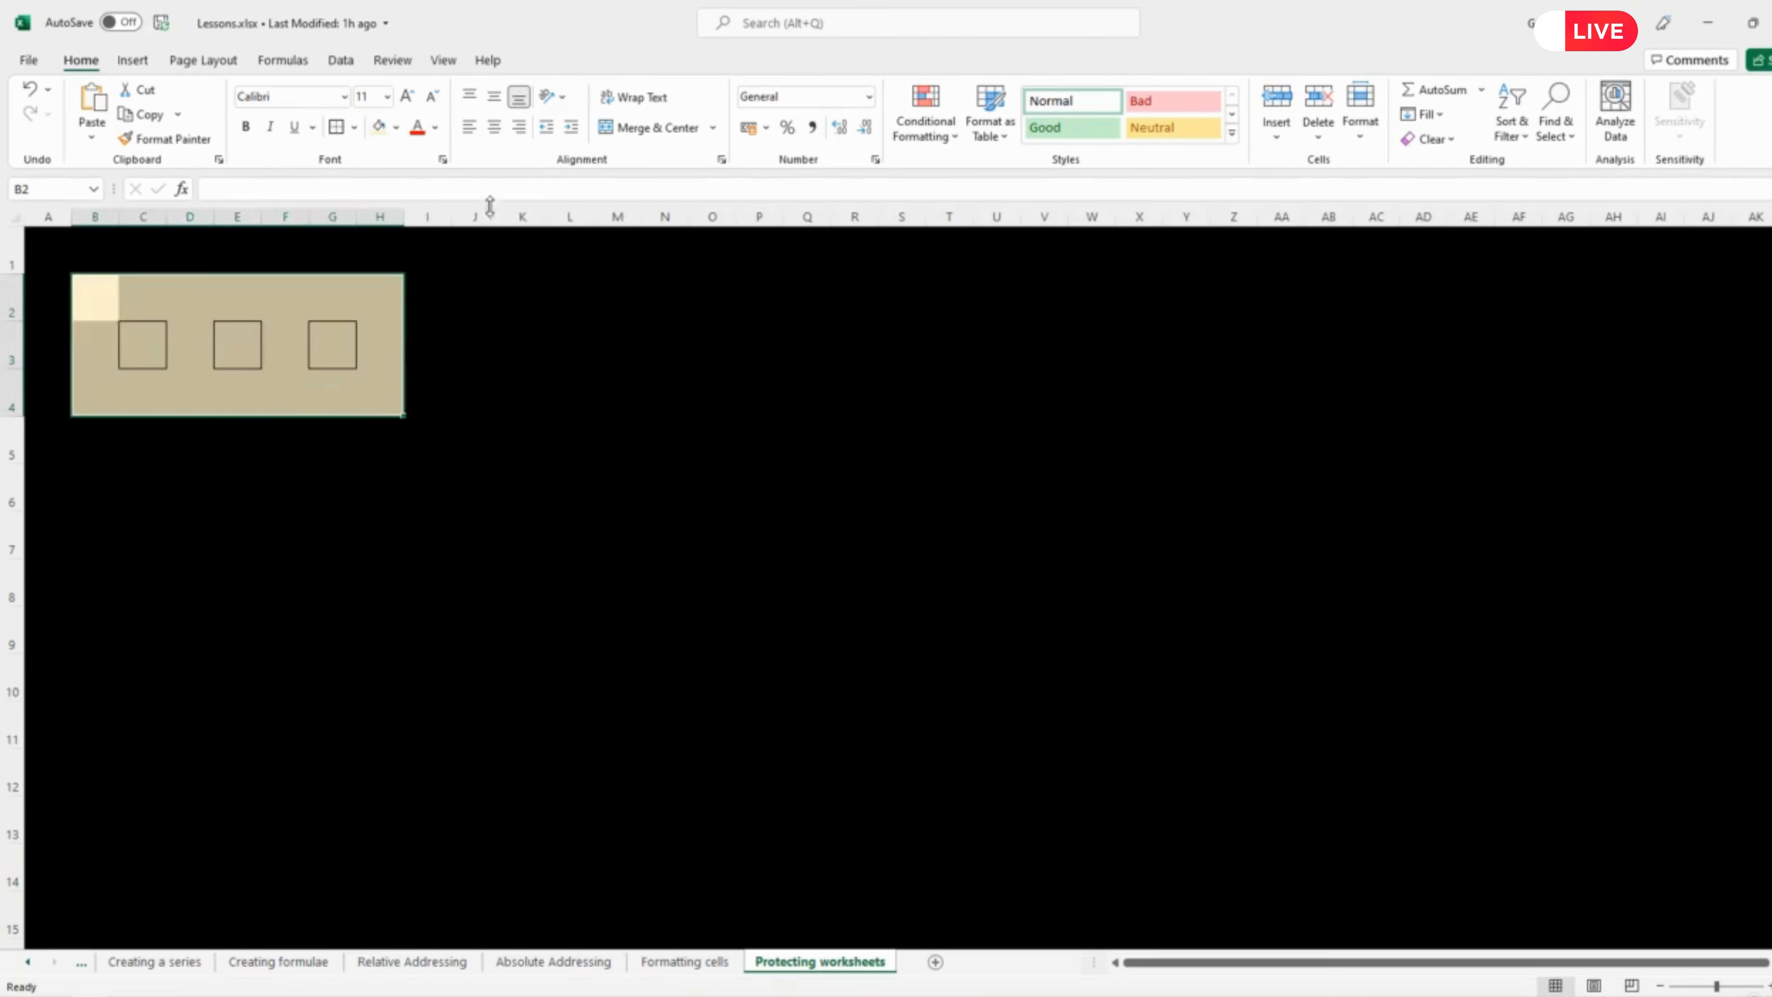
{"action": "left_click", "coordinate": [583, 496]}
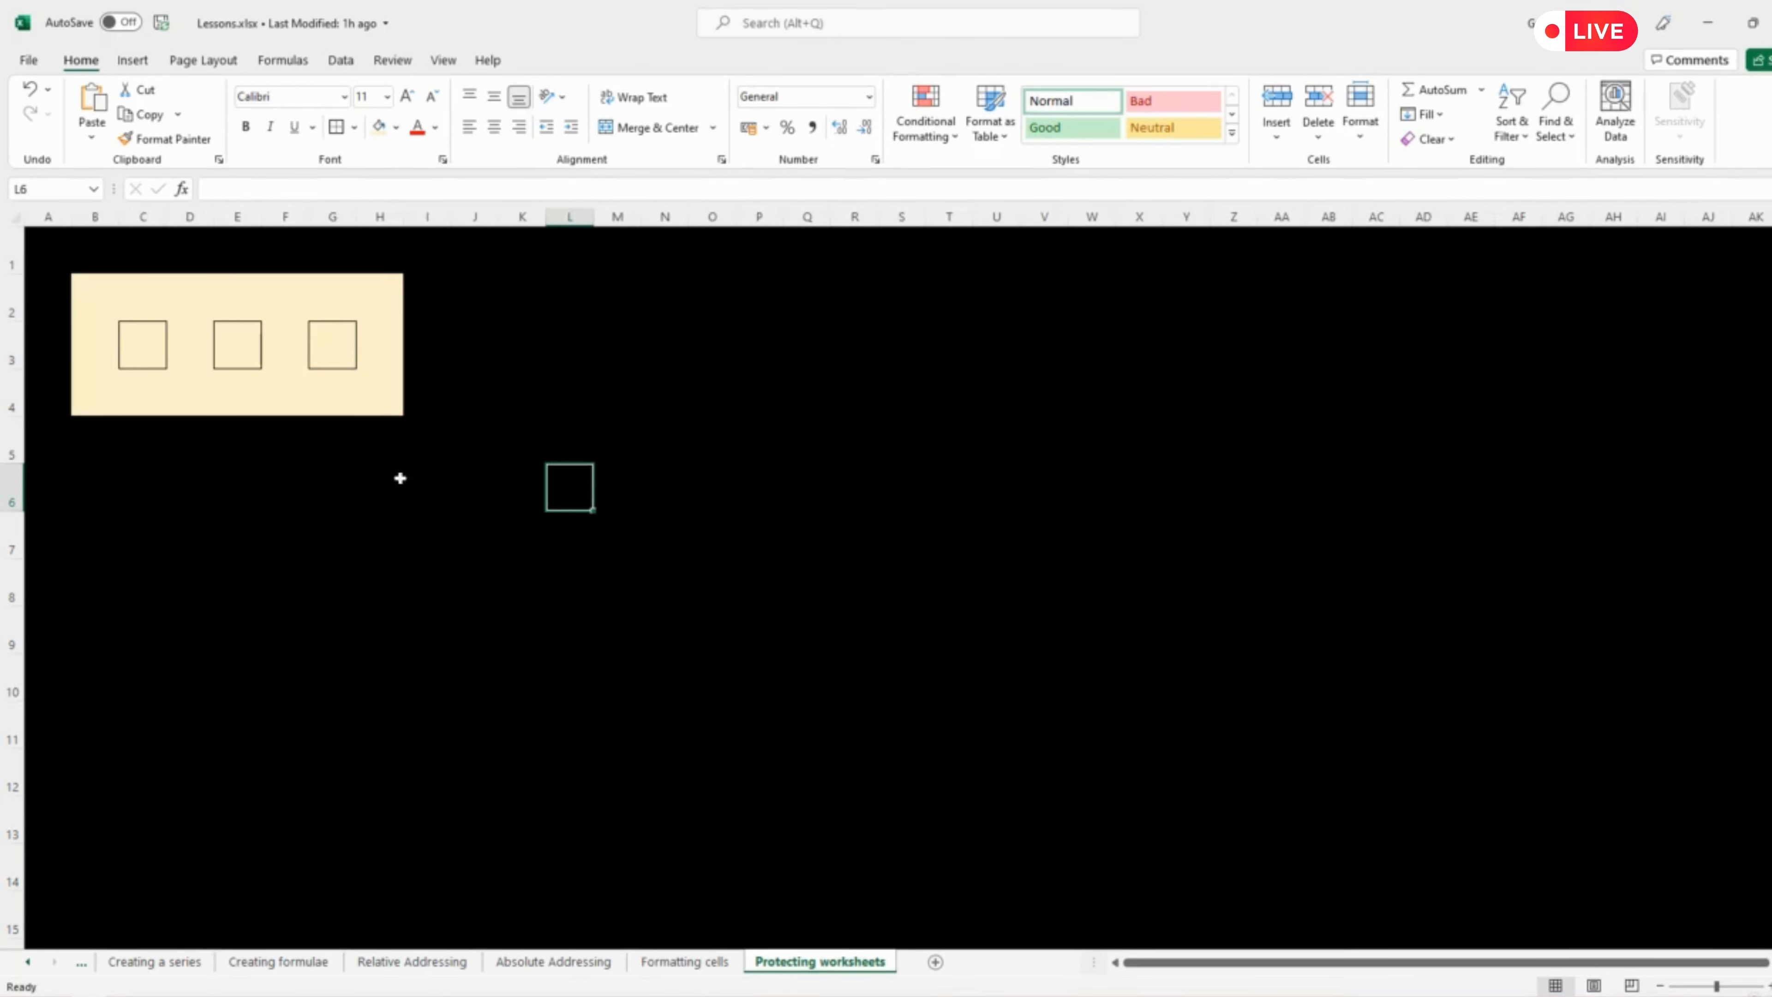
{"action": "left_click", "coordinate": [143, 348]}
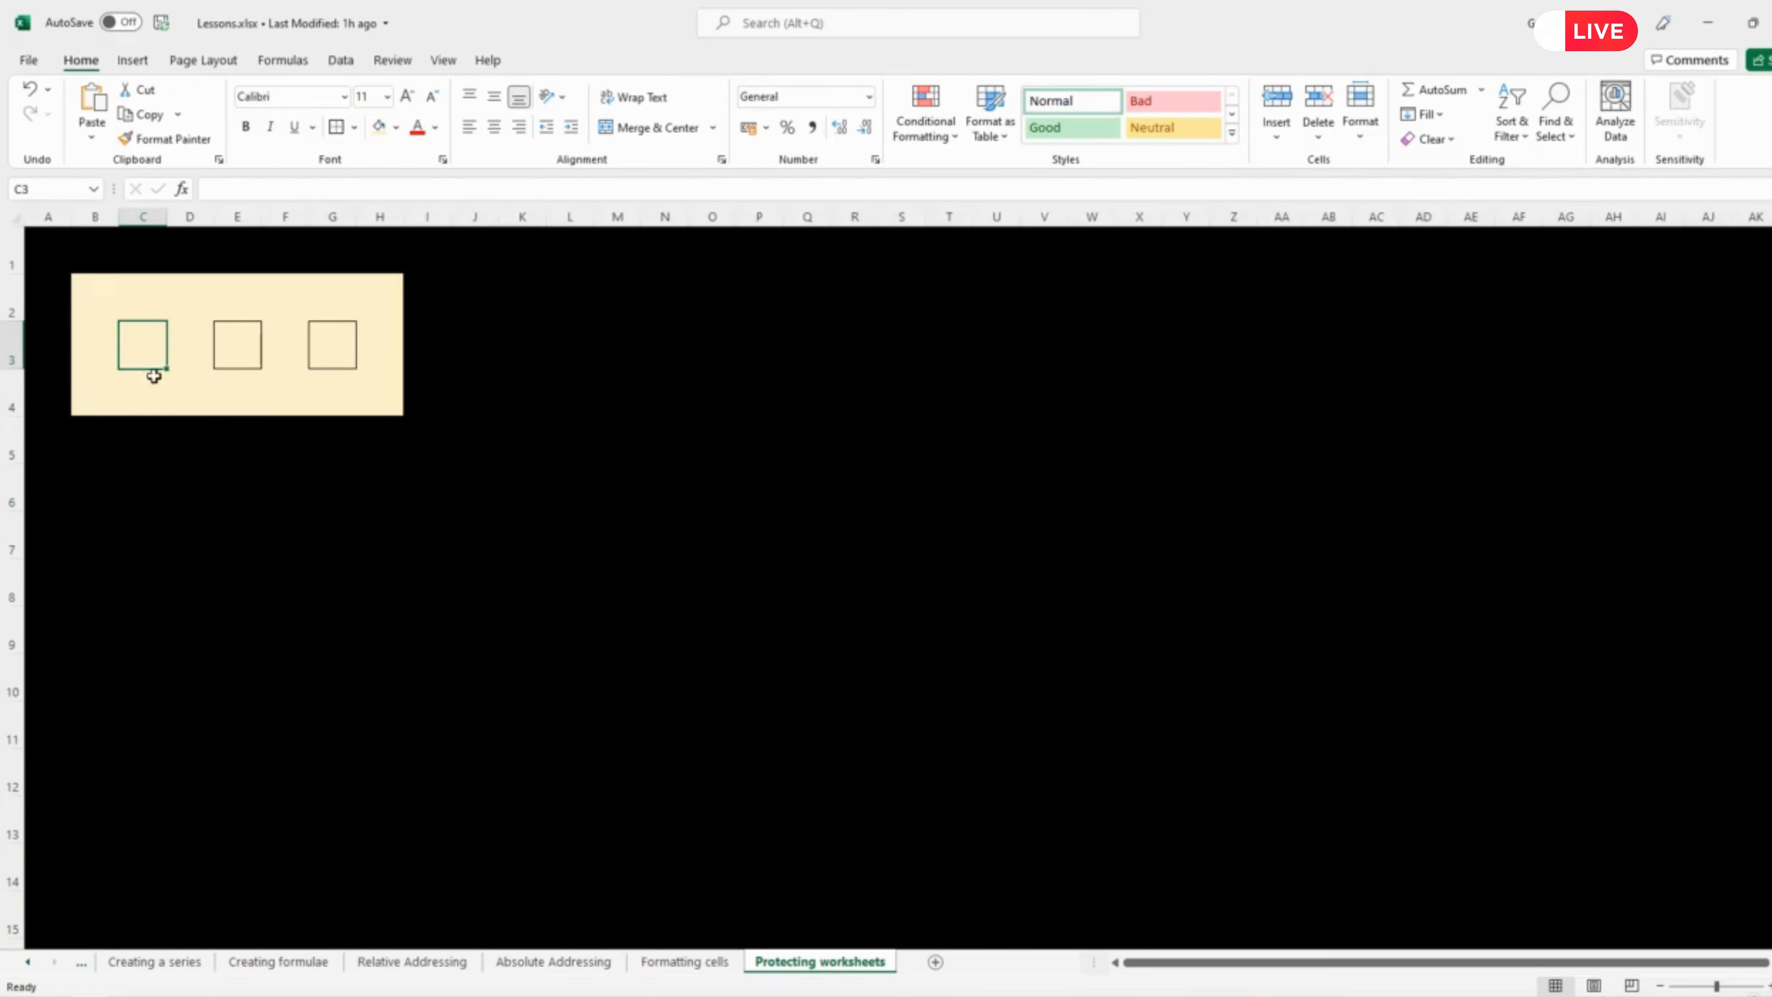
{"action": "left_click", "coordinate": [236, 343]}
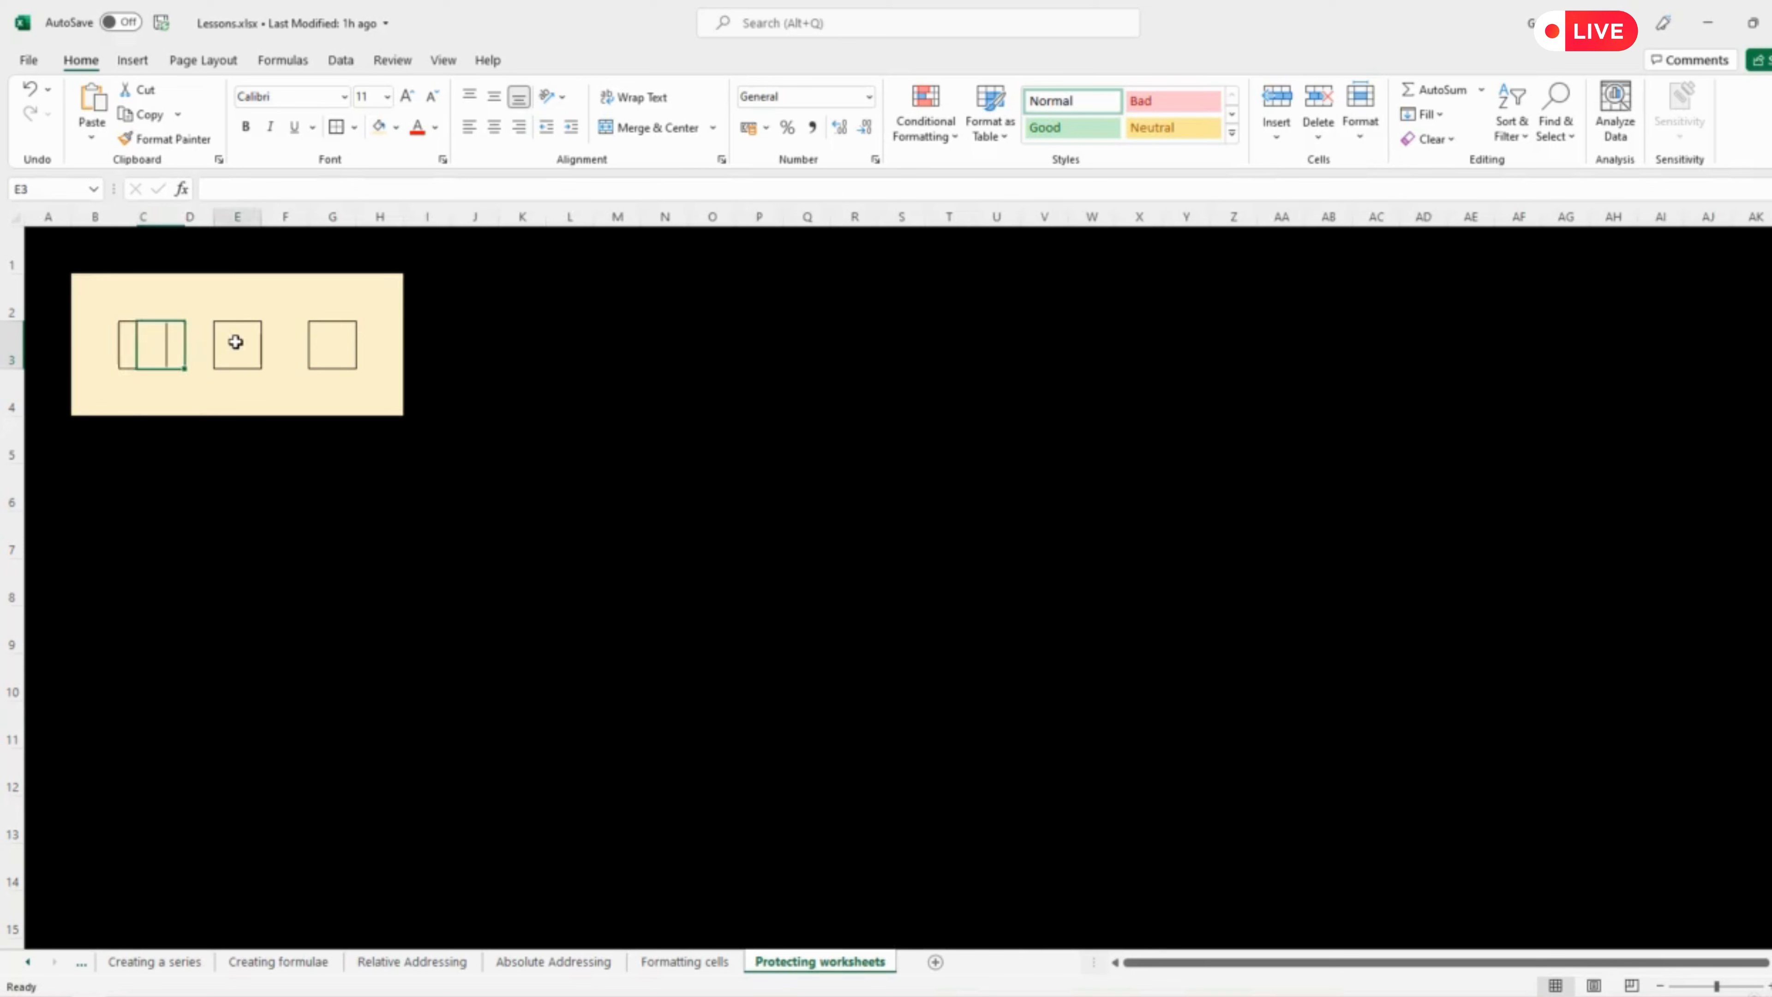
{"action": "left_click", "coordinate": [329, 341]}
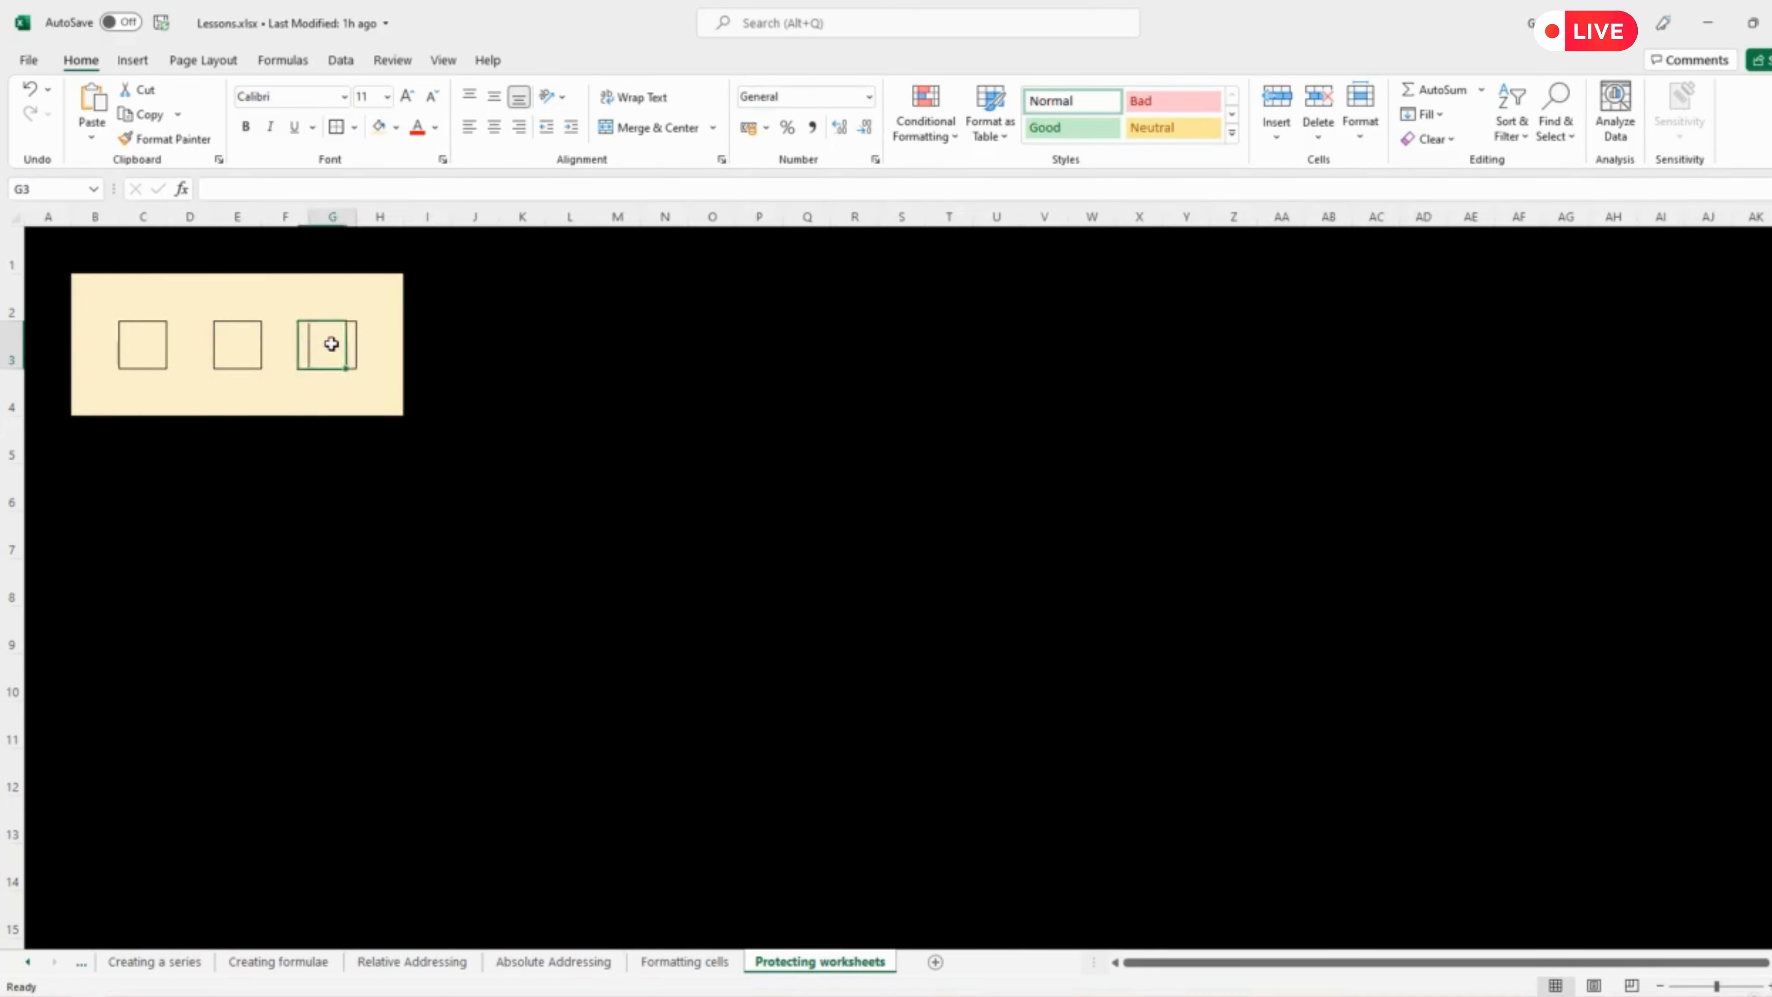
Enter x in cell D3 and center it both horizontally and vertically.
{"action": "left_click", "coordinate": [184, 352]}
{"action": "type", "text": "x"}
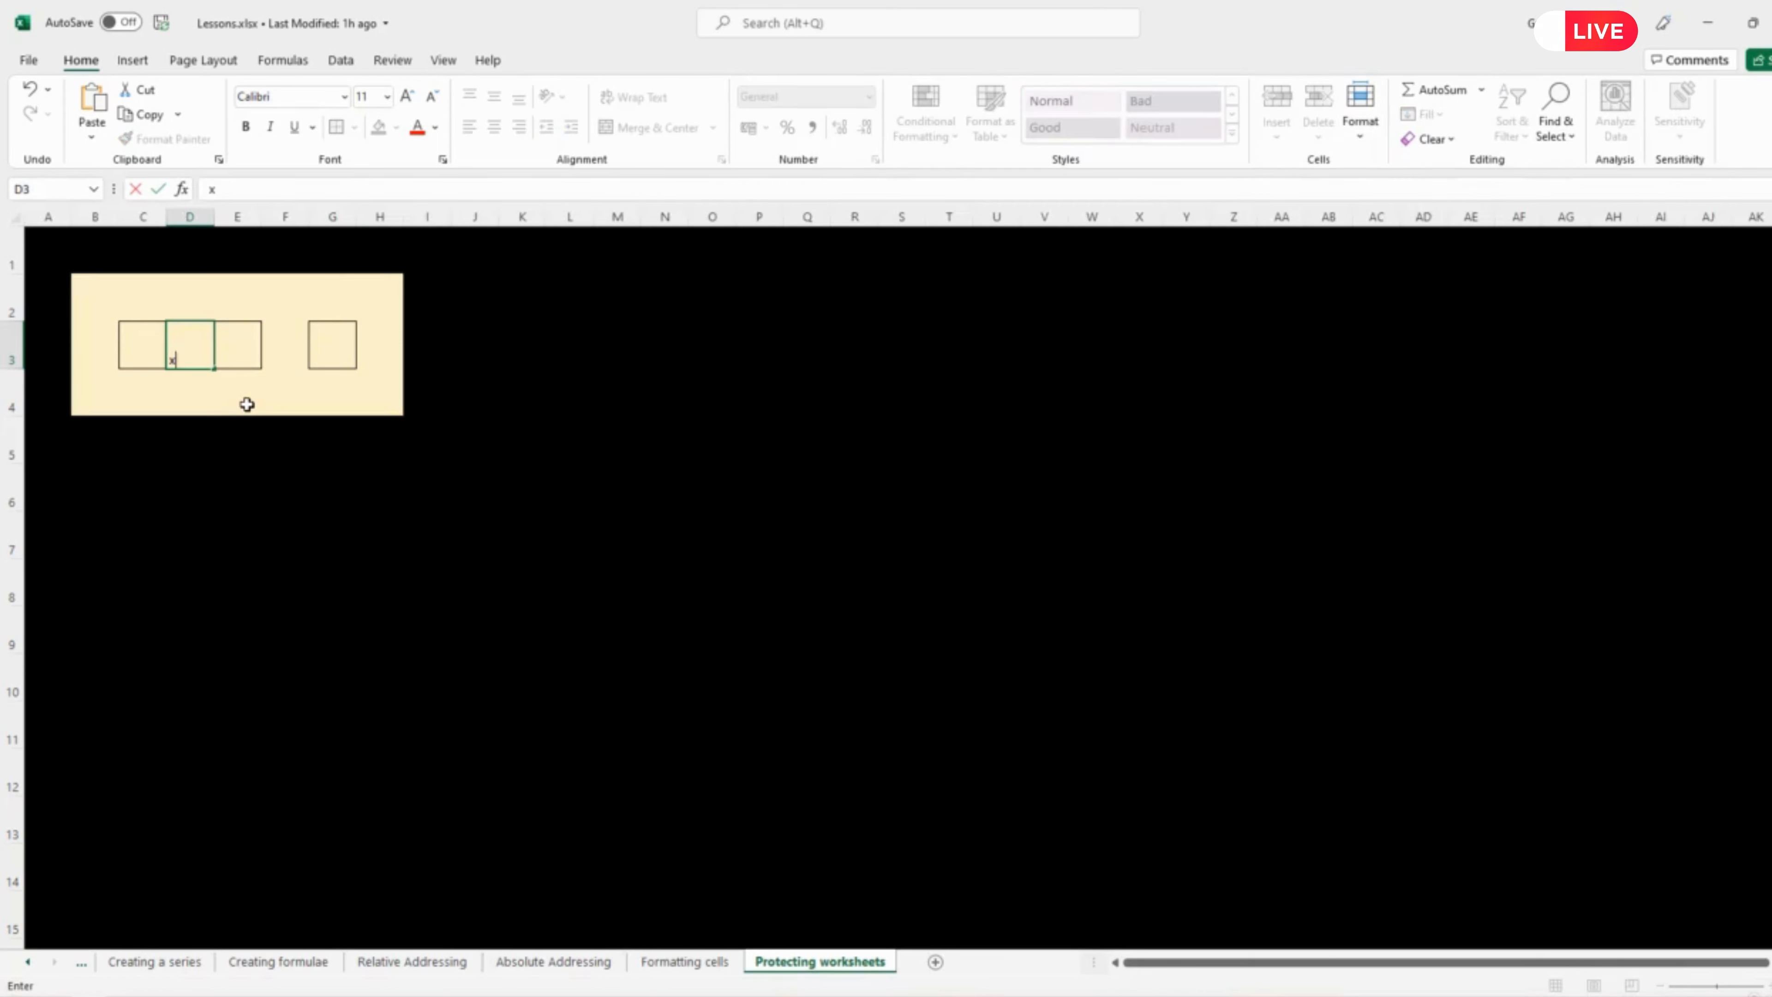
{"action": "key", "text": "Return"}
{"action": "left_click", "coordinate": [190, 360]}
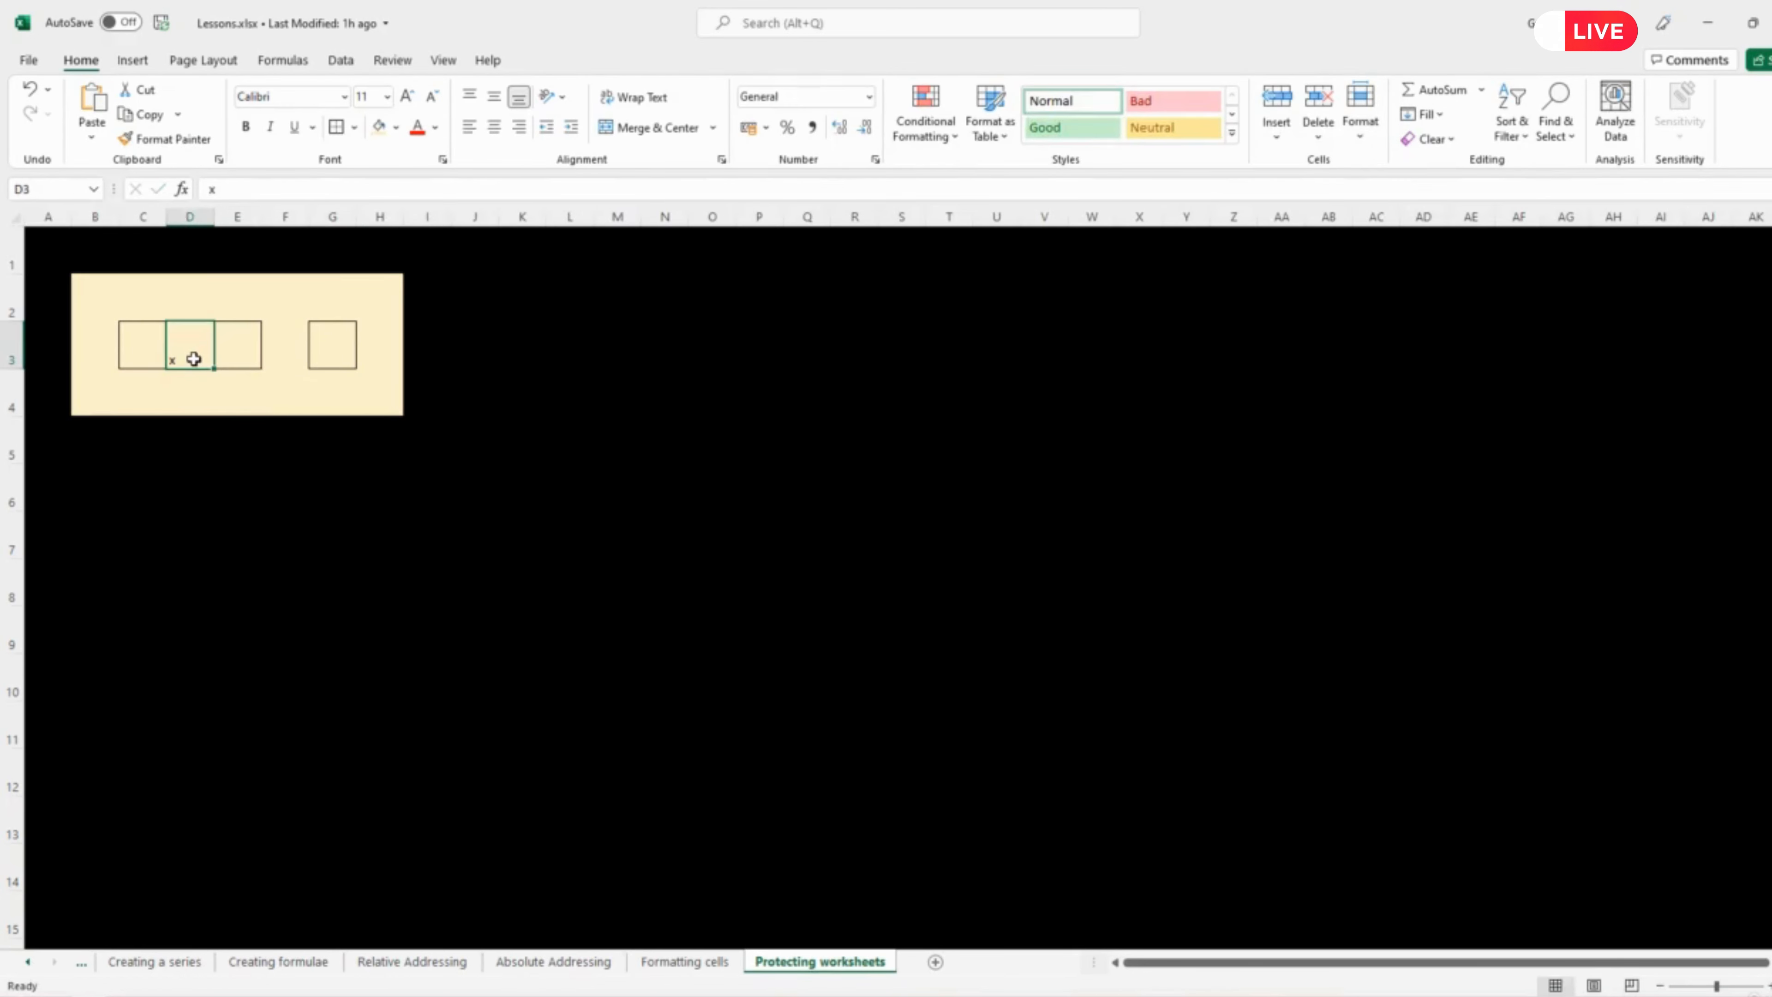
{"action": "left_click", "coordinate": [494, 127]}
{"action": "left_click", "coordinate": [495, 97]}
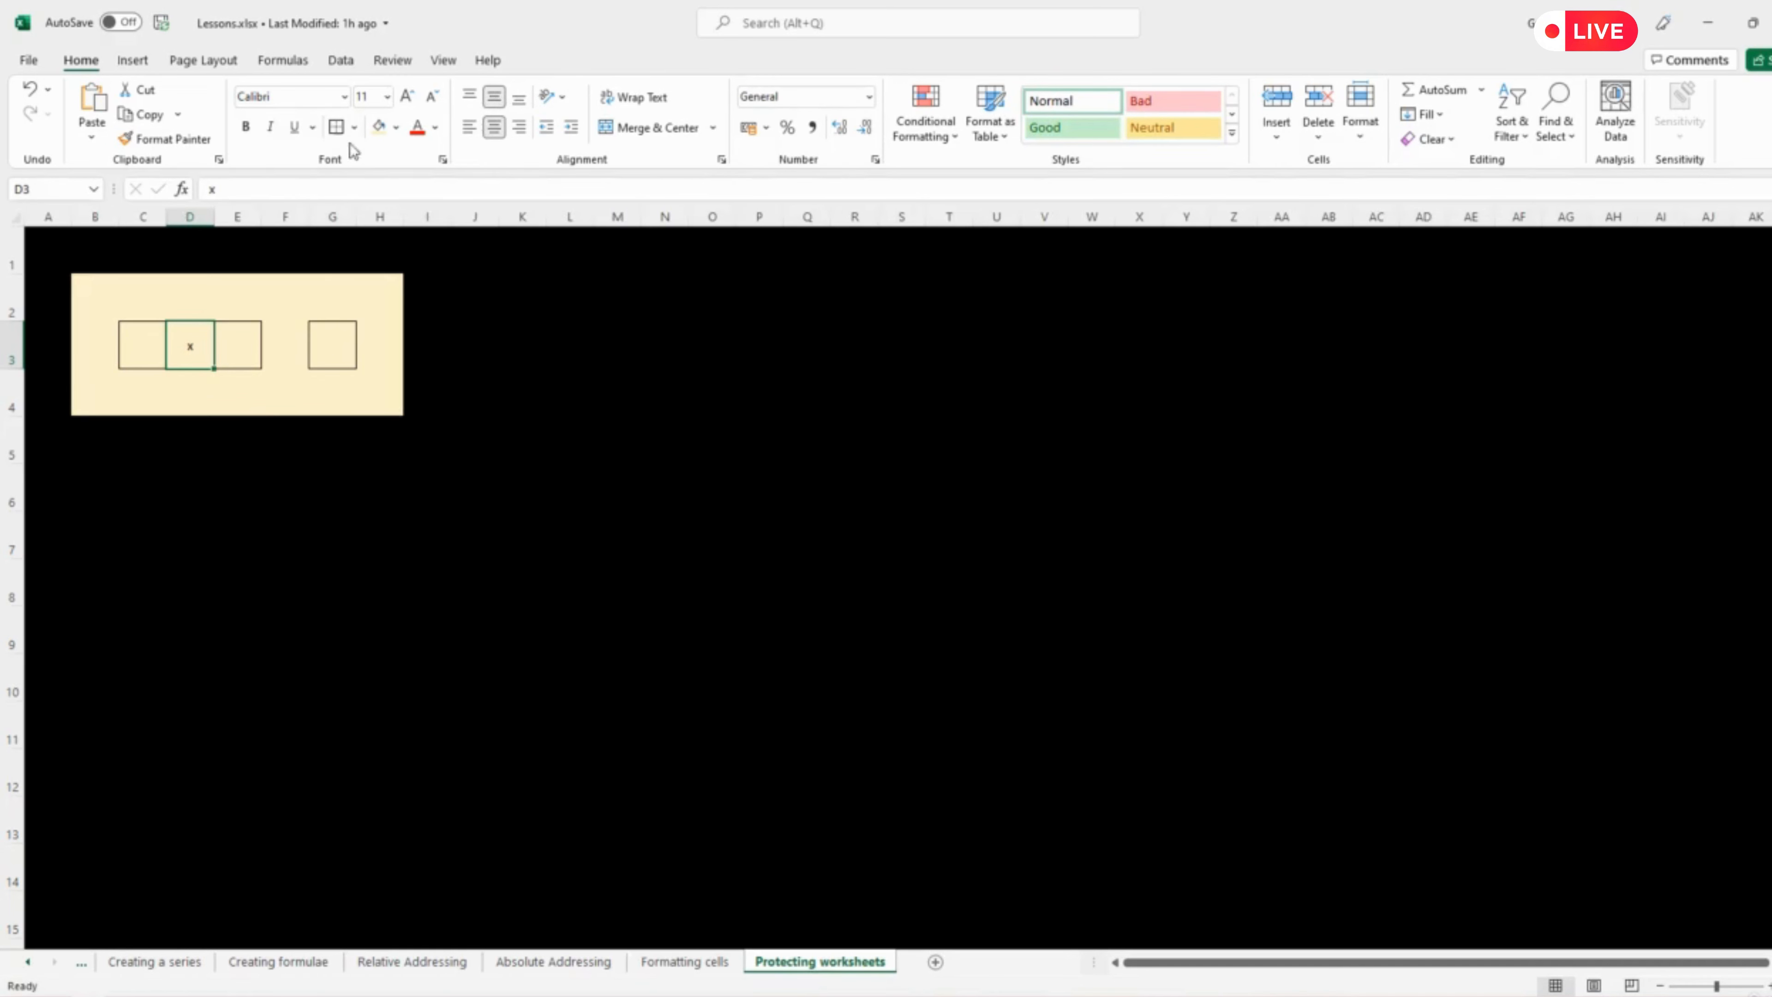
Increase the font size of the x in cell D3 by three steps.
{"action": "left_click", "coordinate": [412, 97]}
{"action": "left_click", "coordinate": [413, 99]}
{"action": "left_click", "coordinate": [411, 100]}
Enter a plain equals sign in cell F3.
{"action": "left_click", "coordinate": [284, 346]}
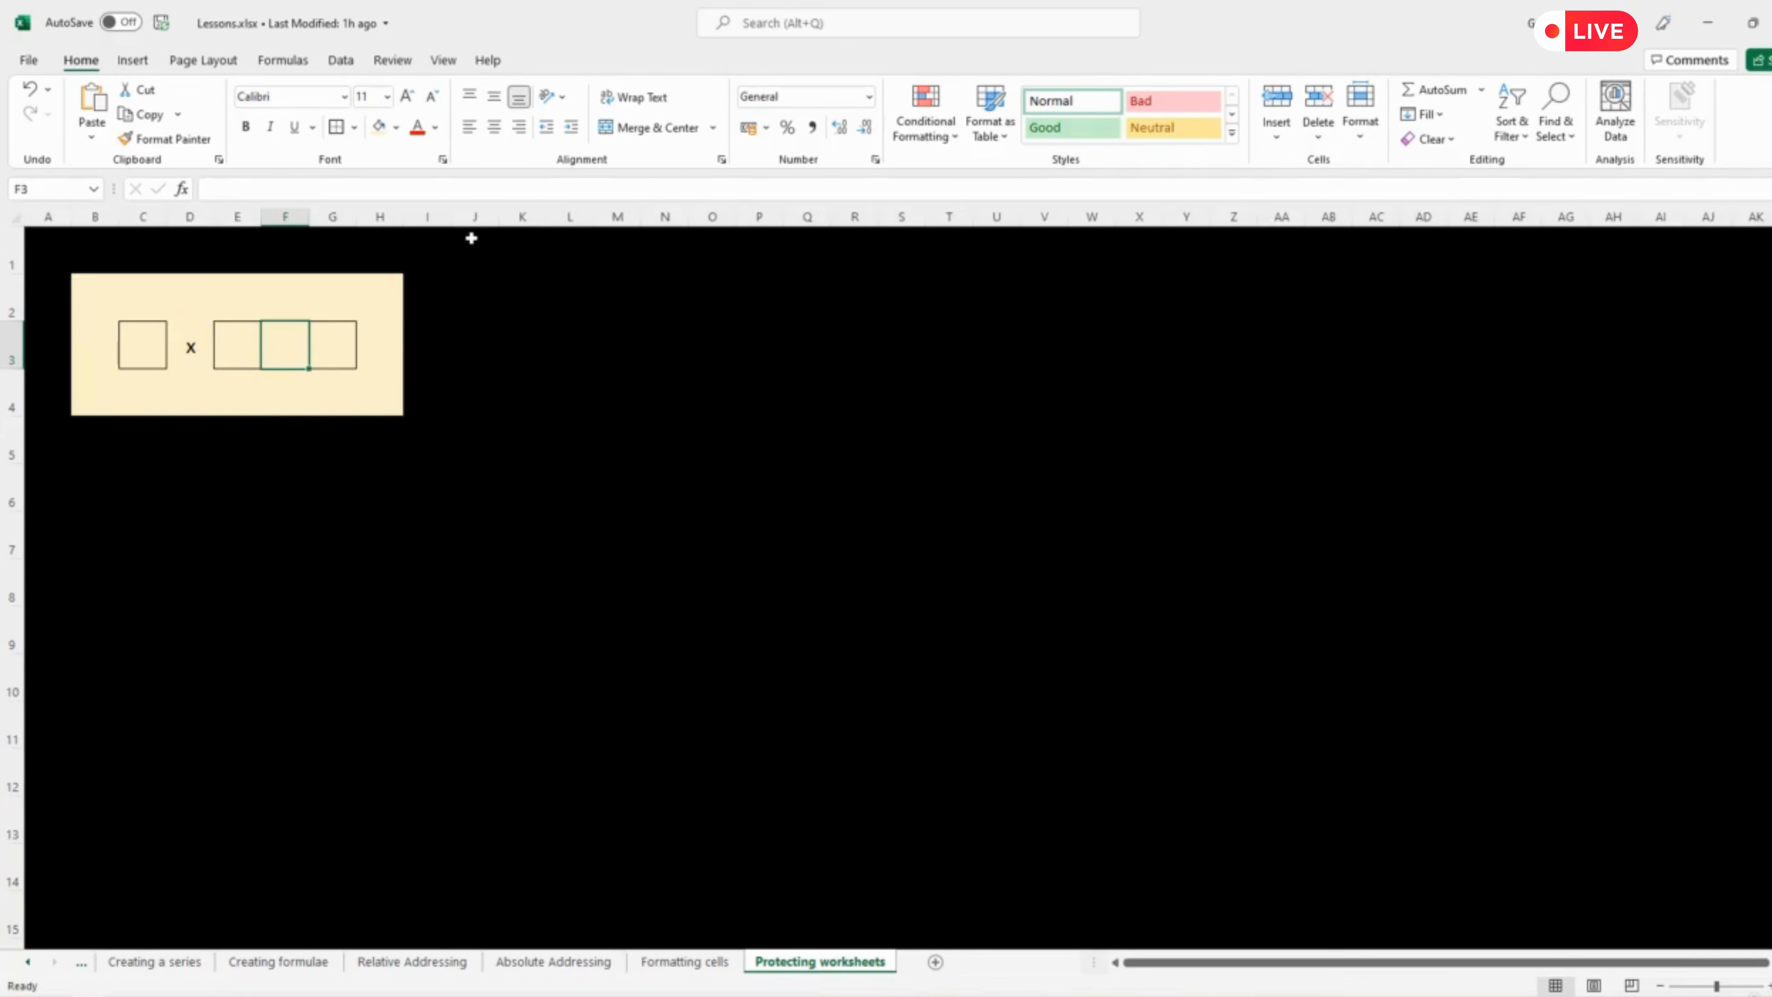
{"action": "type", "text": "="}
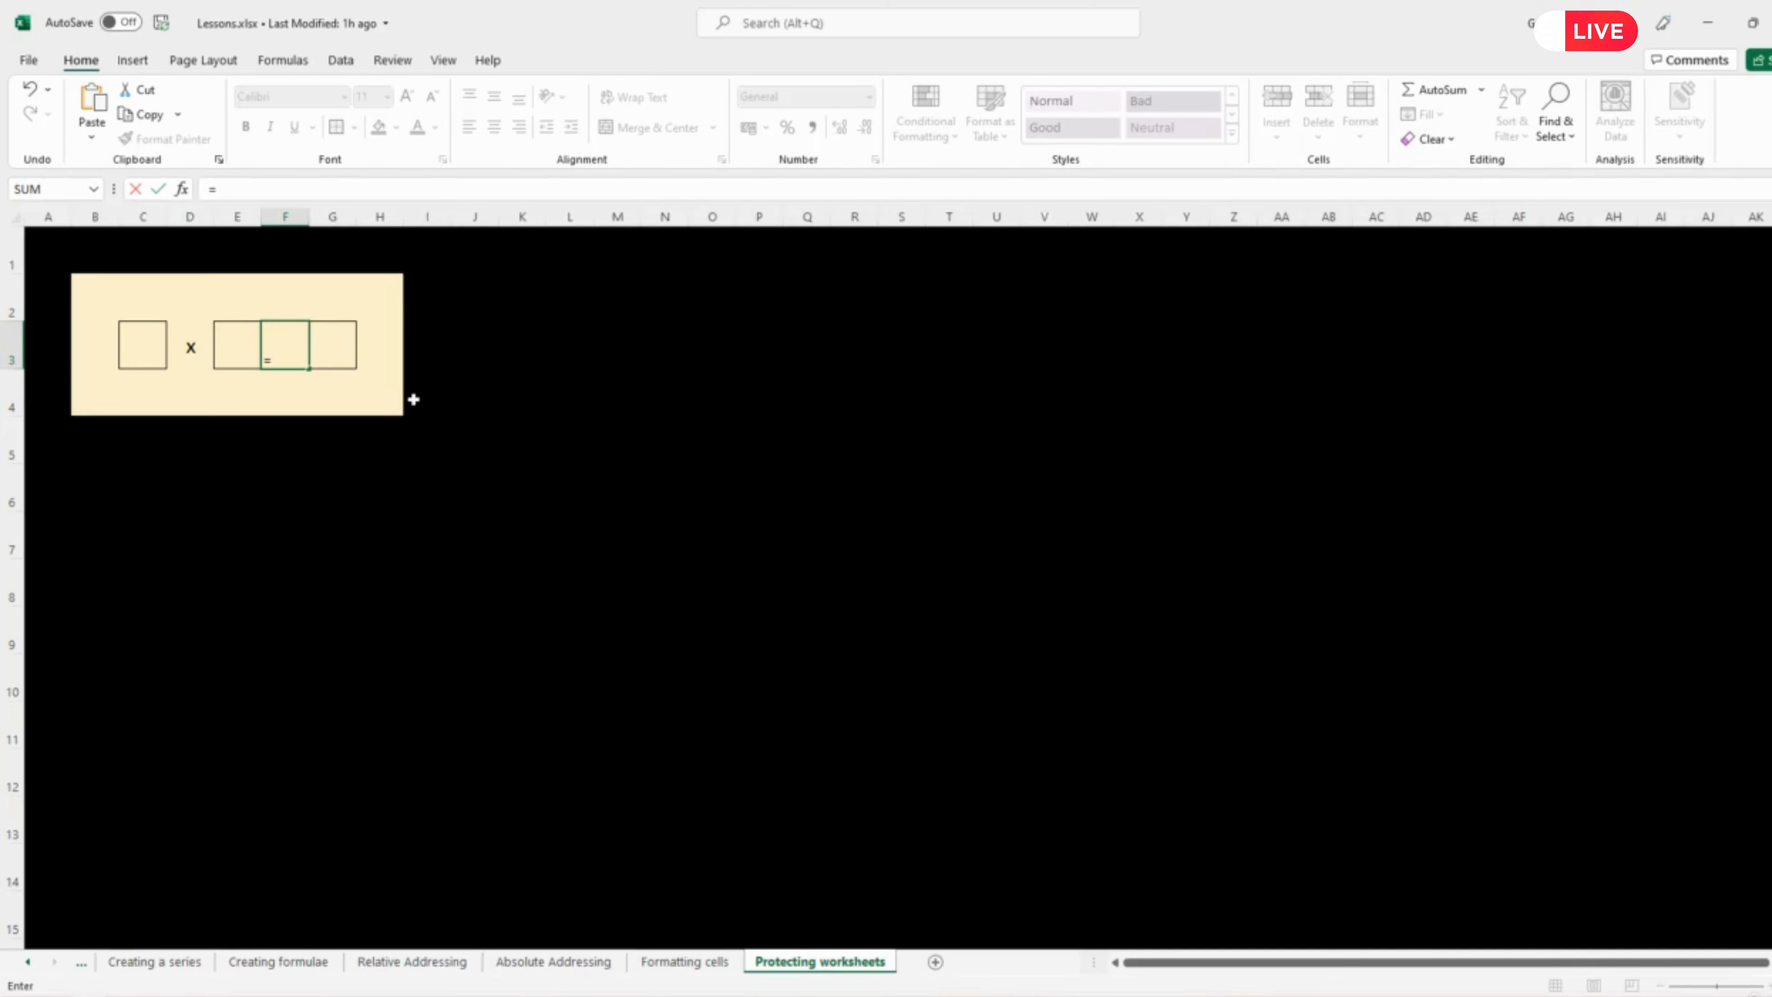
{"action": "key", "text": "Return"}
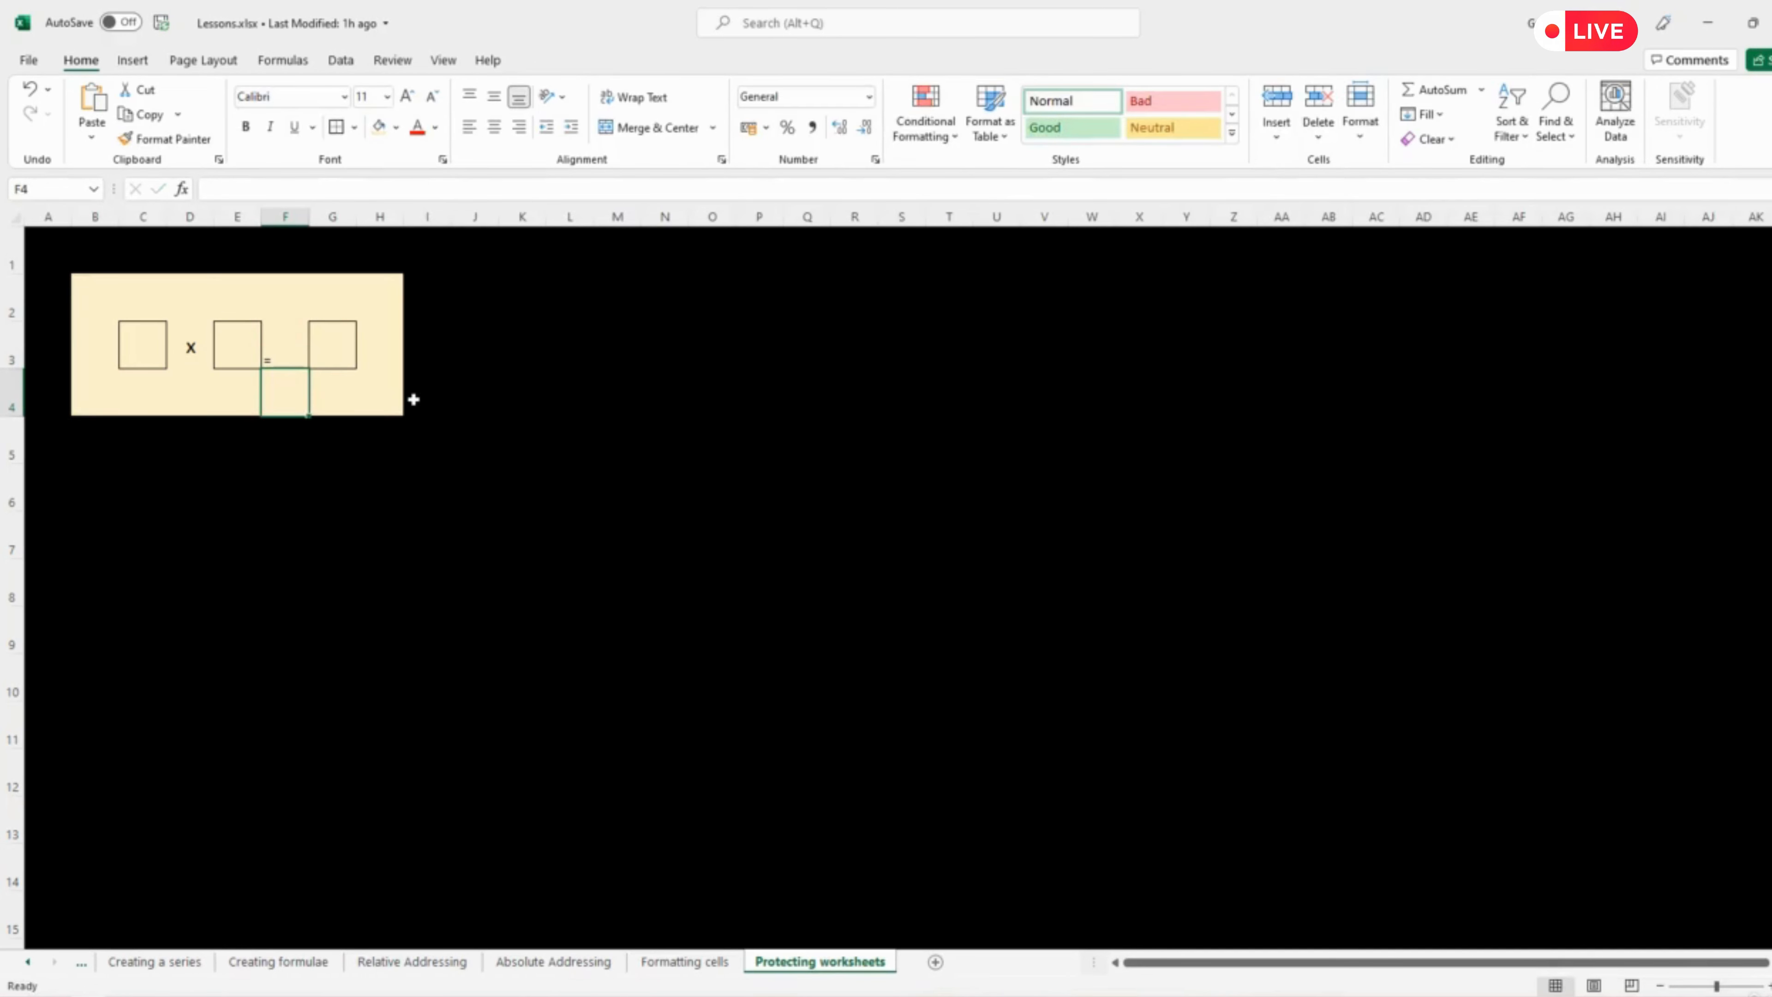
Re-enter the equals sign in cell F3 as text with a leading apostrophe and center it horizontally and vertically.
{"action": "left_click", "coordinate": [290, 356]}
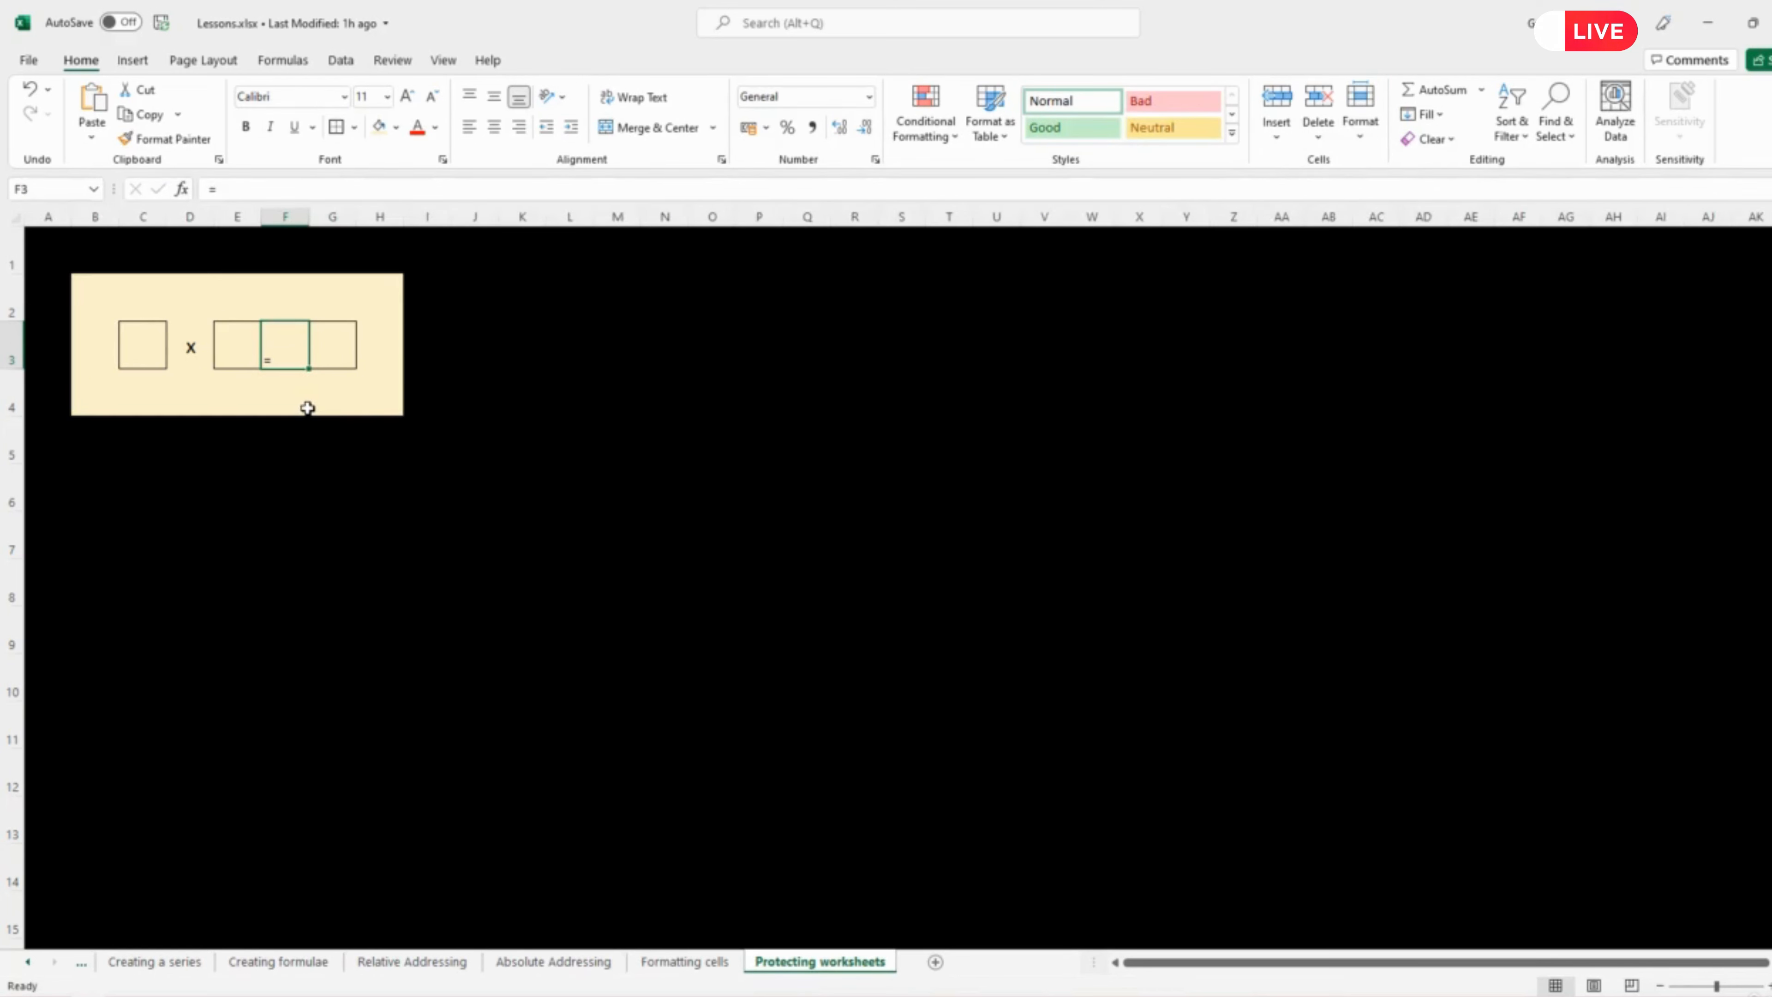
{"action": "type", "text": "'"}
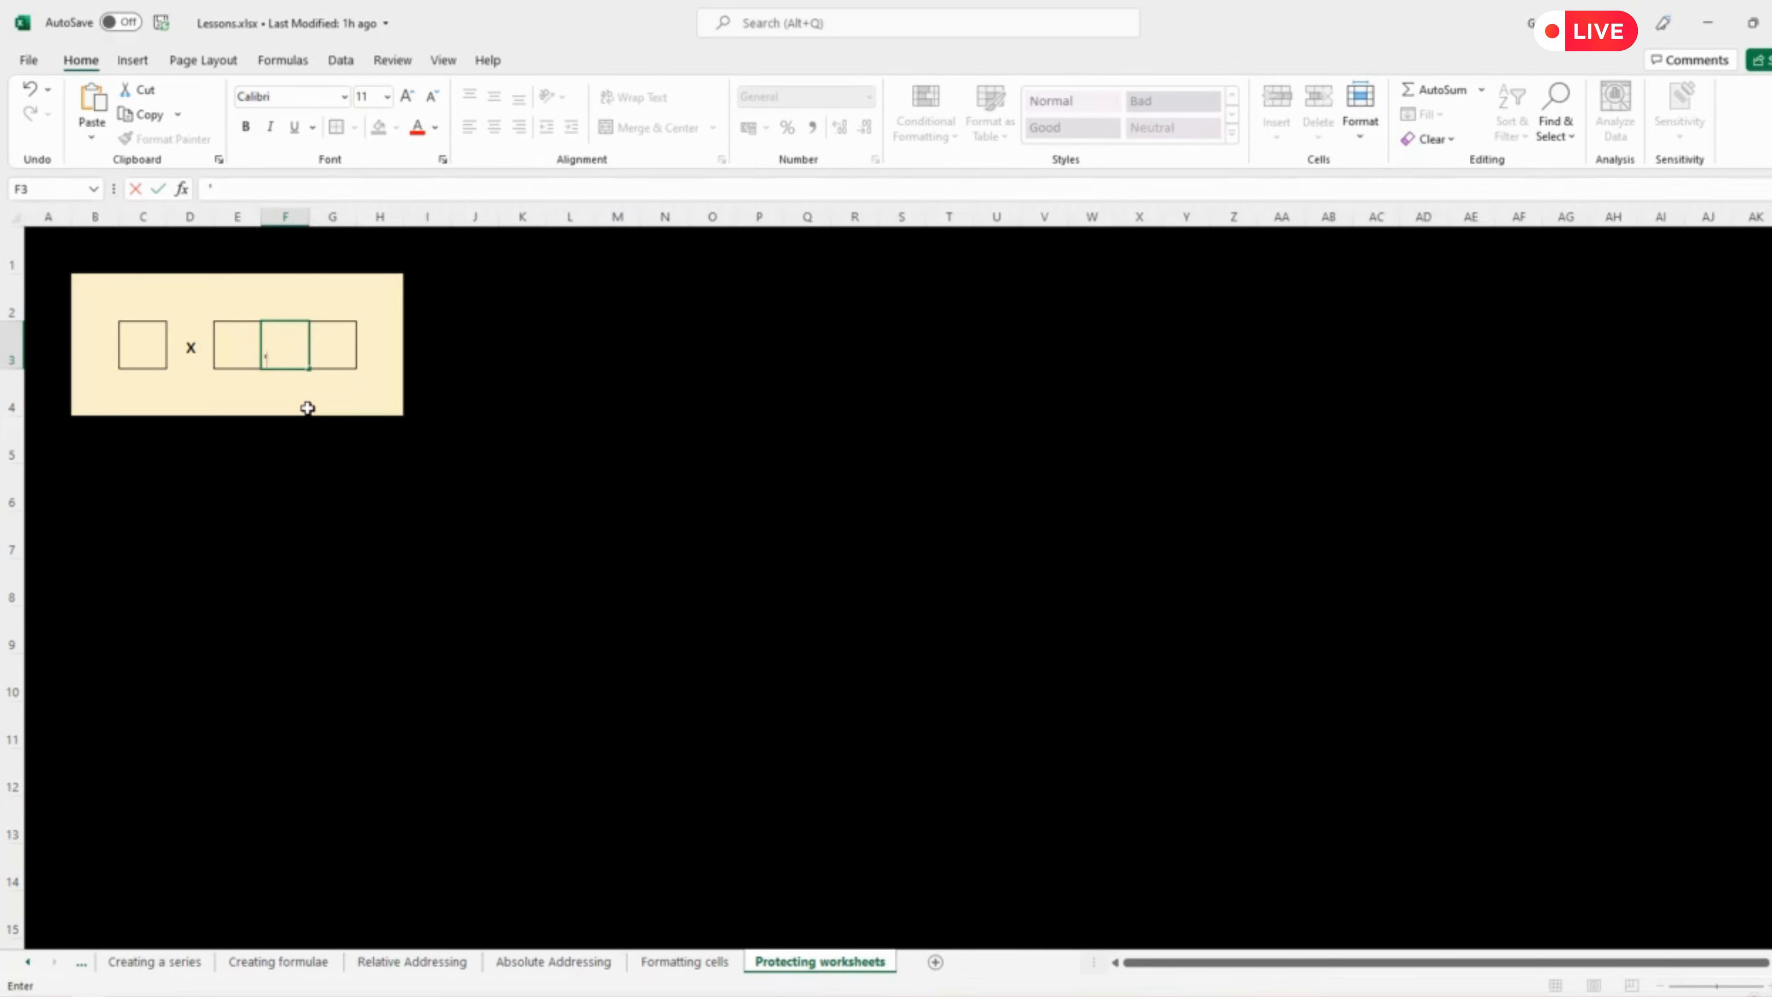
{"action": "type", "text": "="}
{"action": "key", "text": "Return"}
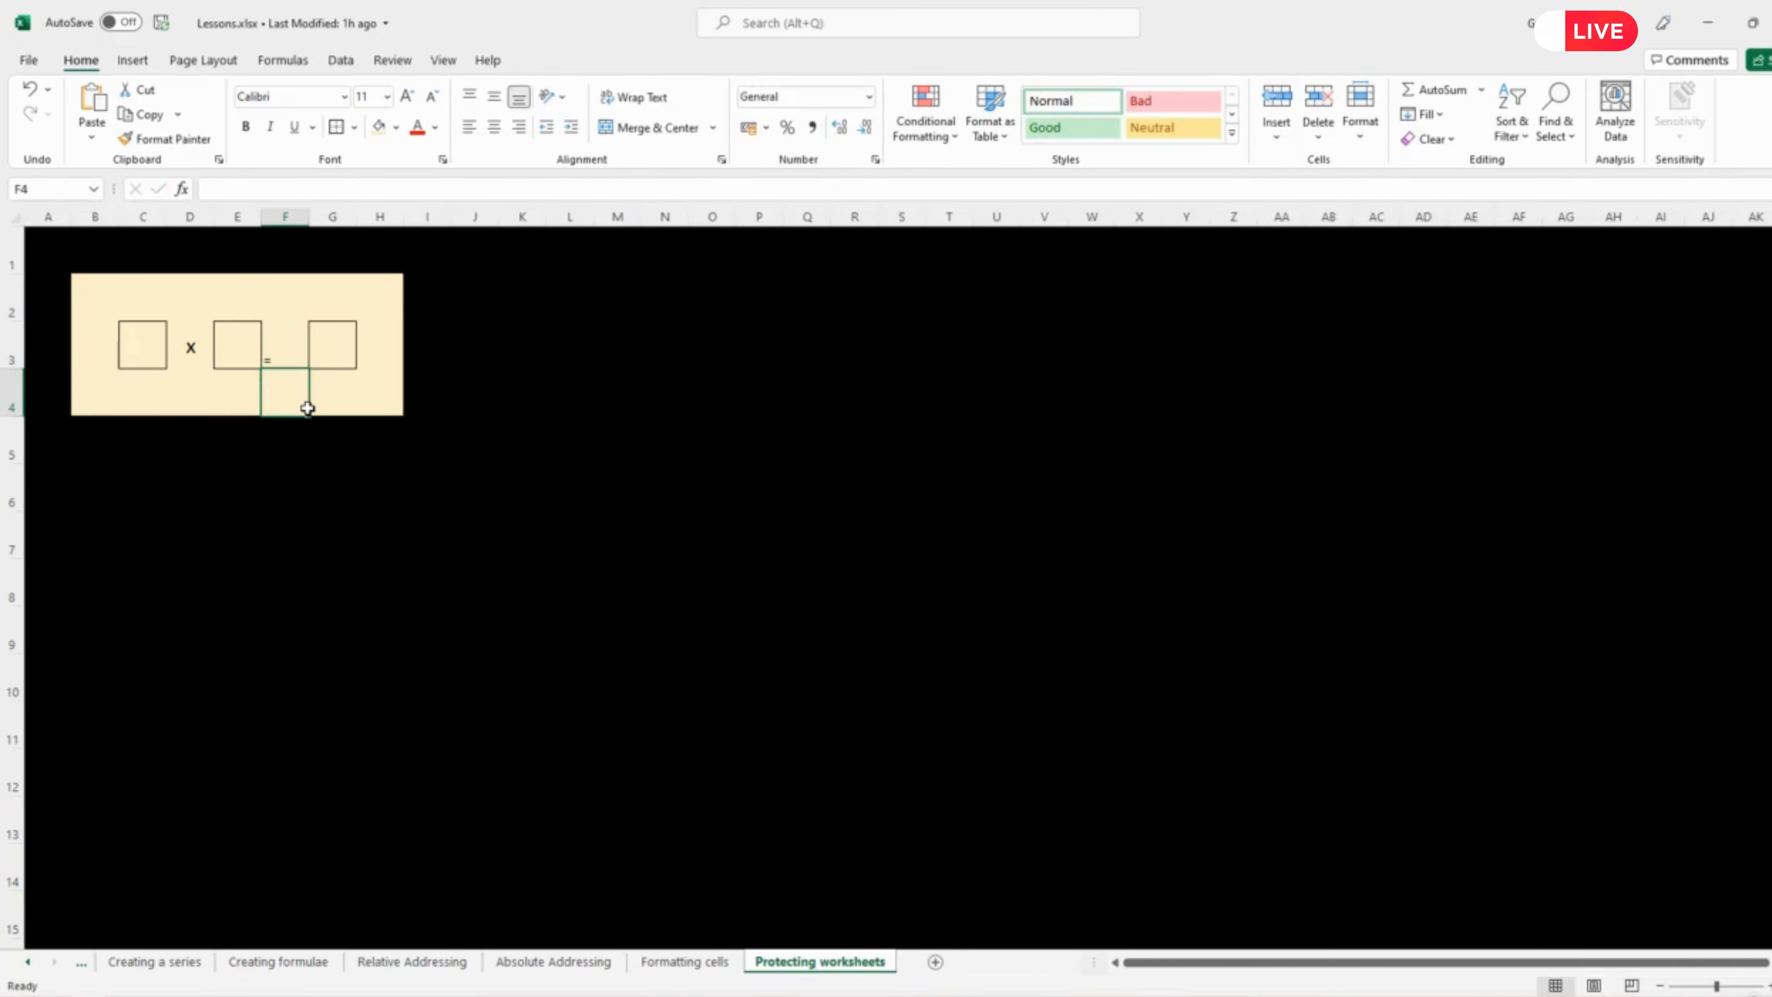
{"action": "left_click", "coordinate": [281, 337]}
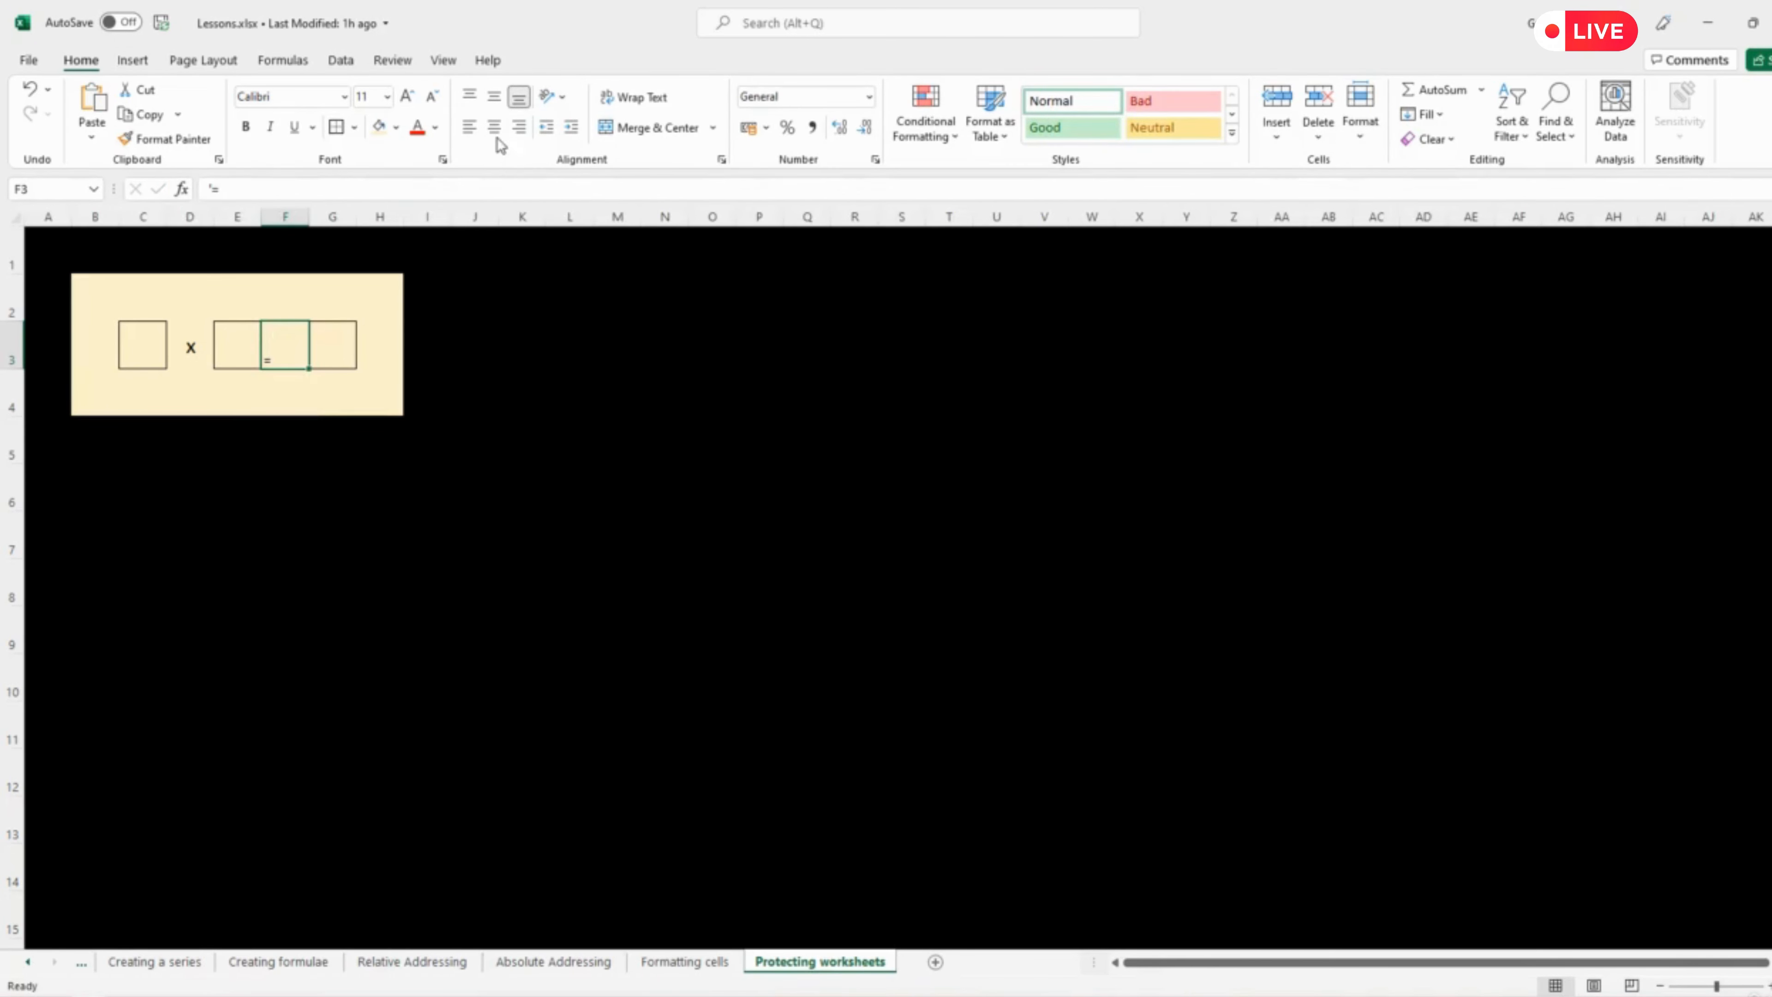
{"action": "left_click", "coordinate": [495, 102]}
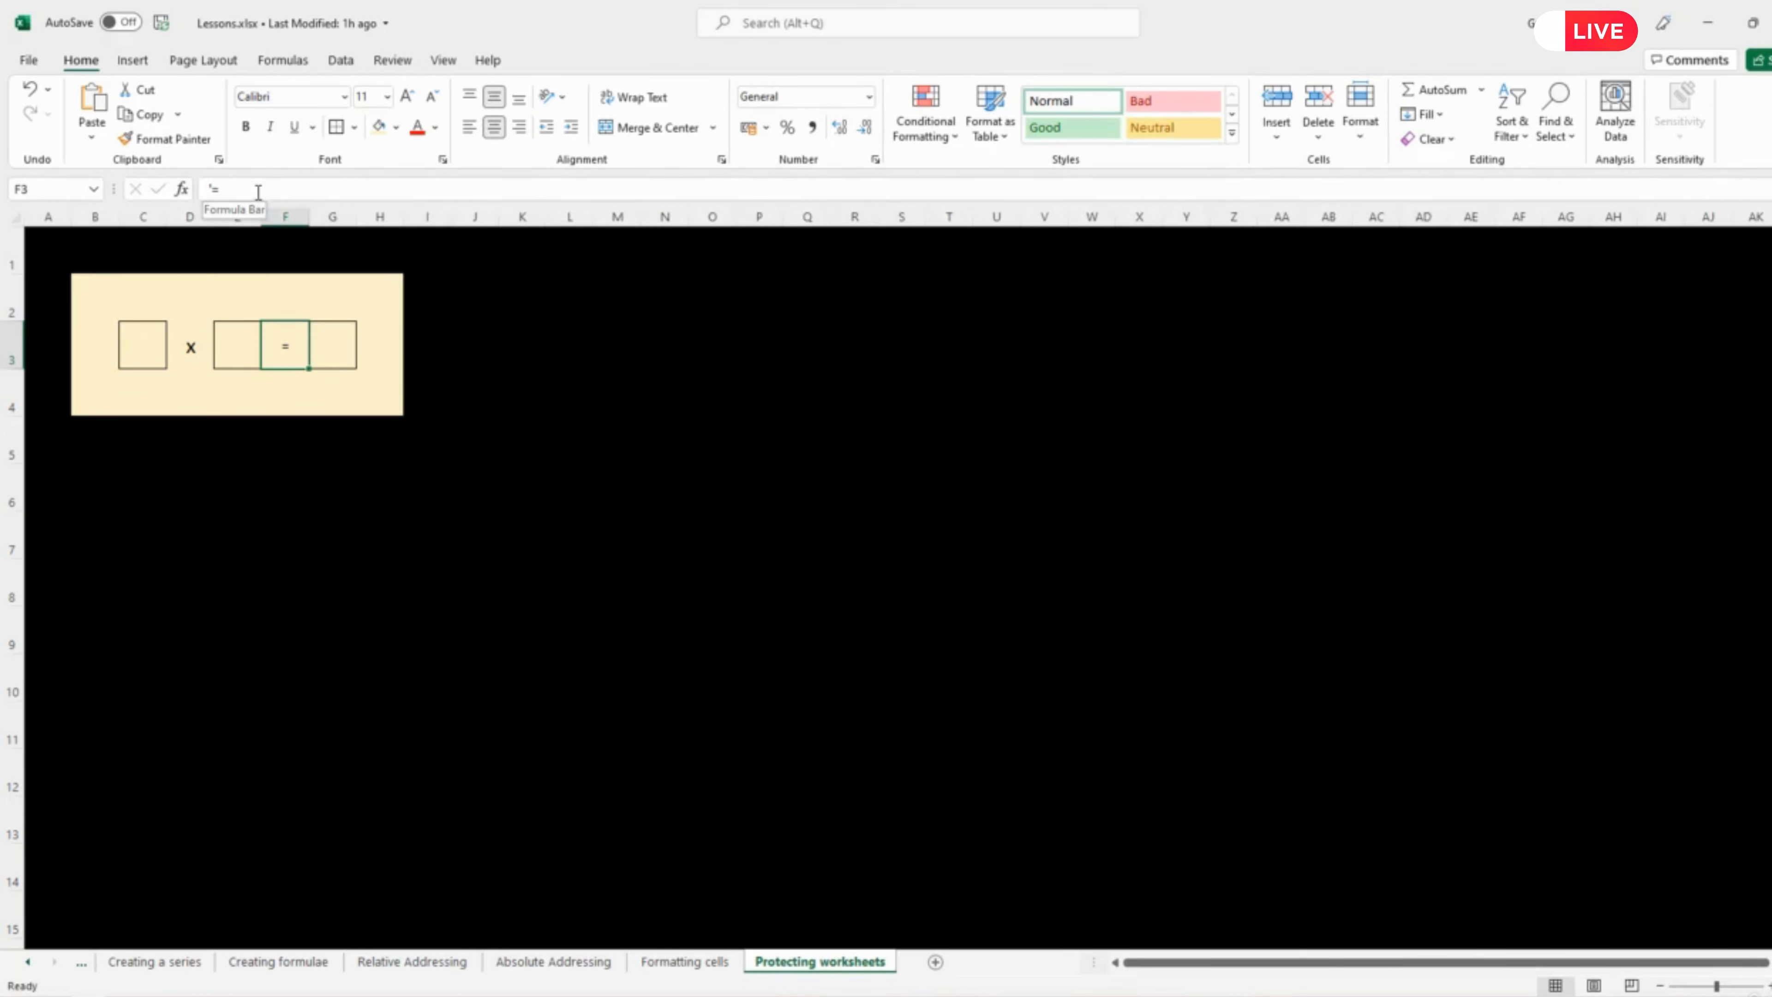
Set the font size of the equals sign in cell F3 to 18.
{"action": "left_click", "coordinate": [190, 355]}
{"action": "left_click", "coordinate": [295, 352]}
{"action": "left_click", "coordinate": [408, 103]}
{"action": "left_click", "coordinate": [387, 99]}
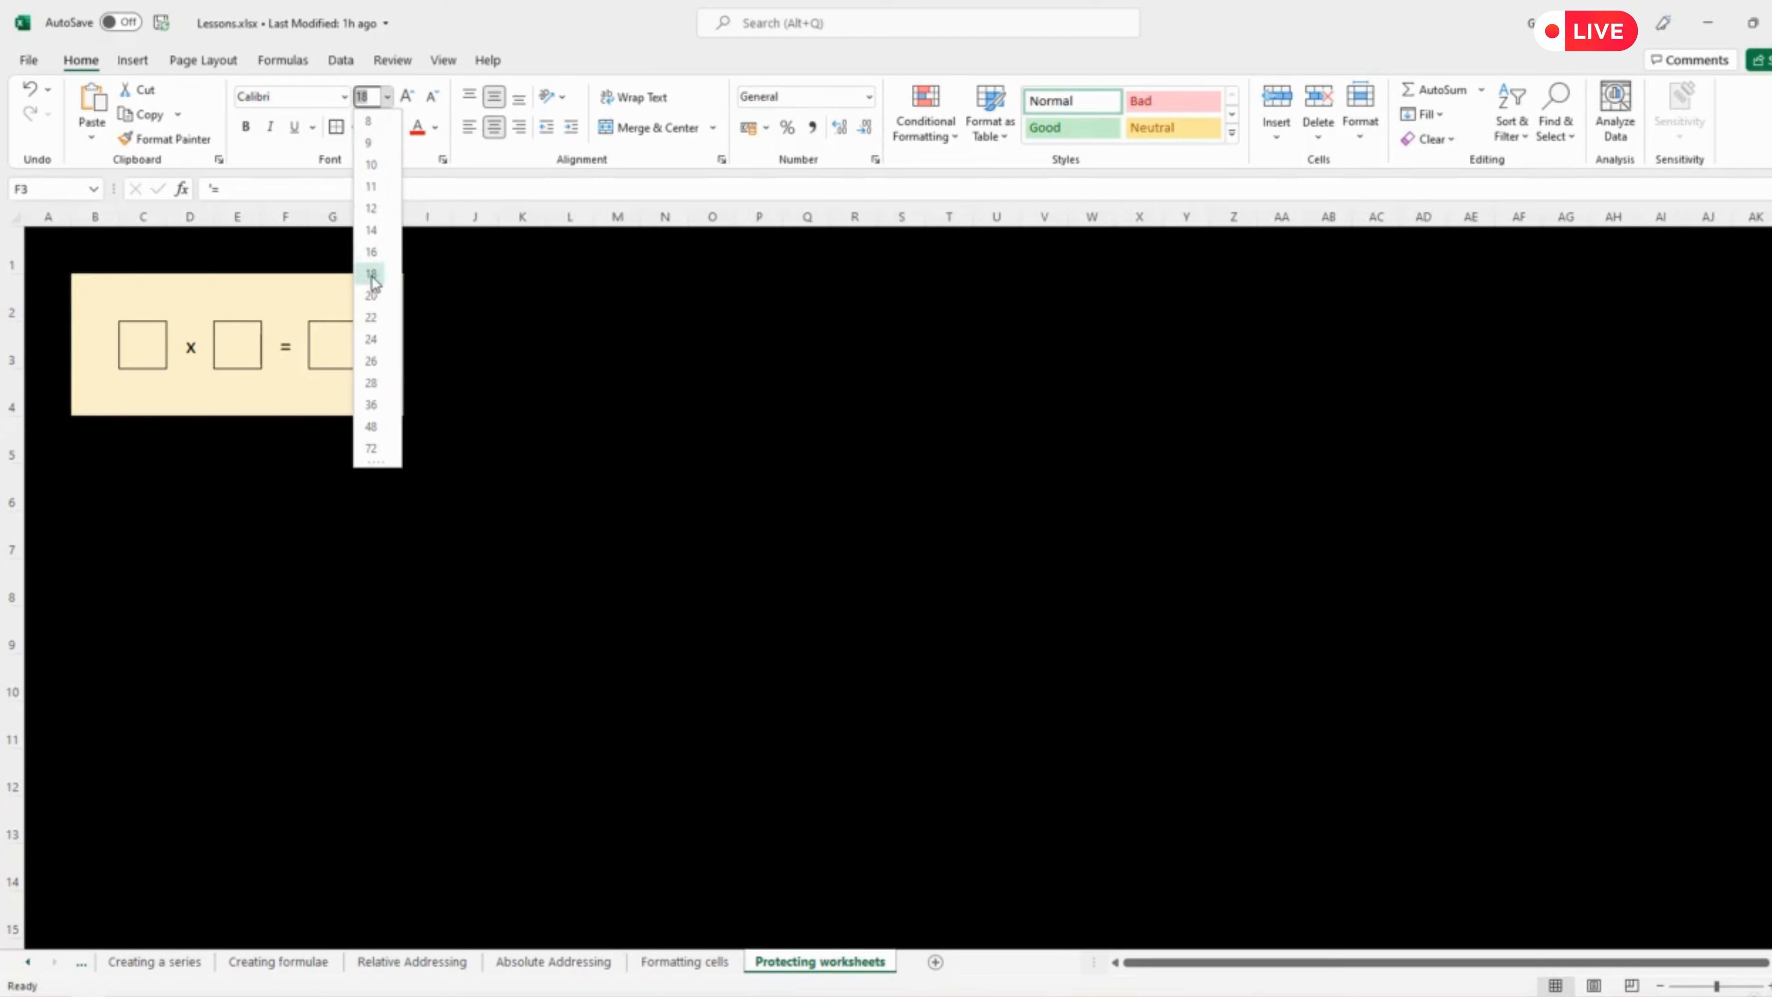
{"action": "left_click", "coordinate": [371, 277]}
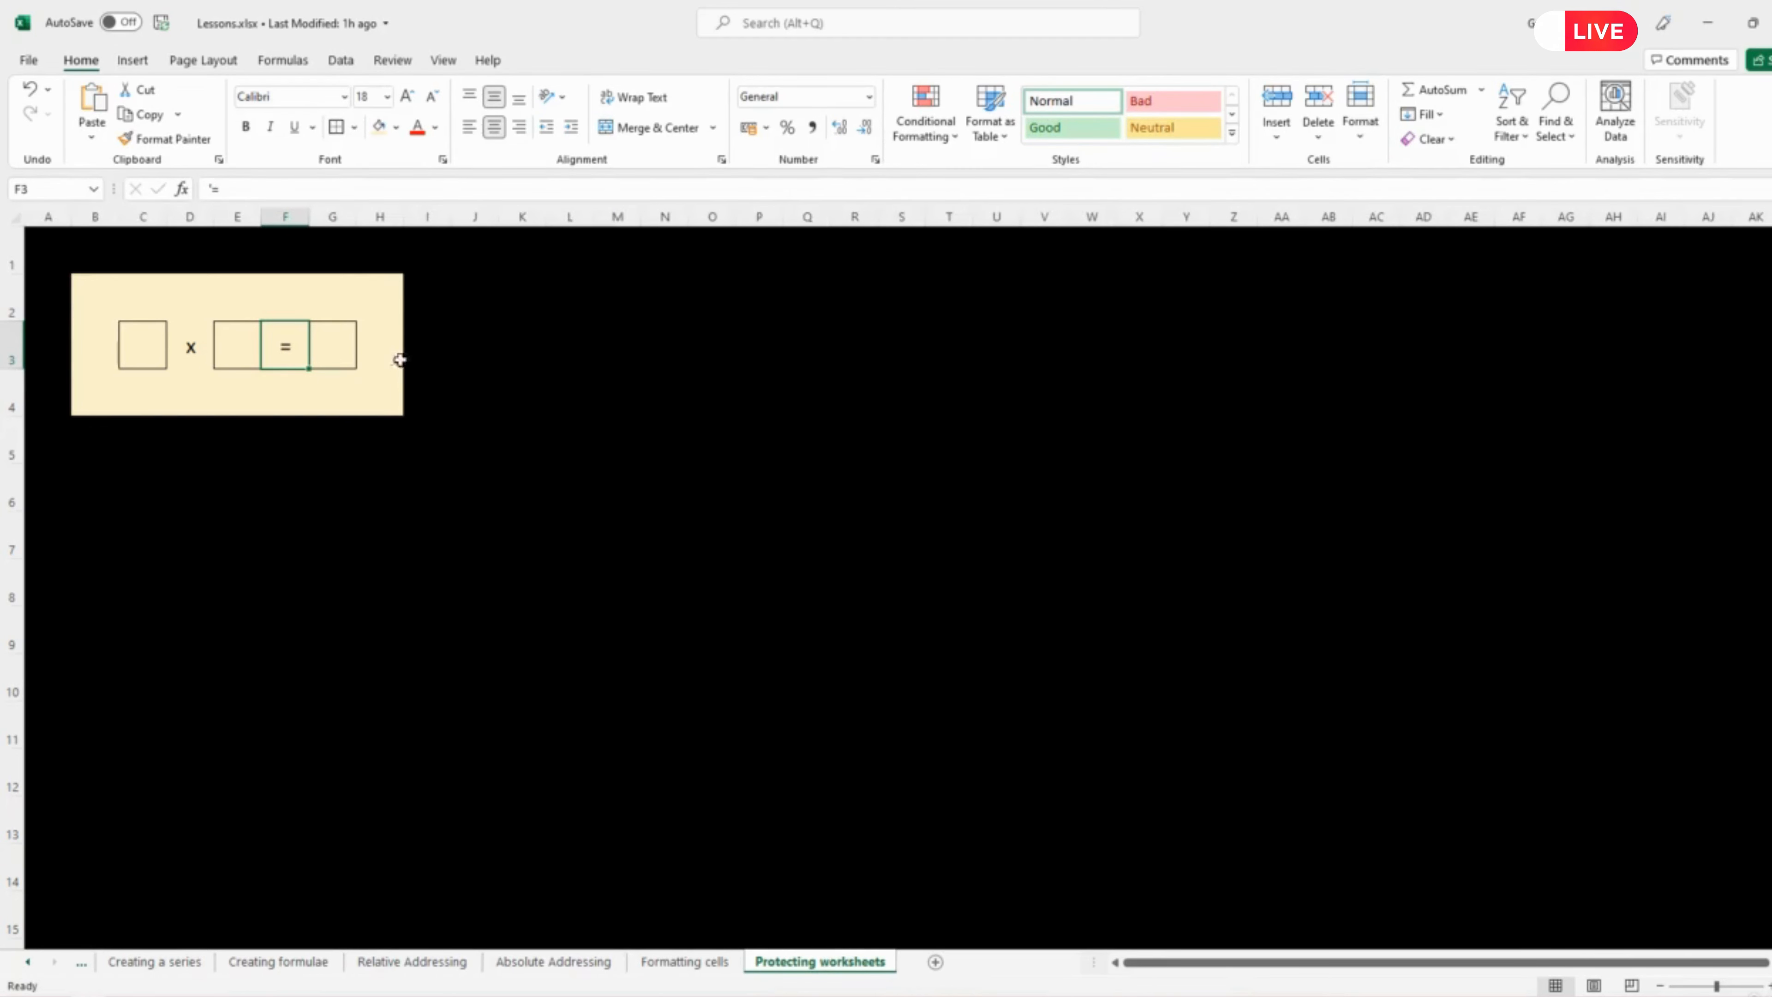
Fill the answer box in cell G3 with light blue.
{"action": "left_click", "coordinate": [344, 348]}
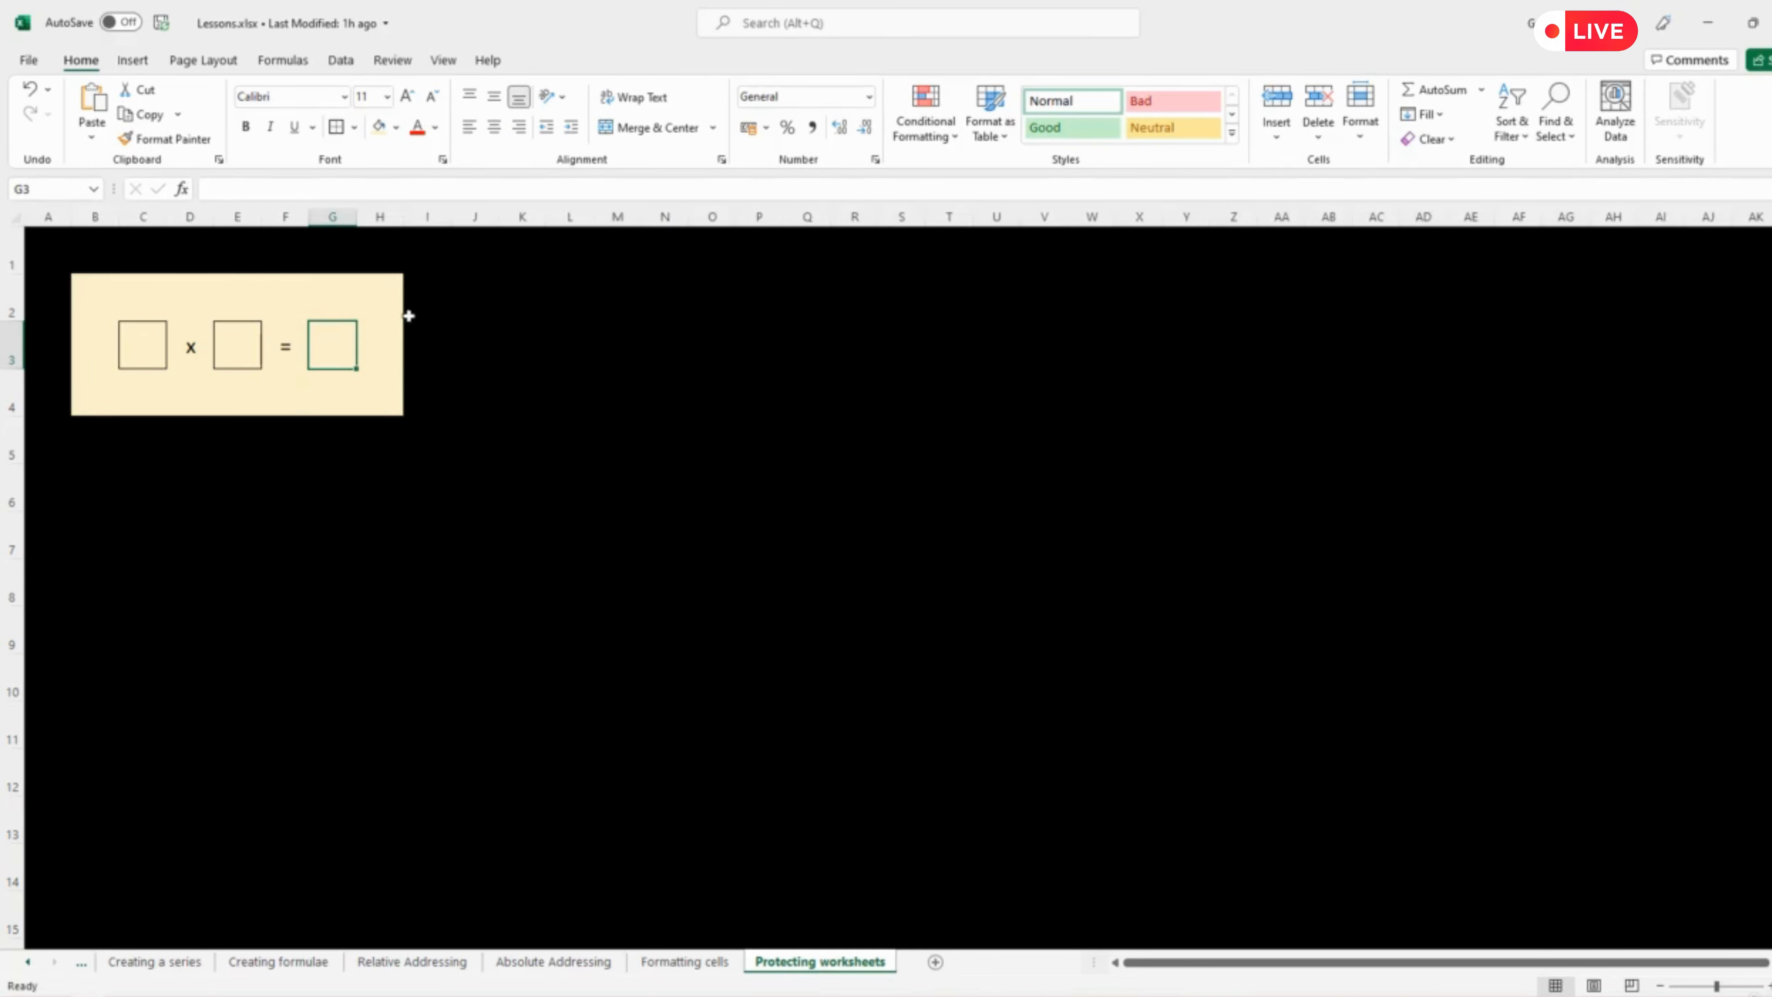
{"action": "left_click", "coordinate": [395, 129]}
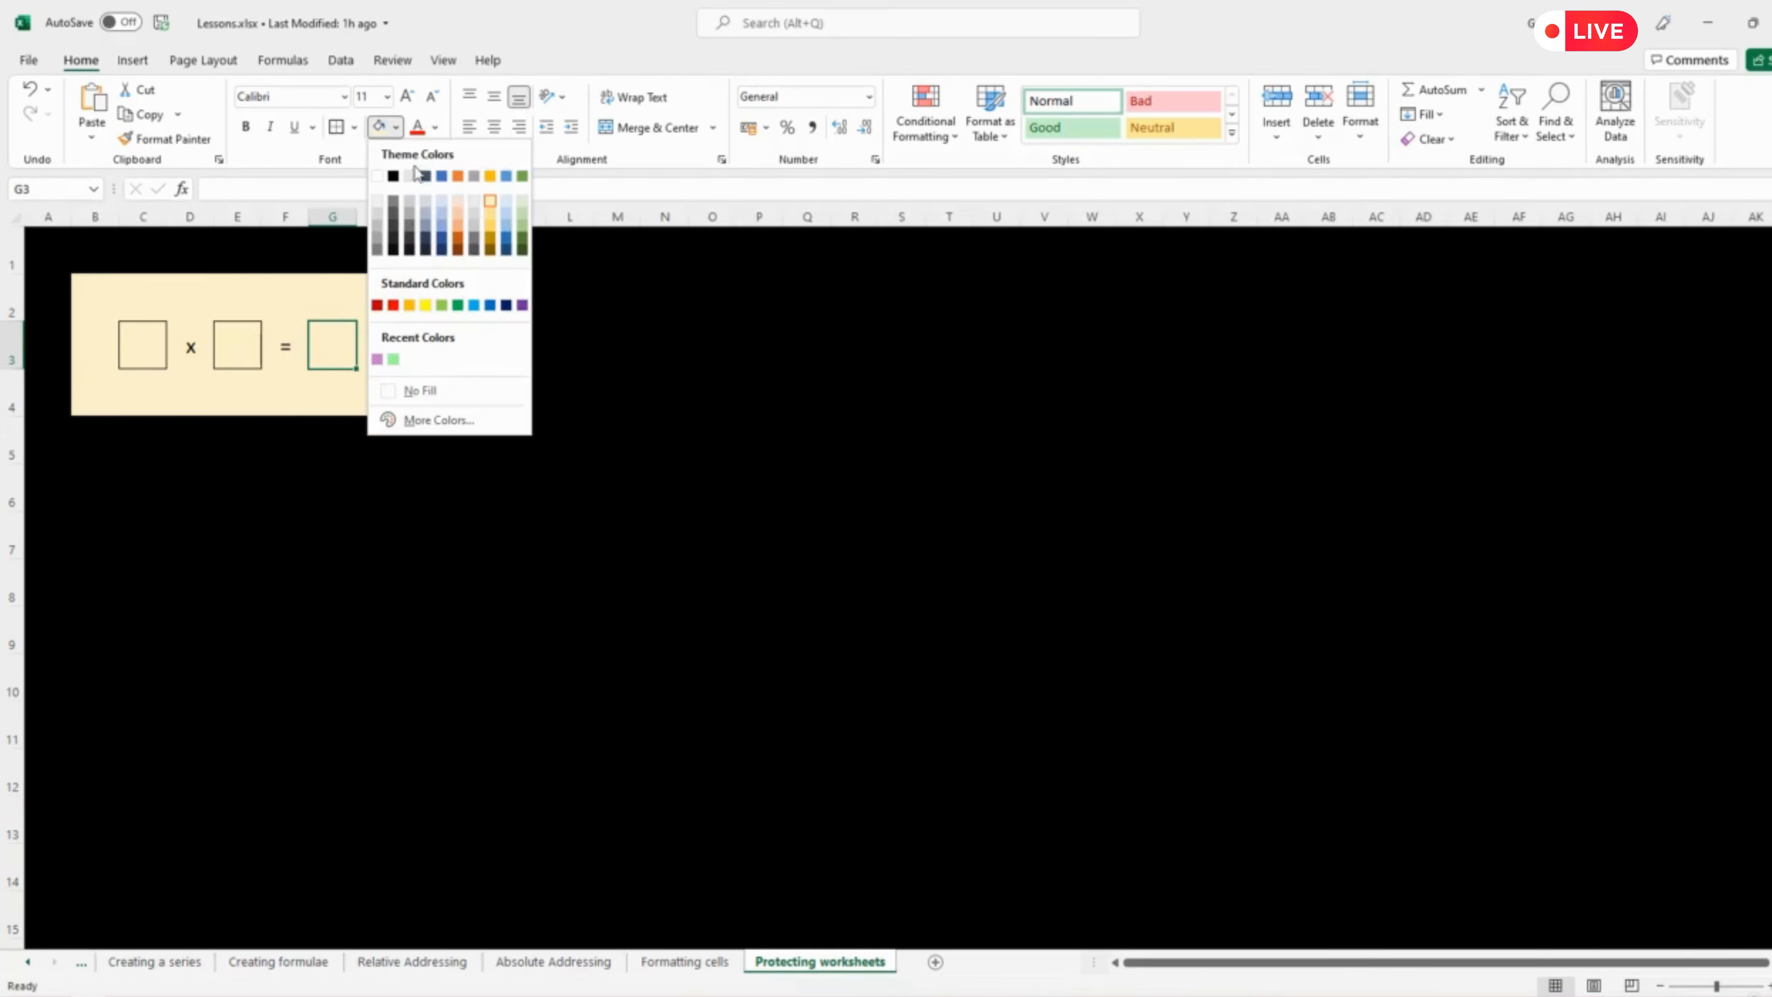
{"action": "left_click", "coordinate": [507, 209]}
{"action": "left_click", "coordinate": [424, 524]}
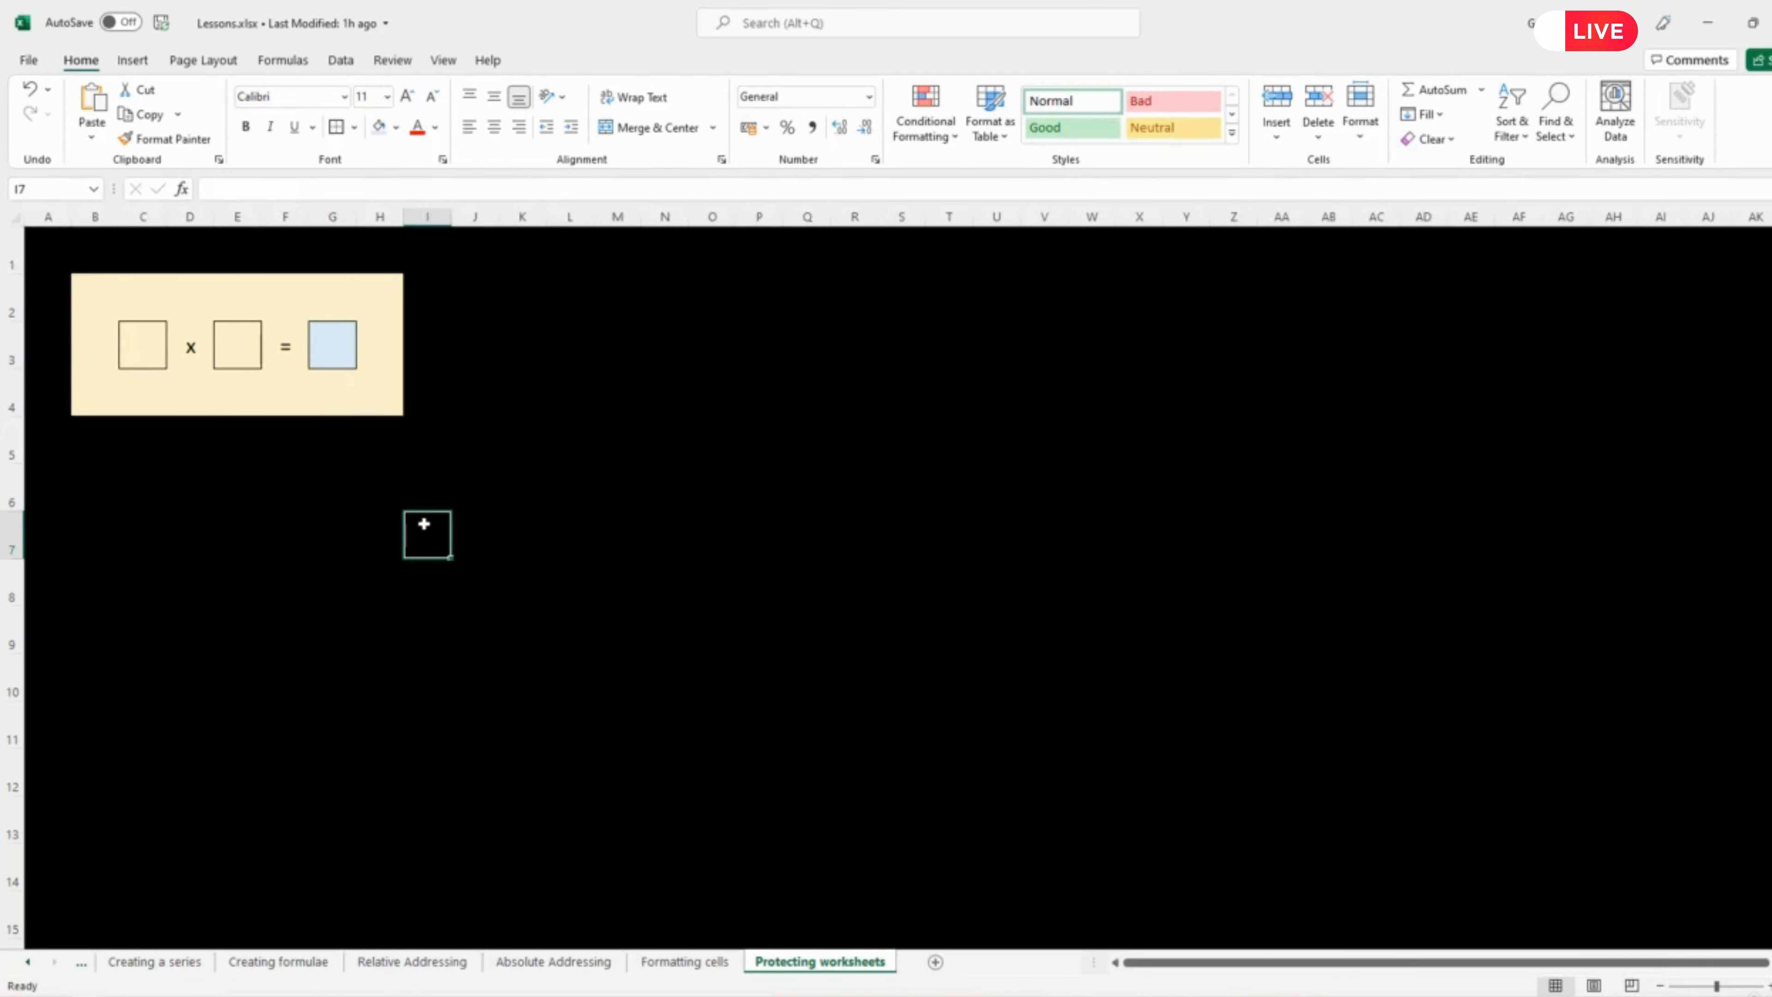
Fill the two input boxes in cells C3 and E3 with white.
{"action": "left_click", "coordinate": [147, 351]}
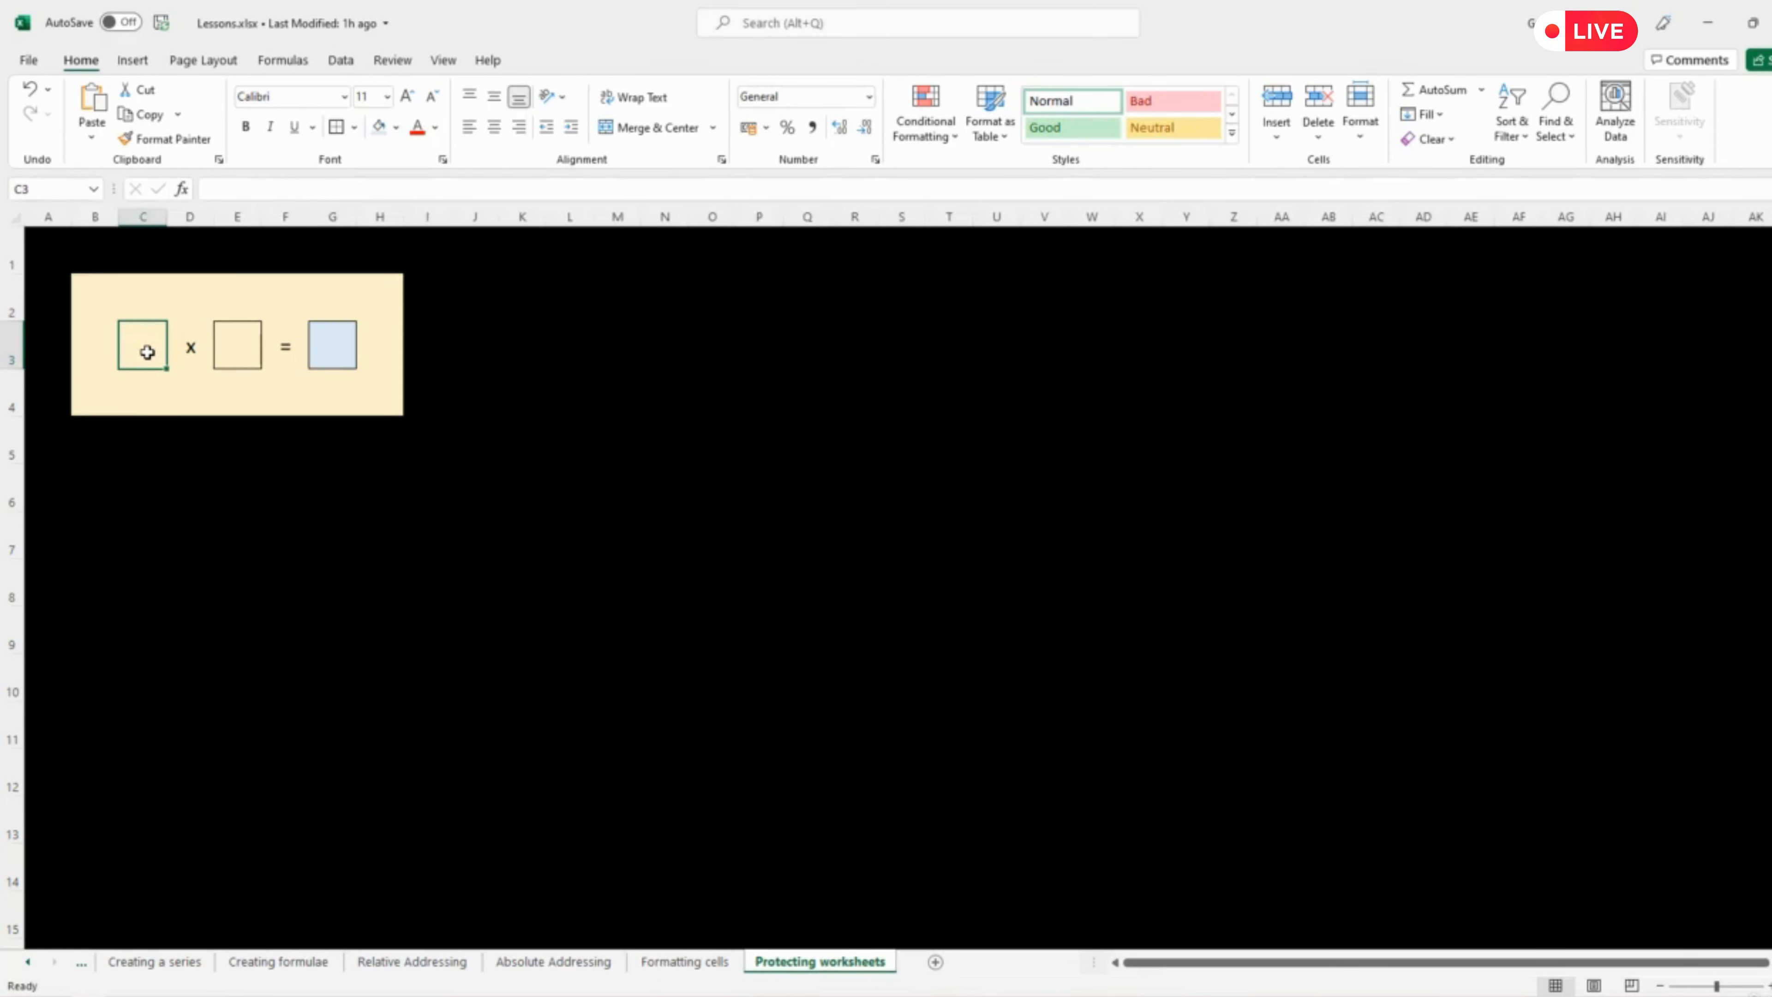
{"action": "left_click", "coordinate": [395, 129]}
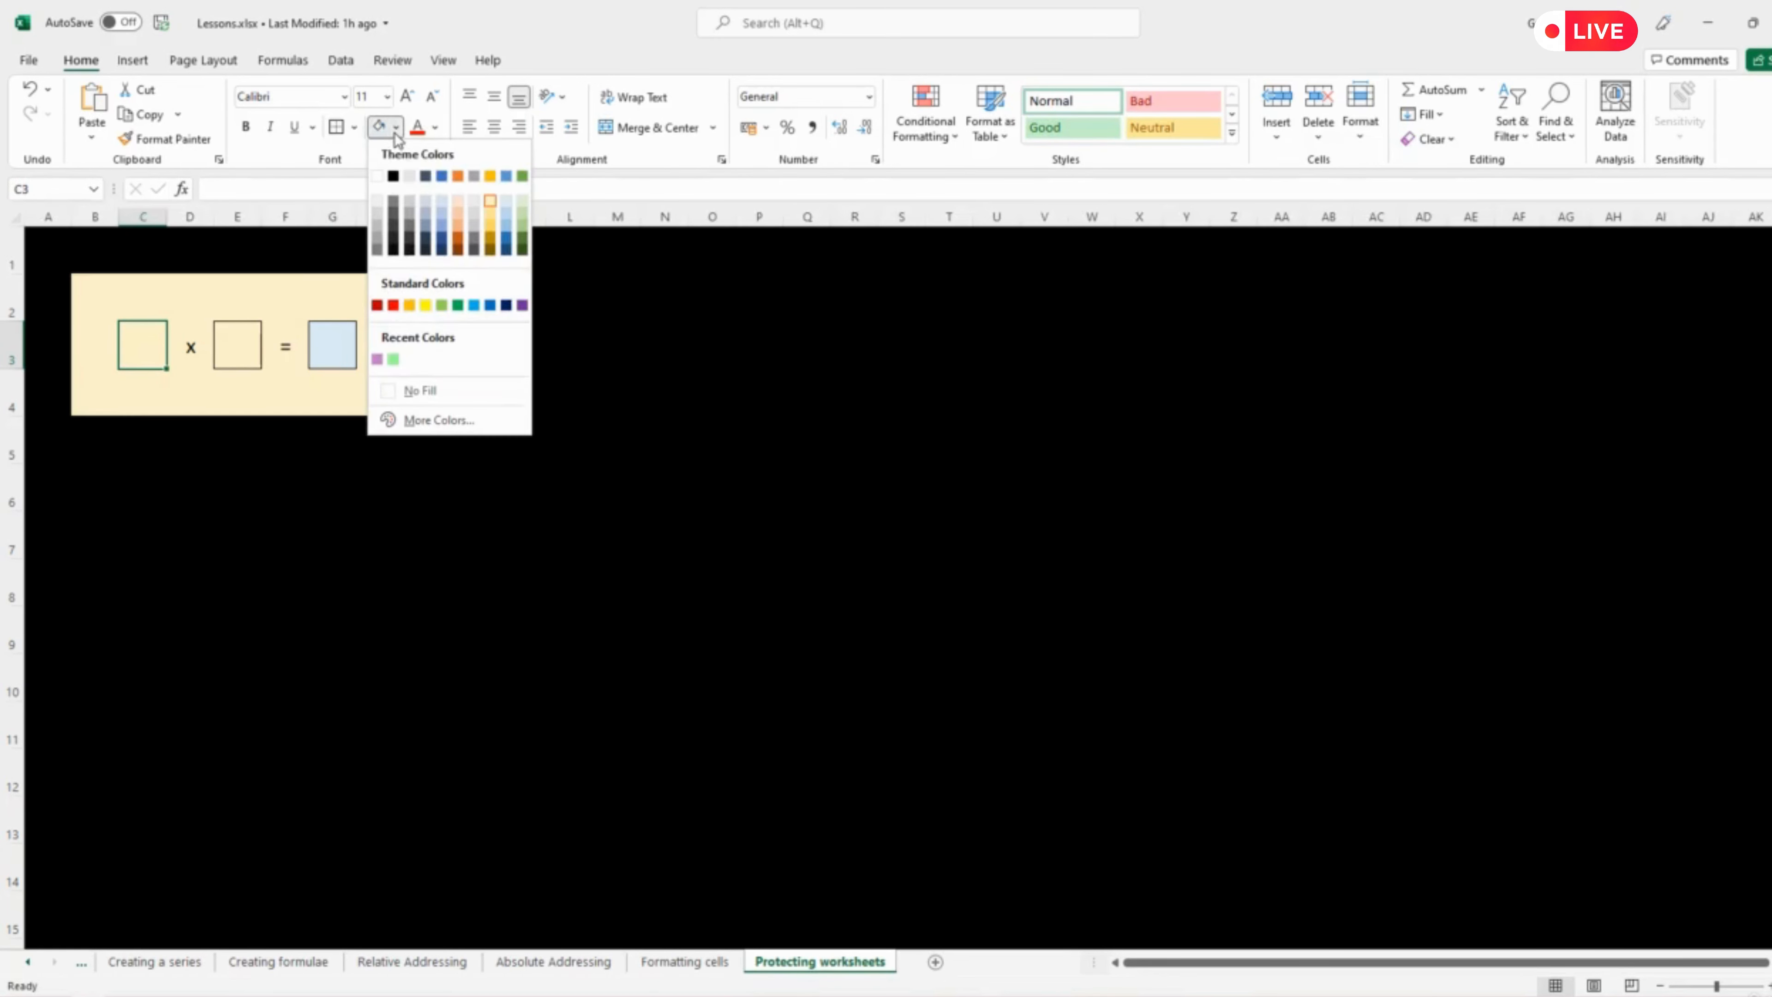
{"action": "left_click", "coordinate": [377, 176]}
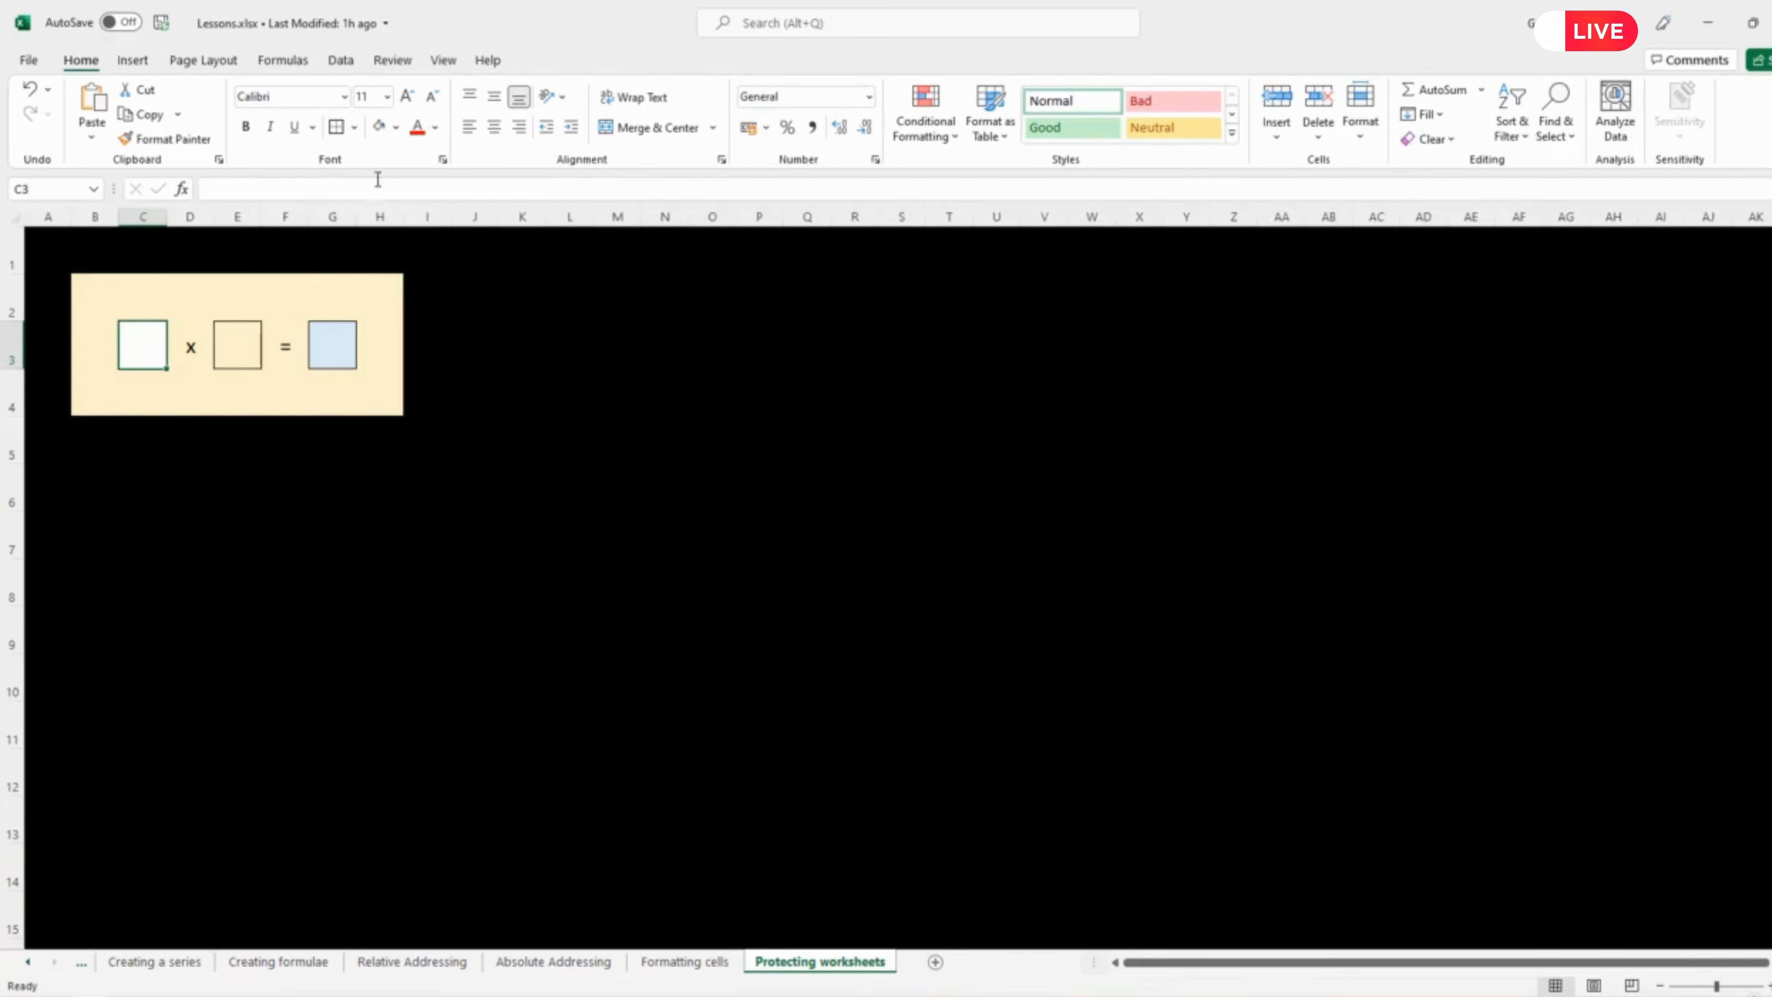
{"action": "left_click", "coordinate": [236, 349]}
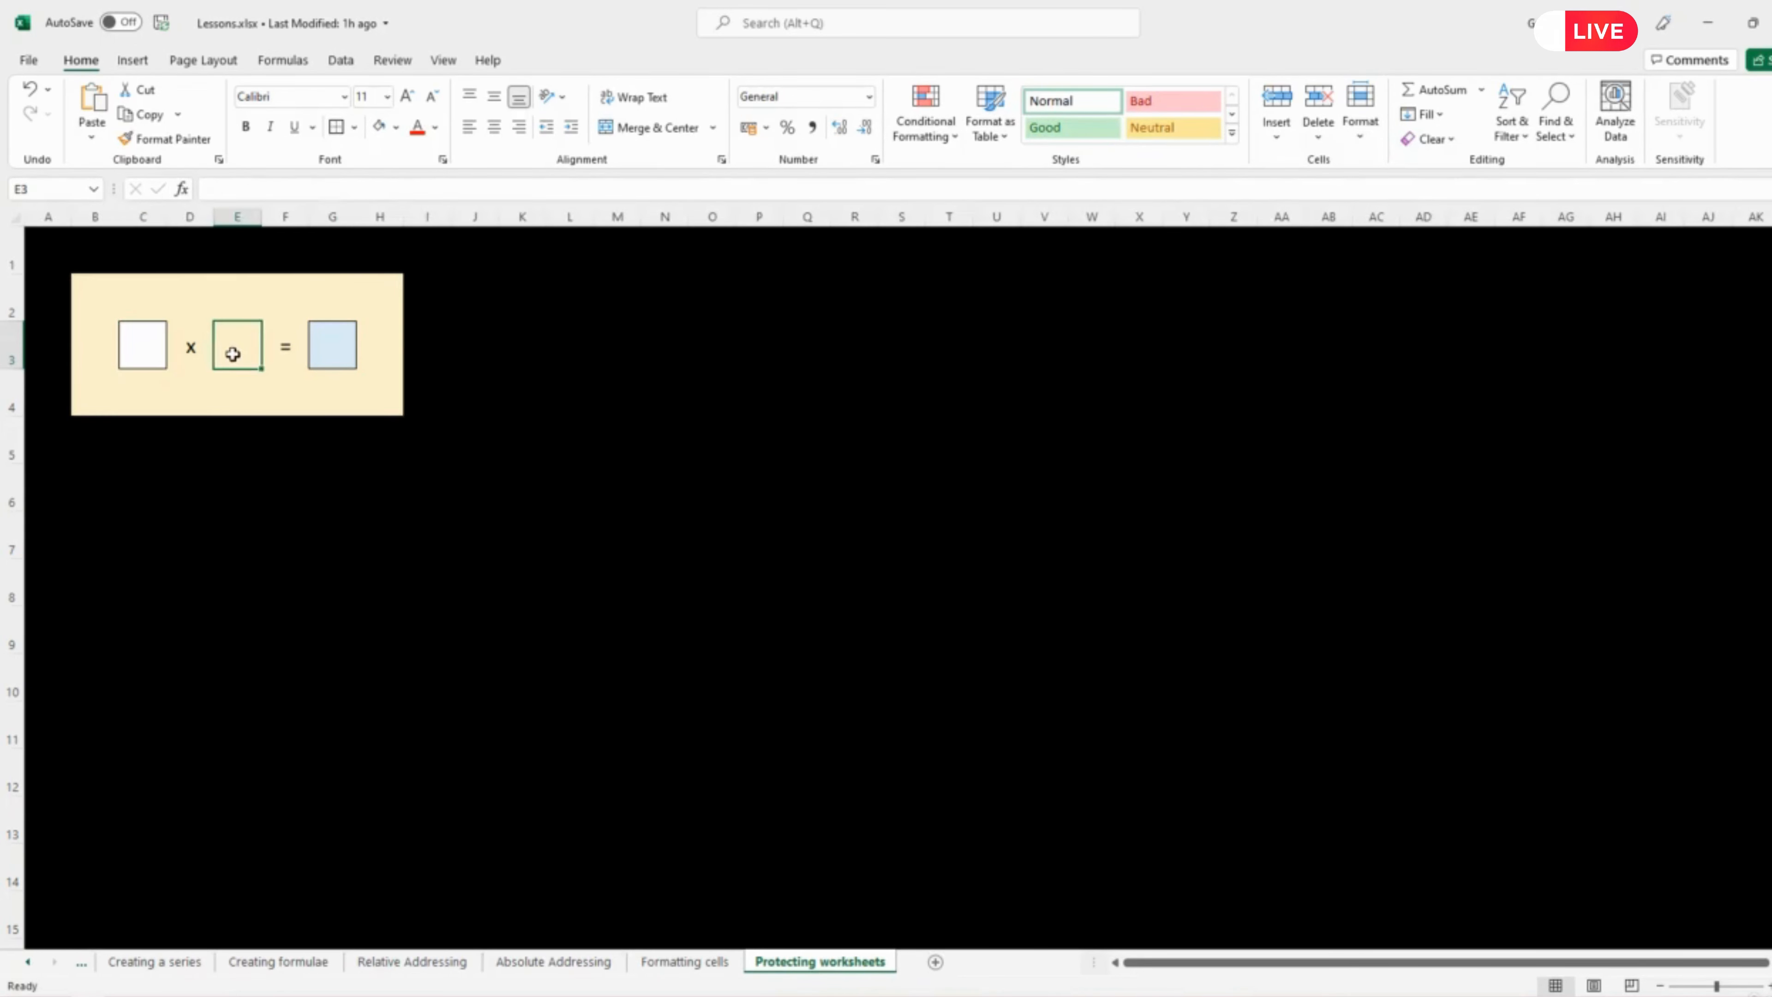
{"action": "left_click", "coordinate": [377, 129]}
{"action": "left_click", "coordinate": [529, 492]}
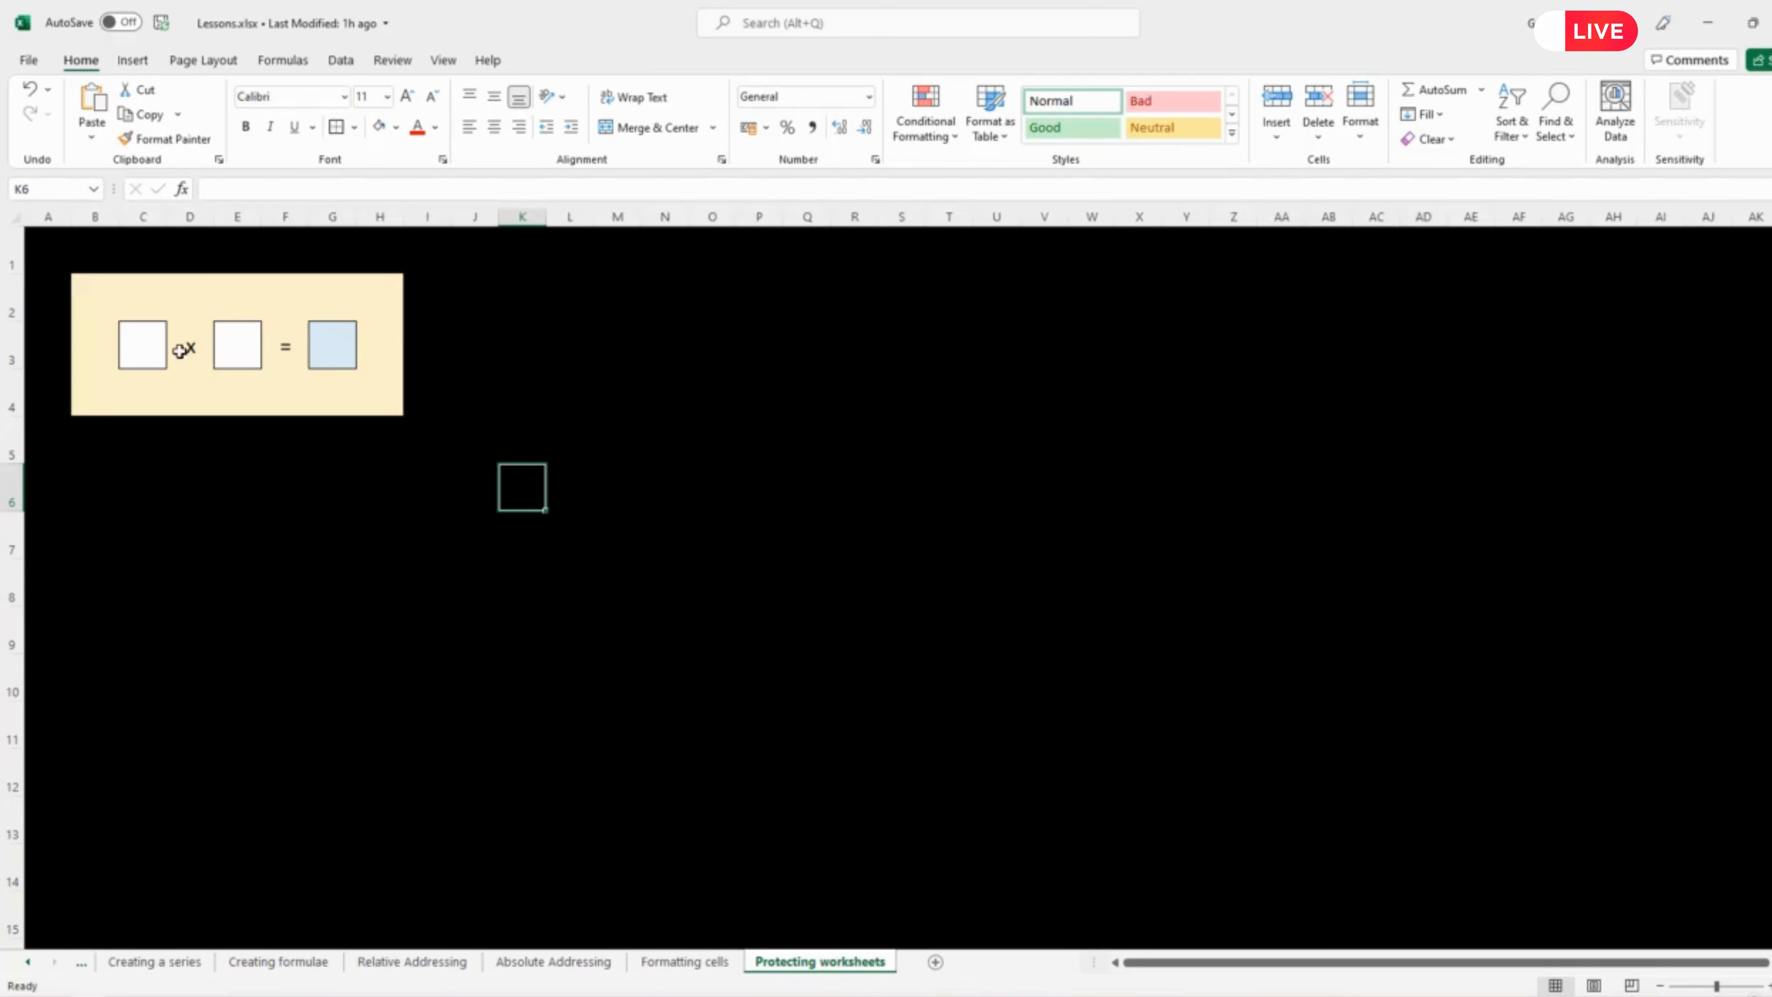
Enter the formula =C3*E3 in cell G3 to multiply the two input boxes.
{"action": "left_click", "coordinate": [330, 347]}
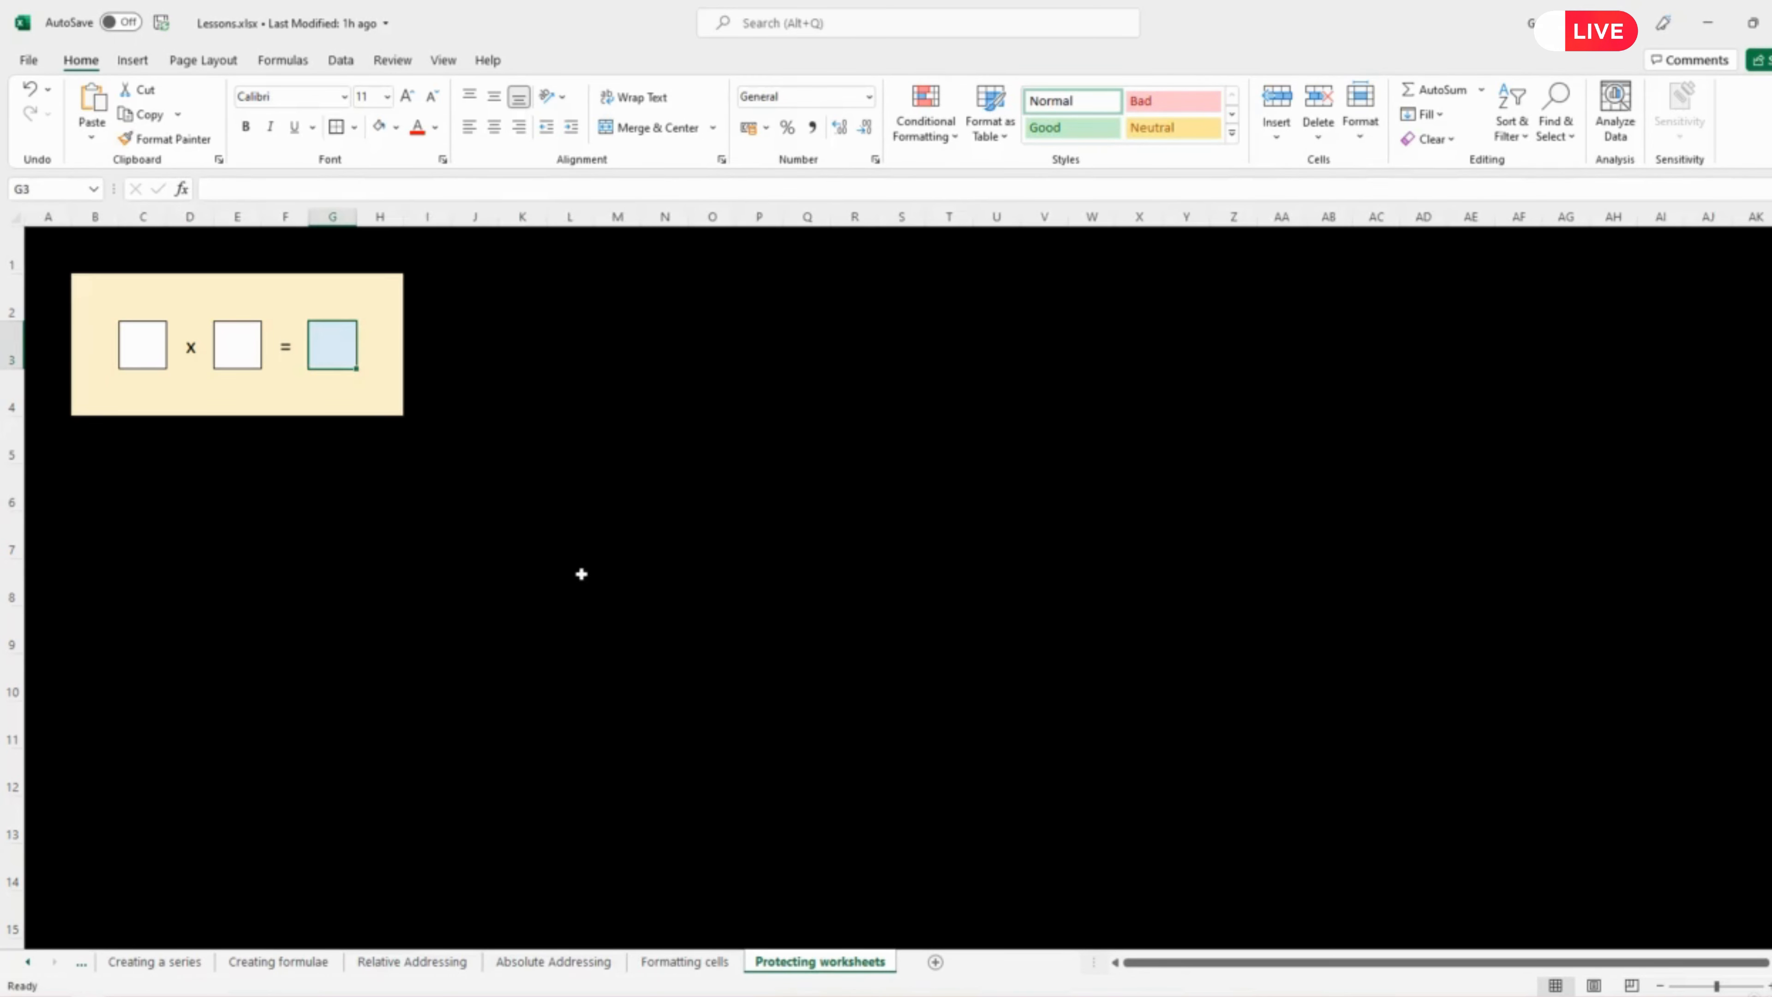
{"action": "type", "text": "="}
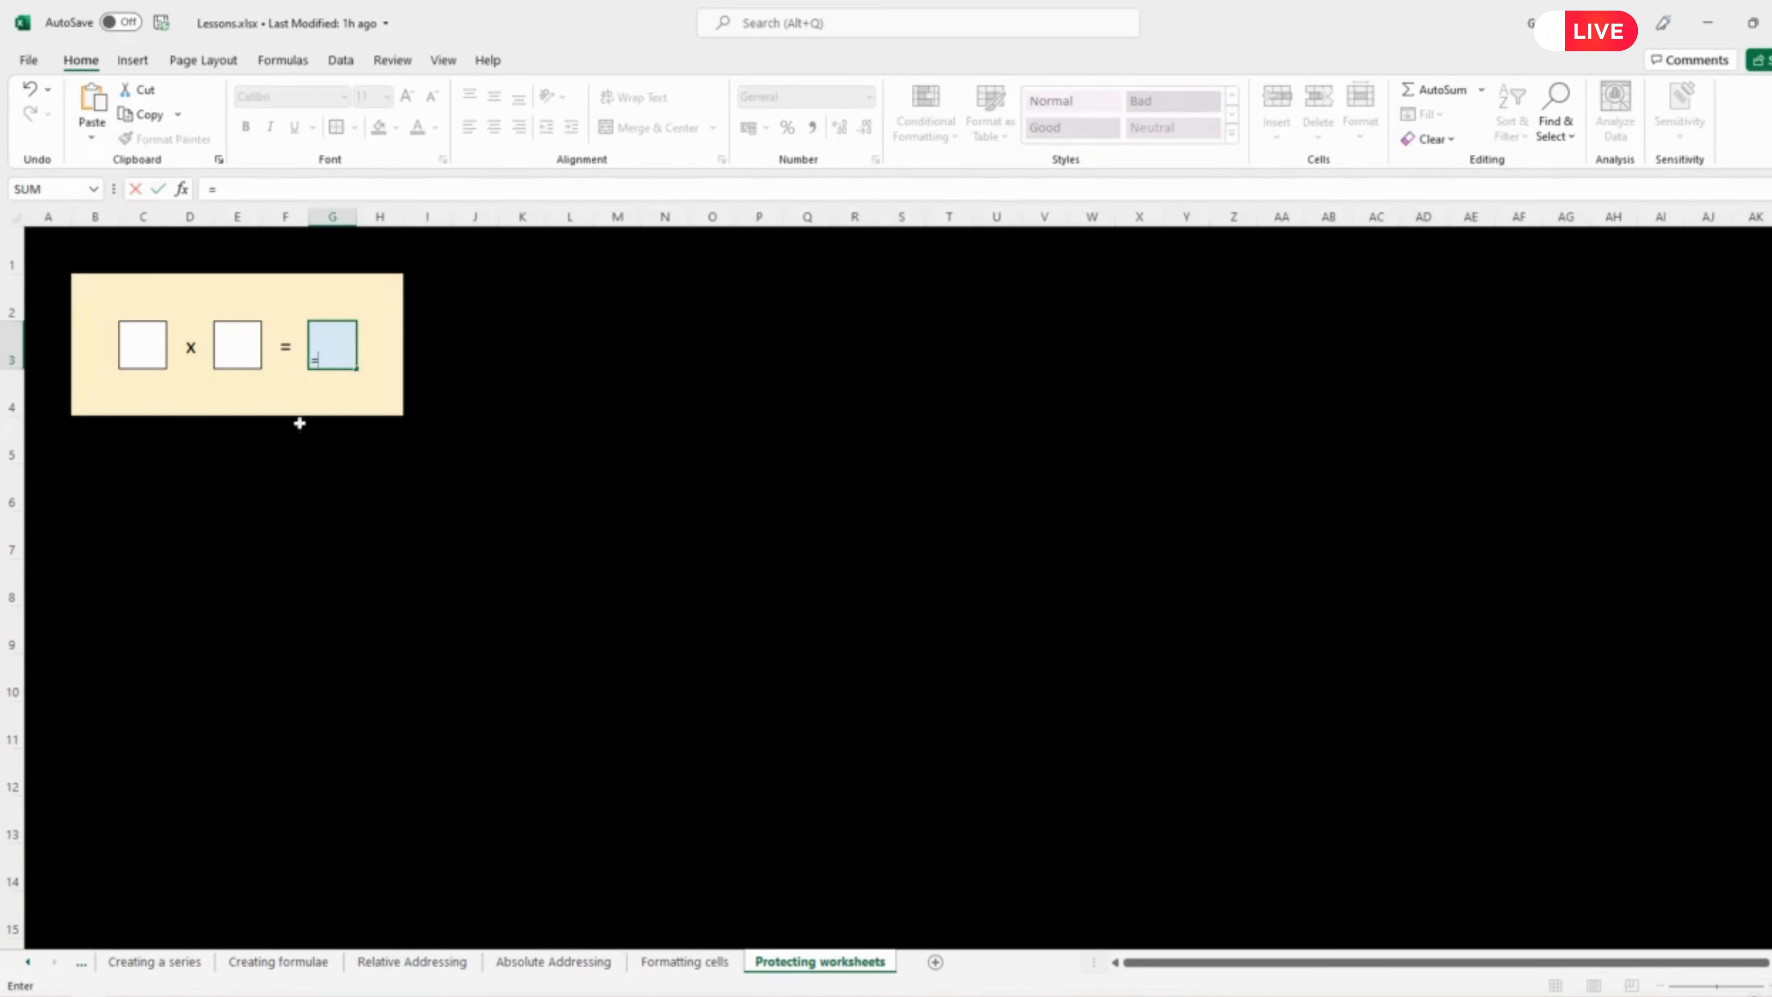
{"action": "left_click", "coordinate": [146, 351]}
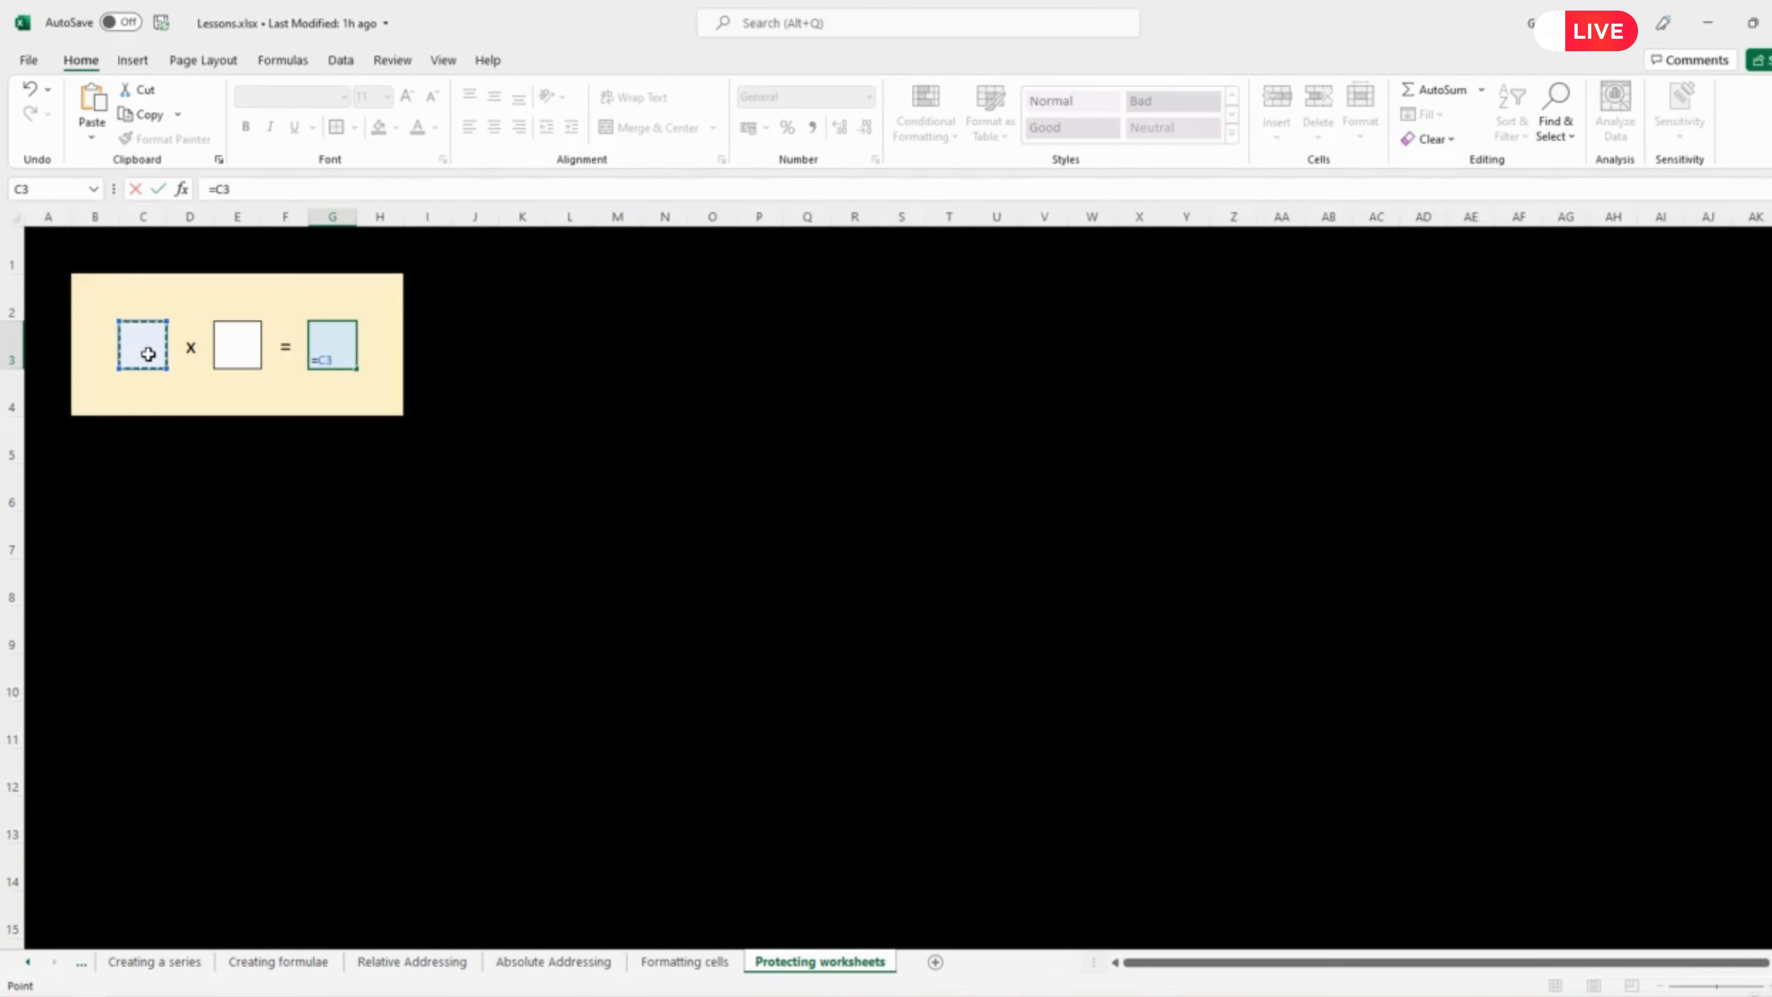
{"action": "type", "text": "*"}
{"action": "left_click", "coordinate": [240, 349]}
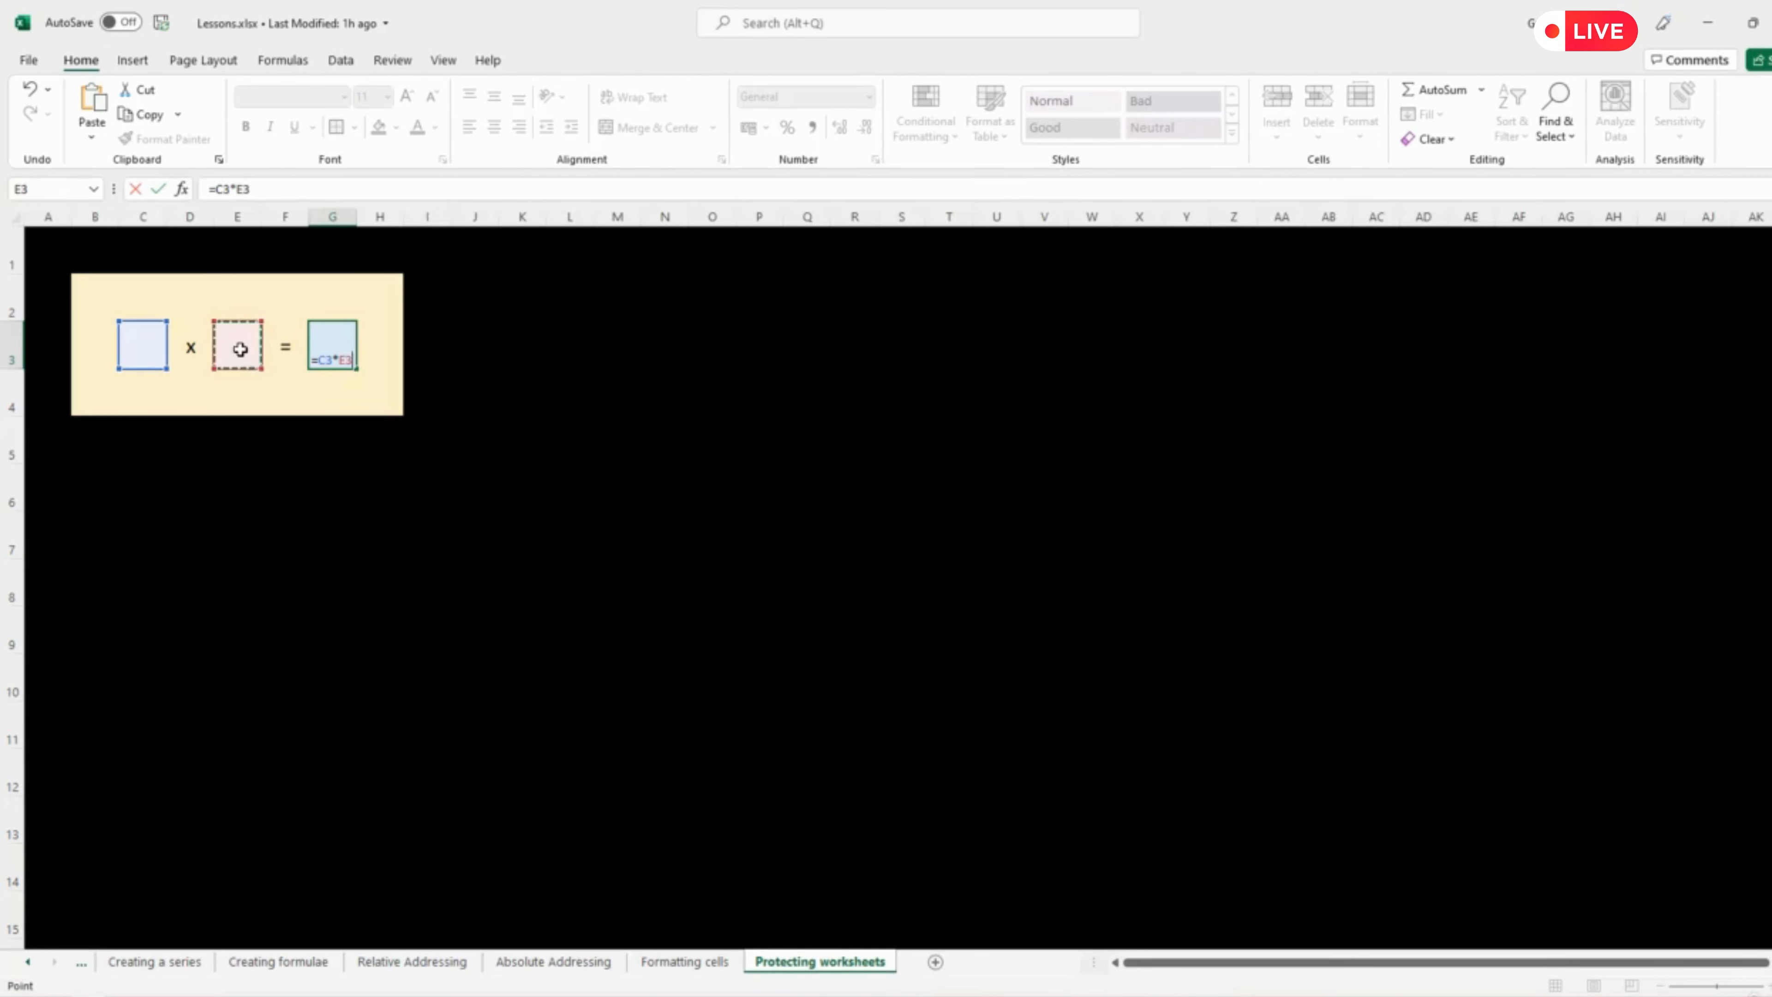
{"action": "key", "text": "Return"}
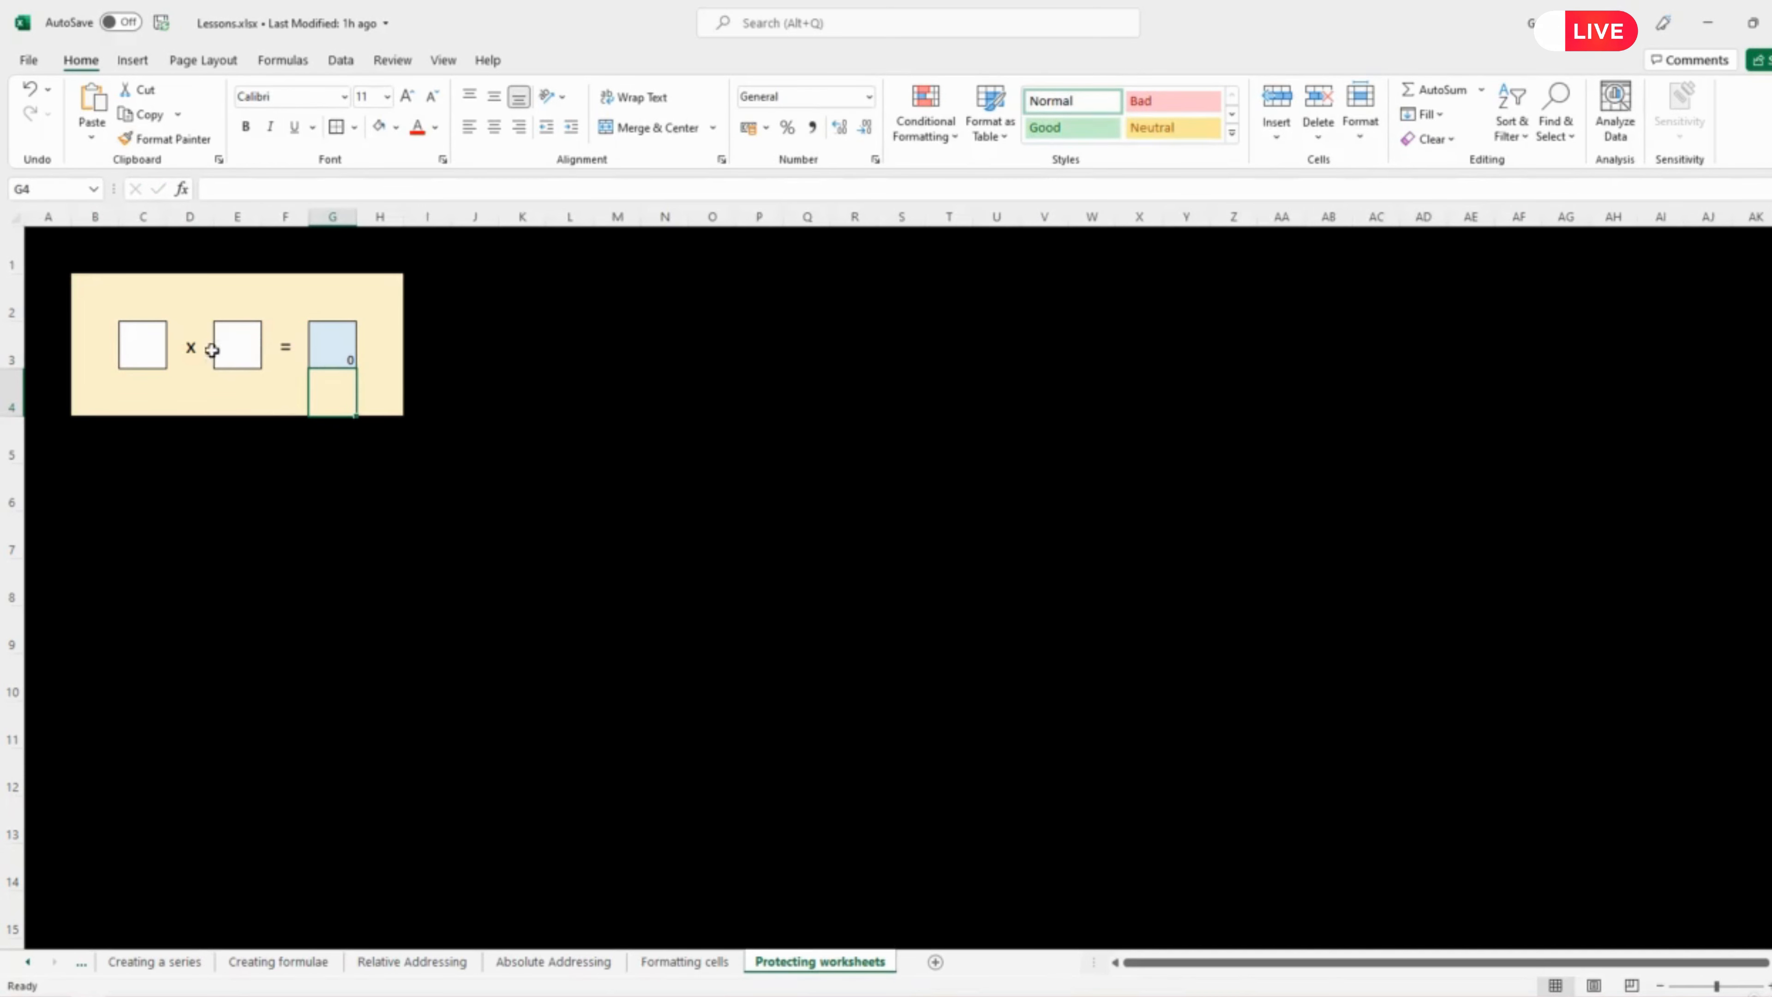
Set cell G3 to font size 18 and center its content horizontally and vertically.
{"action": "left_click", "coordinate": [346, 354]}
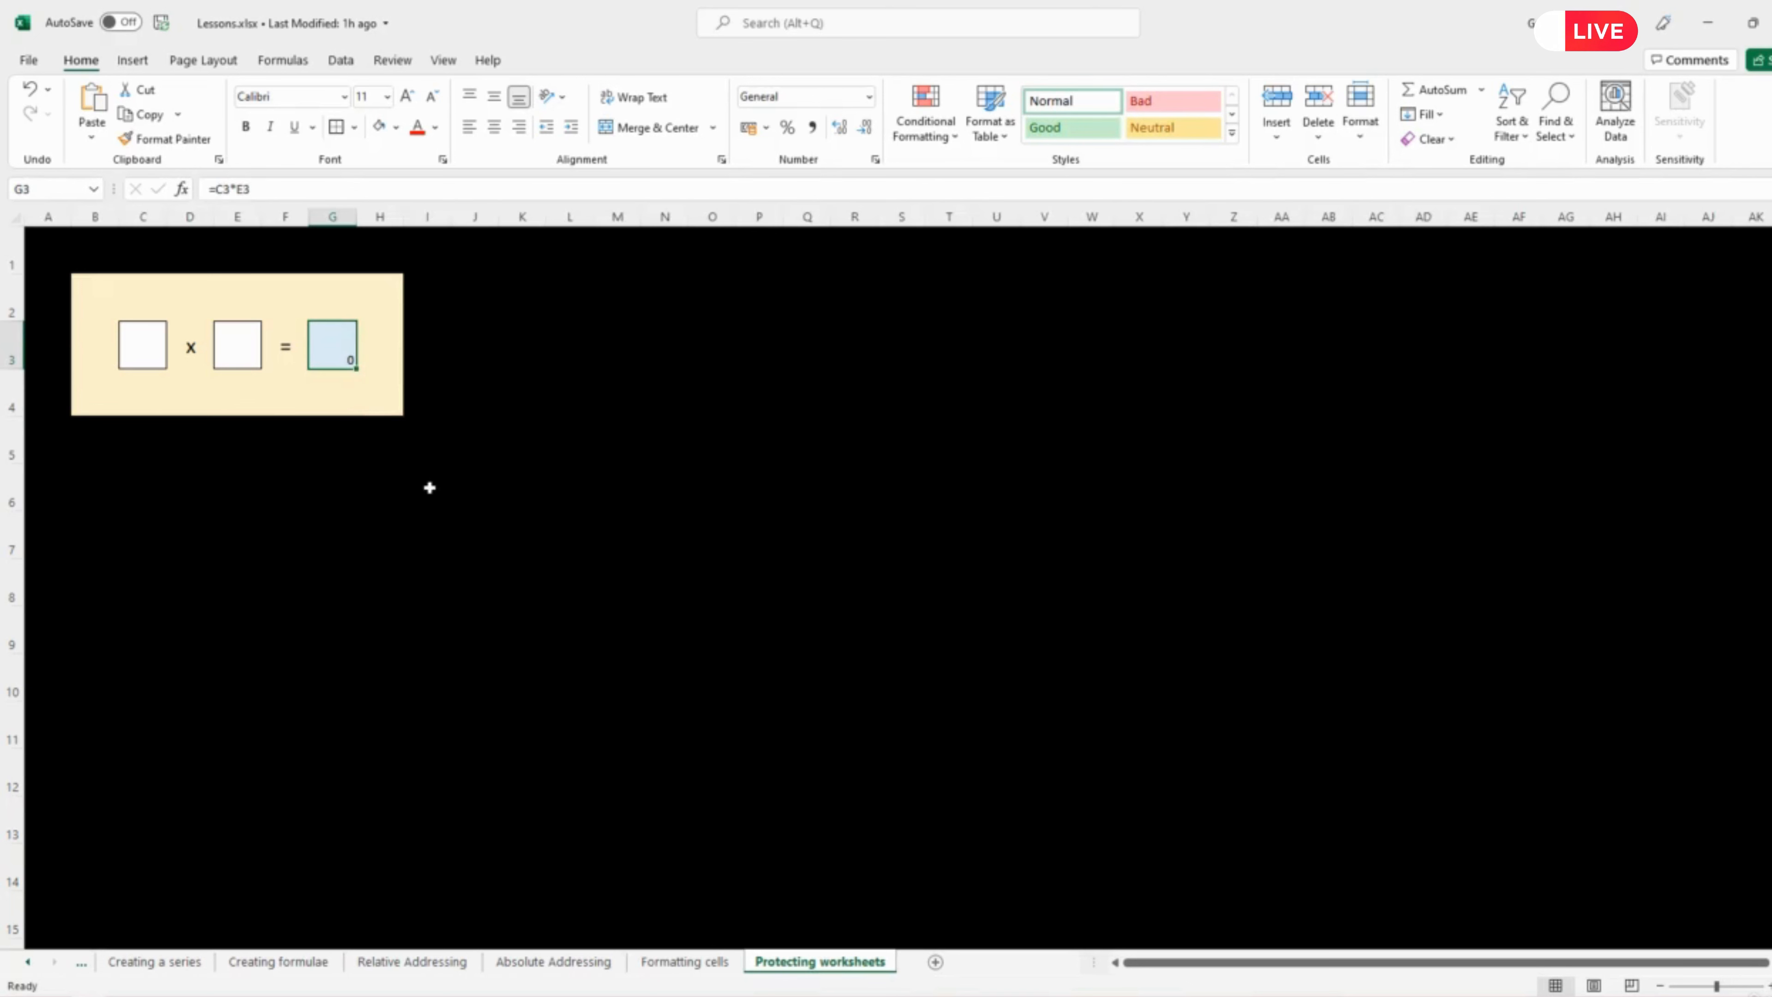
{"action": "left_click", "coordinate": [387, 97]}
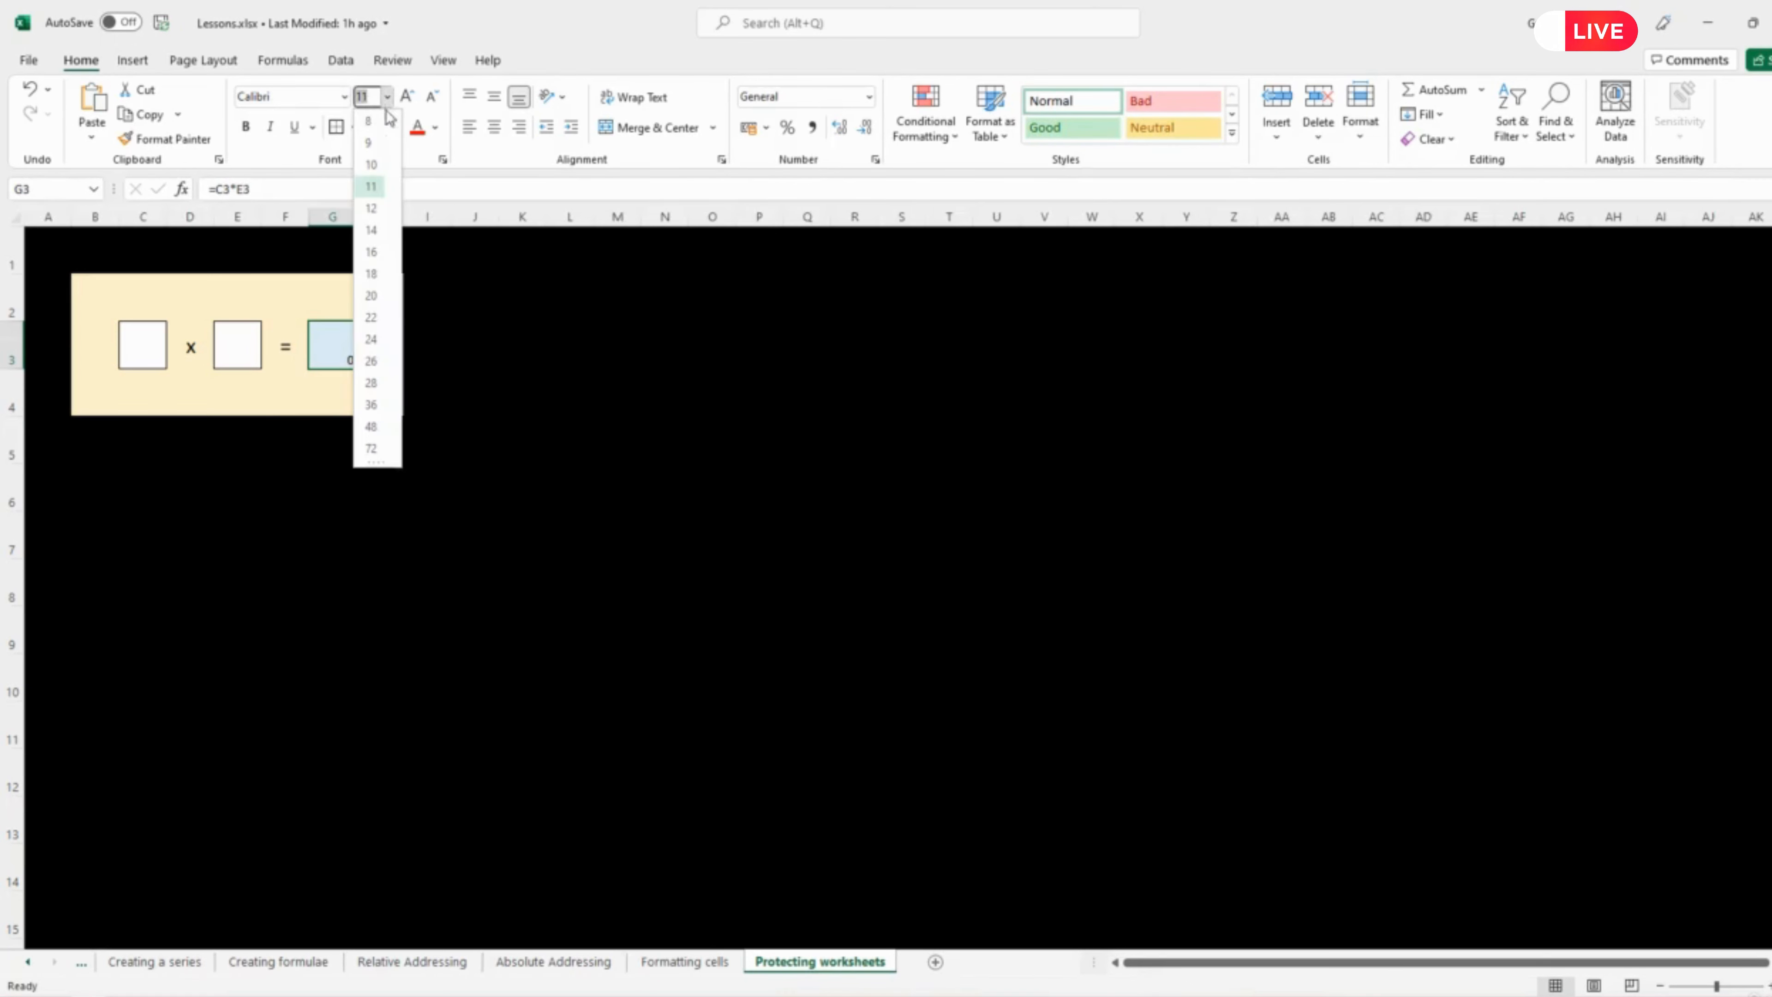
{"action": "left_click", "coordinate": [384, 280]}
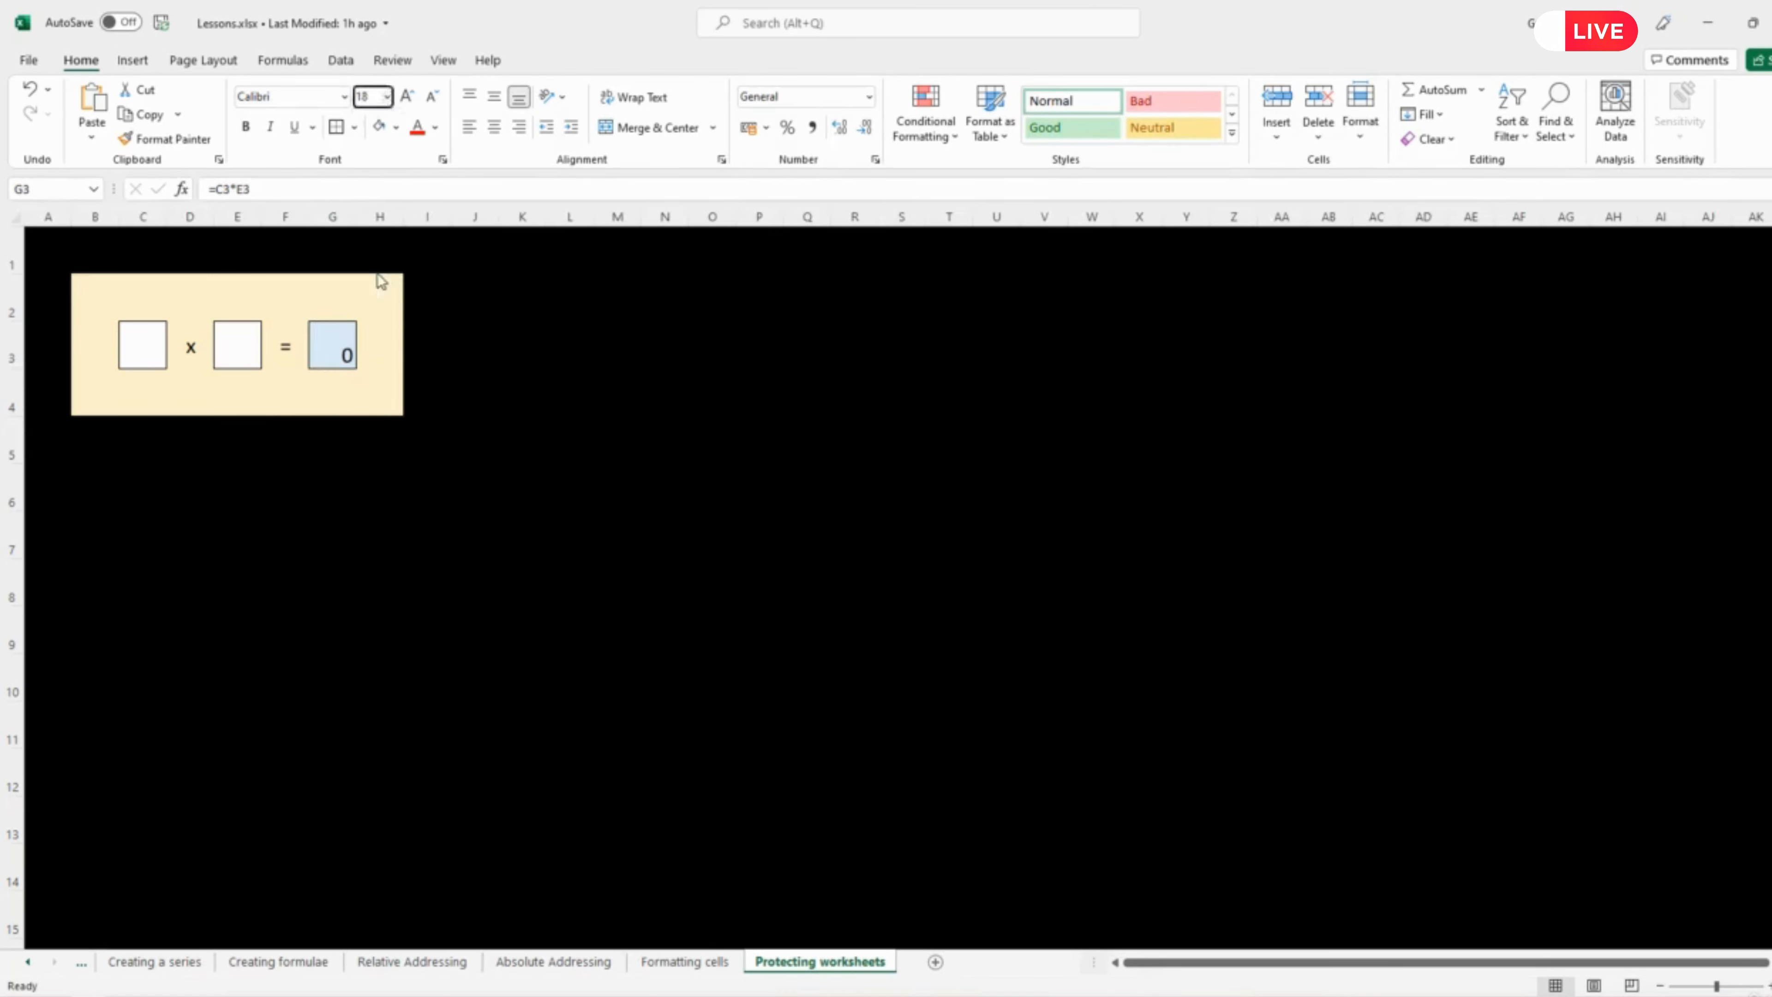
{"action": "left_click", "coordinate": [493, 97]}
{"action": "left_click", "coordinate": [492, 131]}
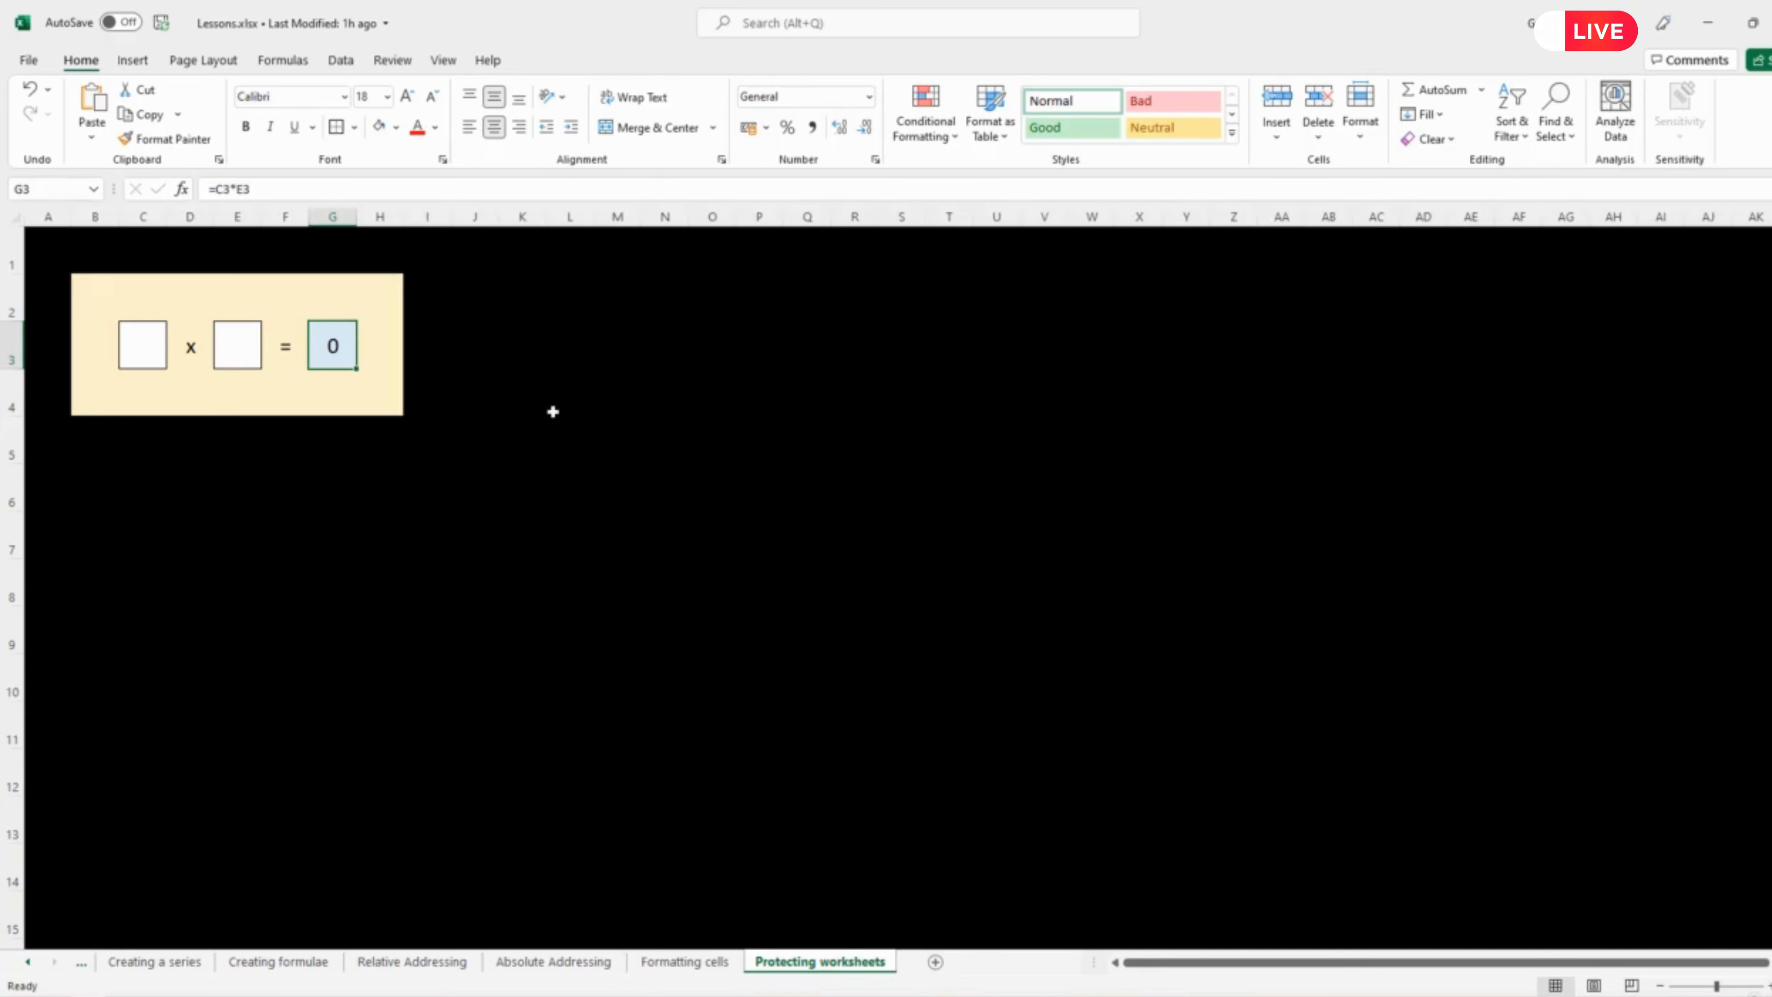
Enter 3 in cell E3 and 2 in cell C3.
{"action": "left_click", "coordinate": [240, 342]}
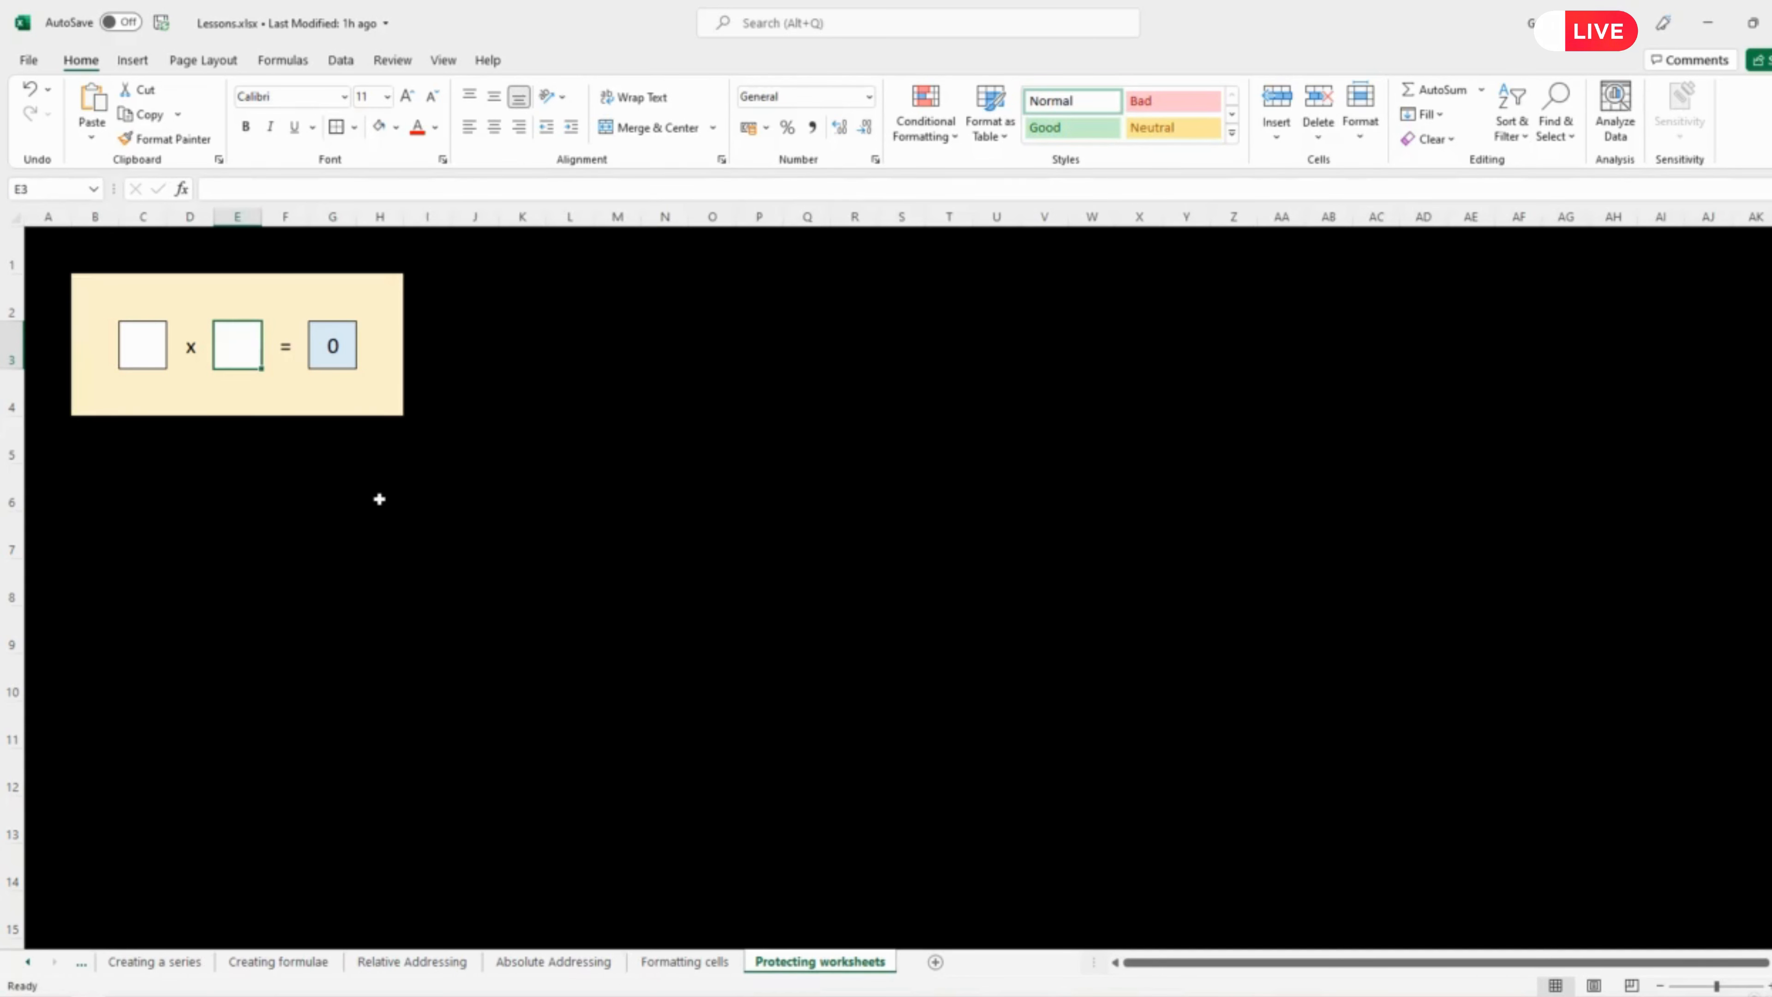
{"action": "type", "text": "3"}
{"action": "left_click", "coordinate": [159, 357]}
{"action": "type", "text": "2"}
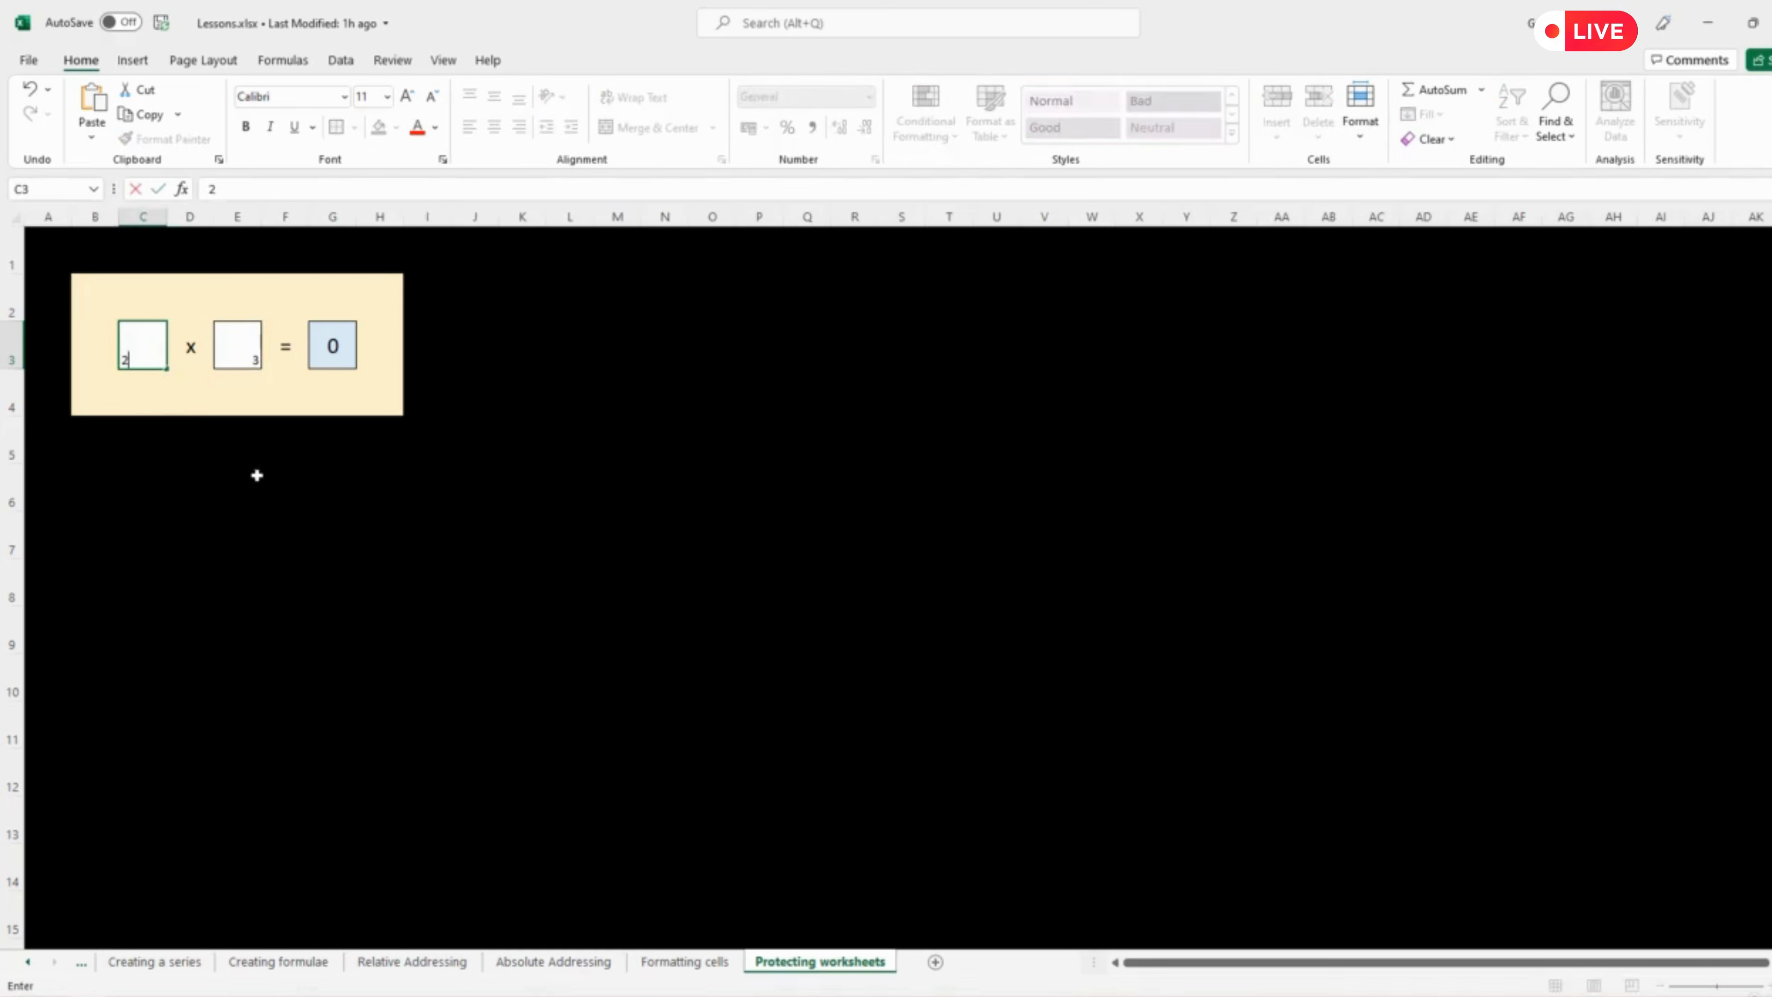
{"action": "left_click", "coordinate": [257, 476]}
Center the number in cell E3 horizontally and vertically and set its font size to 18.
{"action": "left_click", "coordinate": [244, 354]}
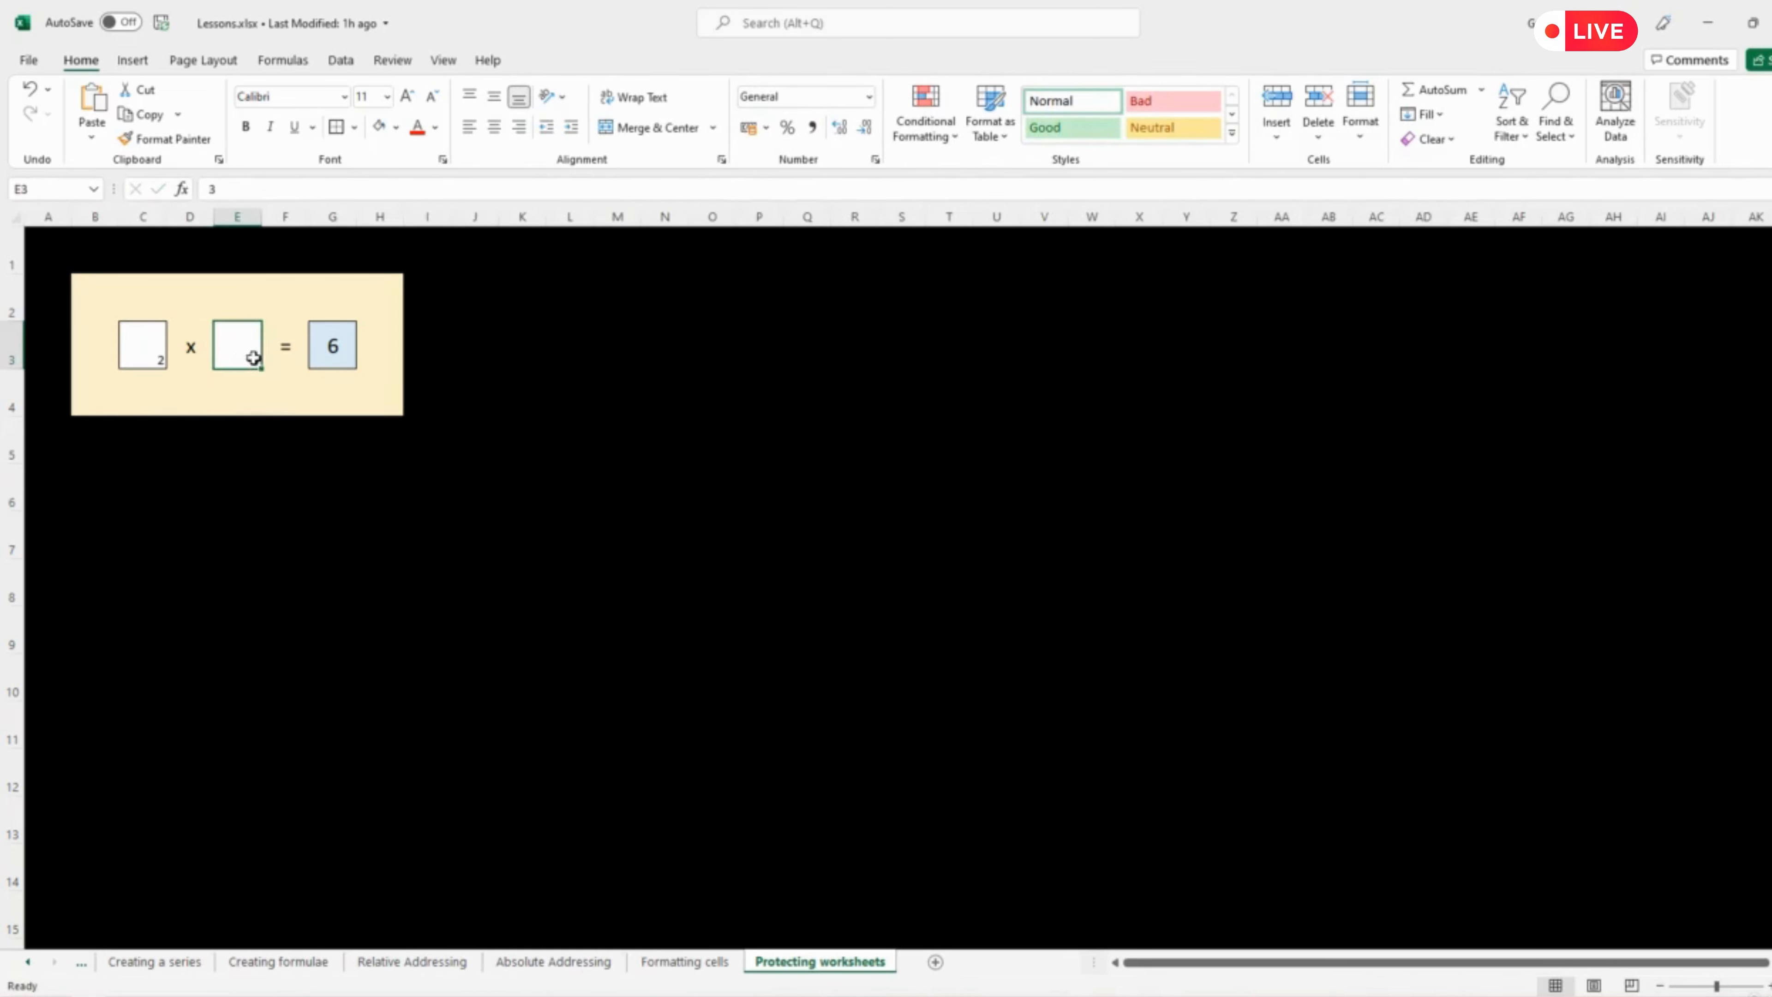
{"action": "left_click", "coordinate": [494, 96]}
{"action": "left_click", "coordinate": [494, 127]}
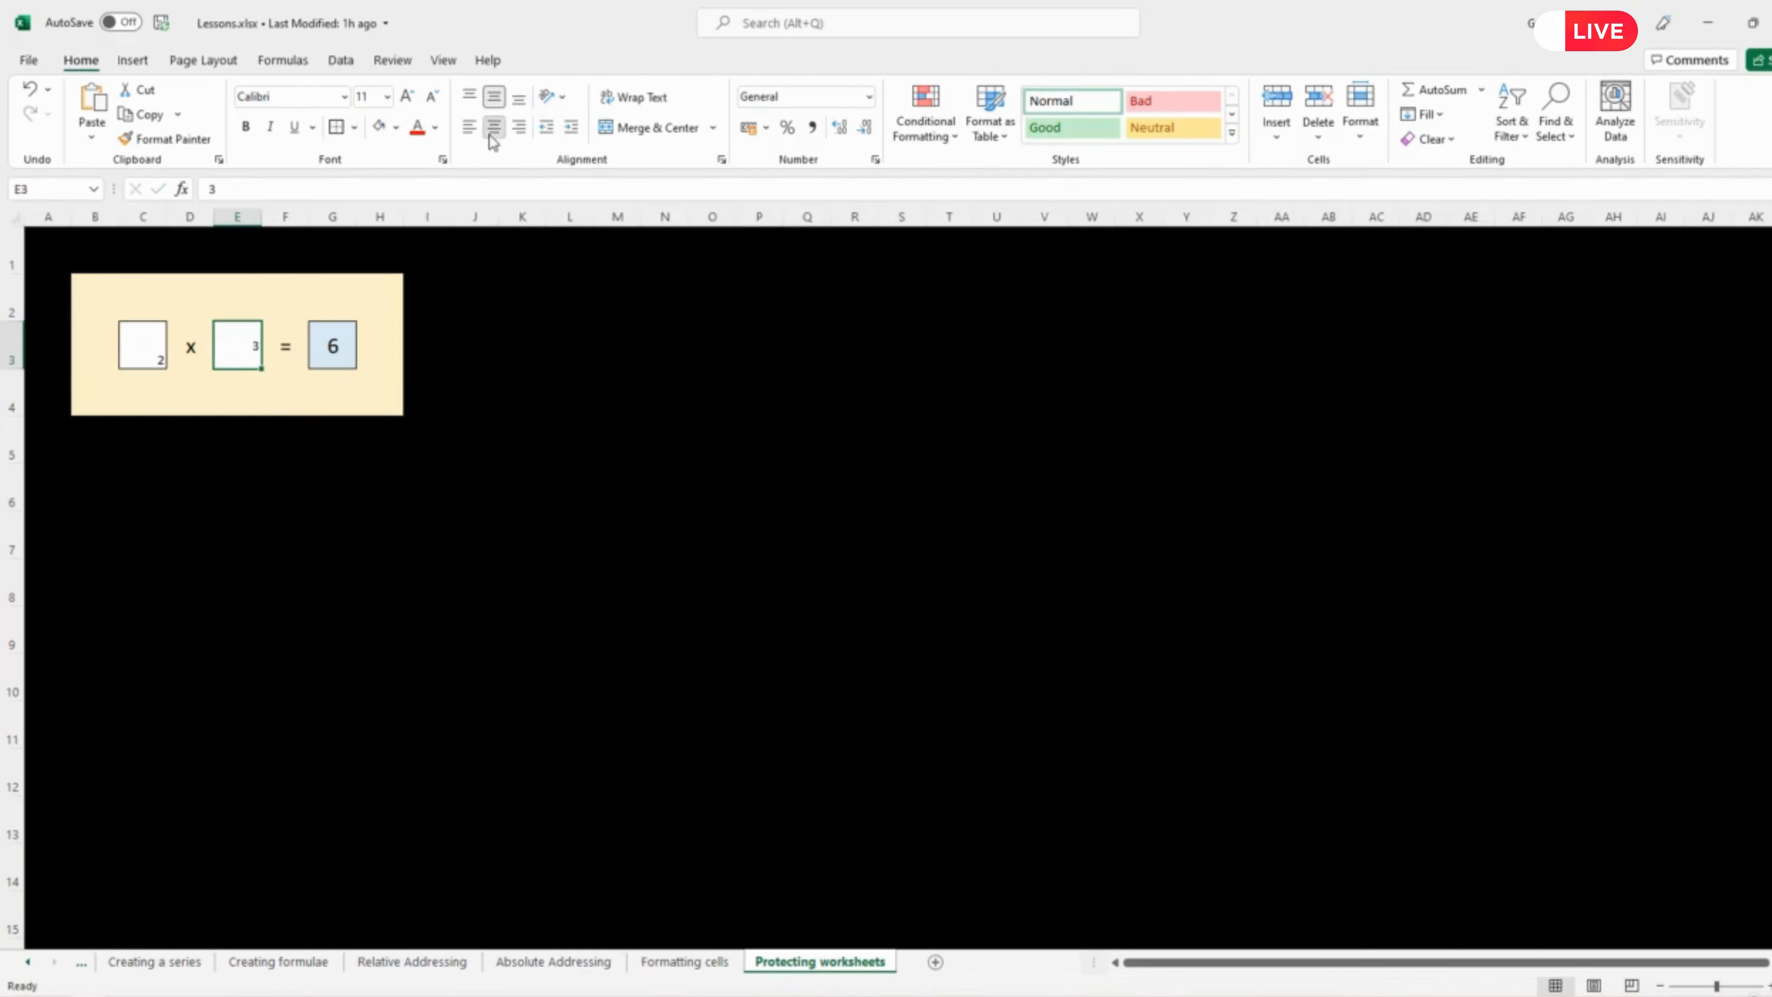
{"action": "left_click", "coordinate": [387, 97]}
{"action": "left_click", "coordinate": [372, 263]}
Center the number in cell C3 horizontally and vertically and set its font size to 18.
{"action": "left_click", "coordinate": [150, 349]}
{"action": "left_click", "coordinate": [494, 95]}
{"action": "left_click", "coordinate": [494, 127]}
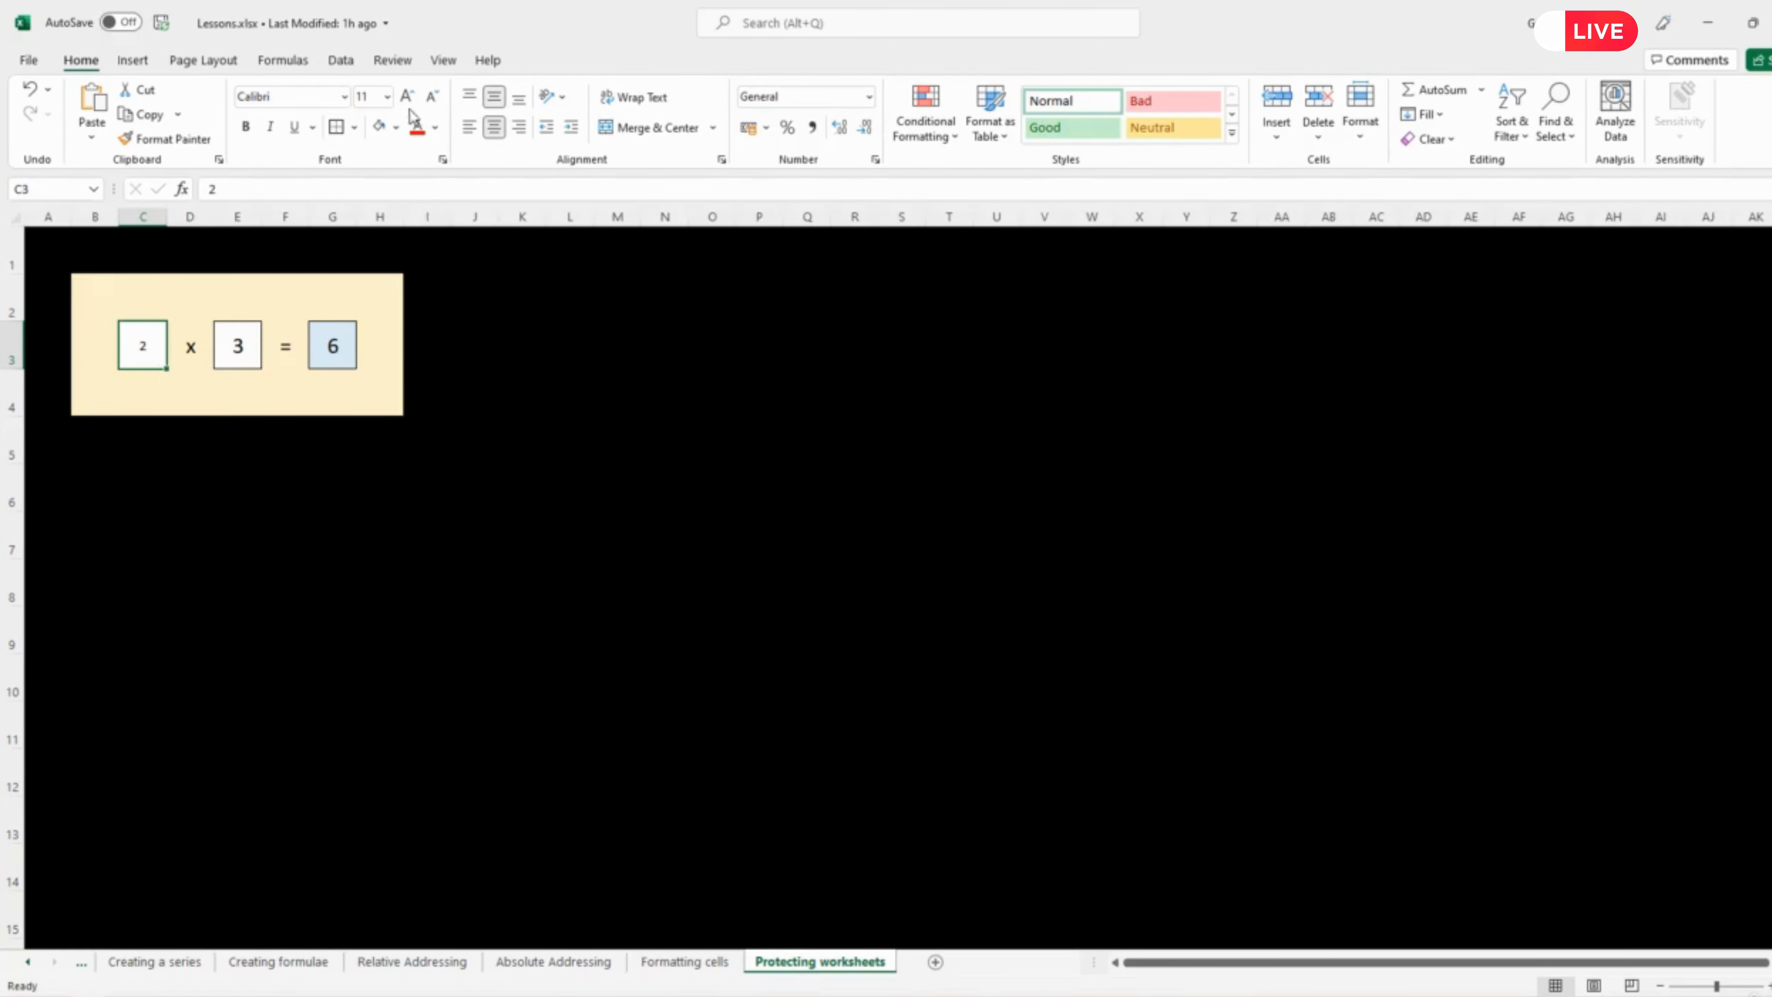
{"action": "left_click", "coordinate": [387, 96]}
{"action": "left_click", "coordinate": [371, 275]}
{"action": "left_click", "coordinate": [522, 441]}
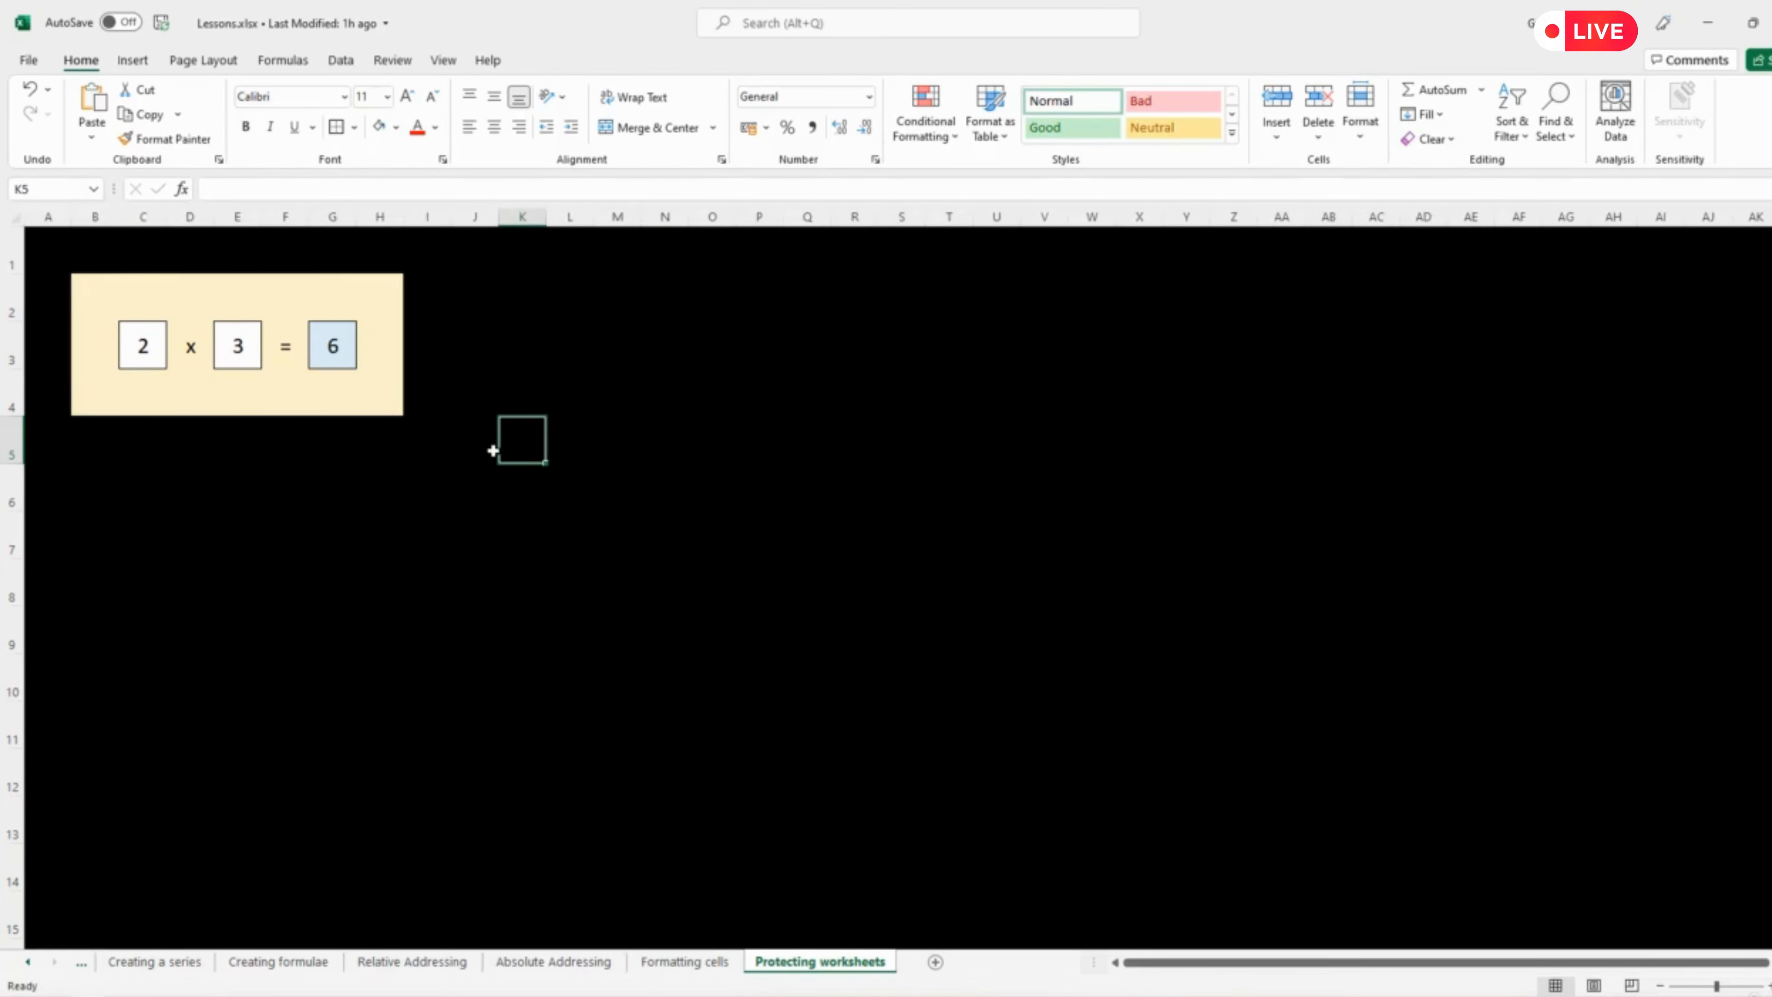
{"action": "left_click", "coordinate": [520, 364]}
{"action": "left_click", "coordinate": [696, 354]}
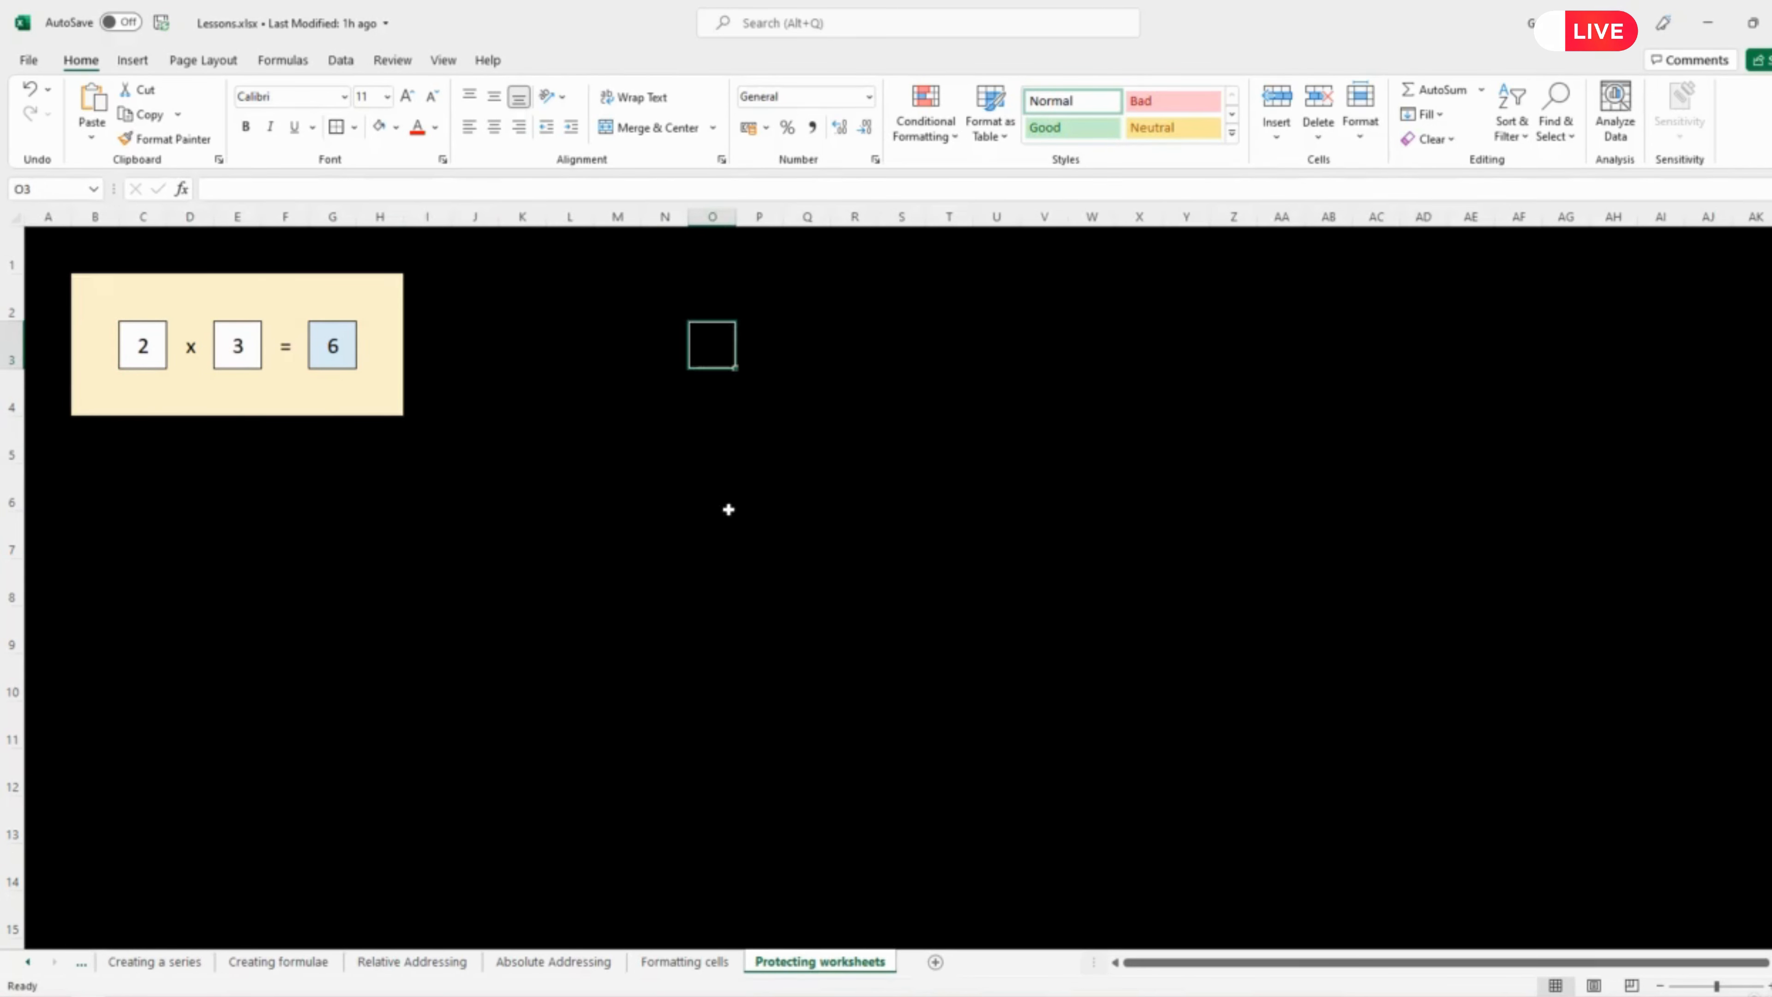
{"action": "left_click", "coordinate": [729, 510]}
{"action": "left_click", "coordinate": [344, 491]}
{"action": "left_click", "coordinate": [284, 392]}
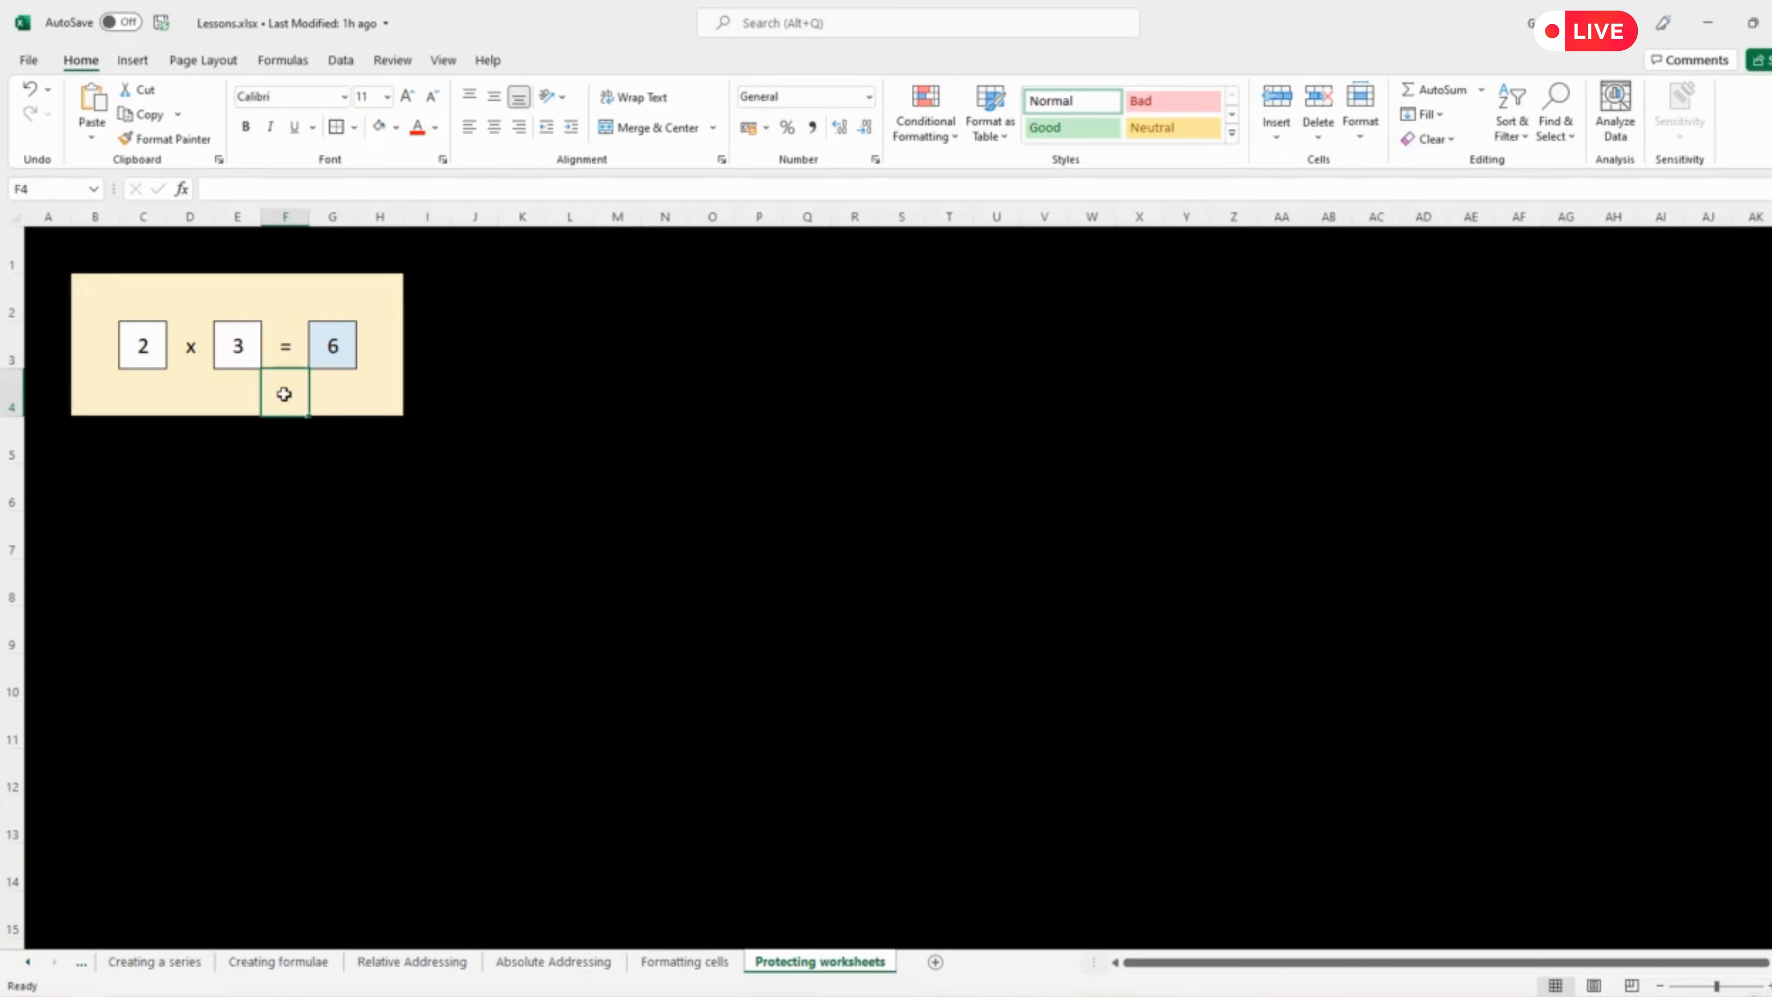
{"action": "left_click", "coordinate": [234, 346]}
{"action": "left_click", "coordinate": [150, 346]}
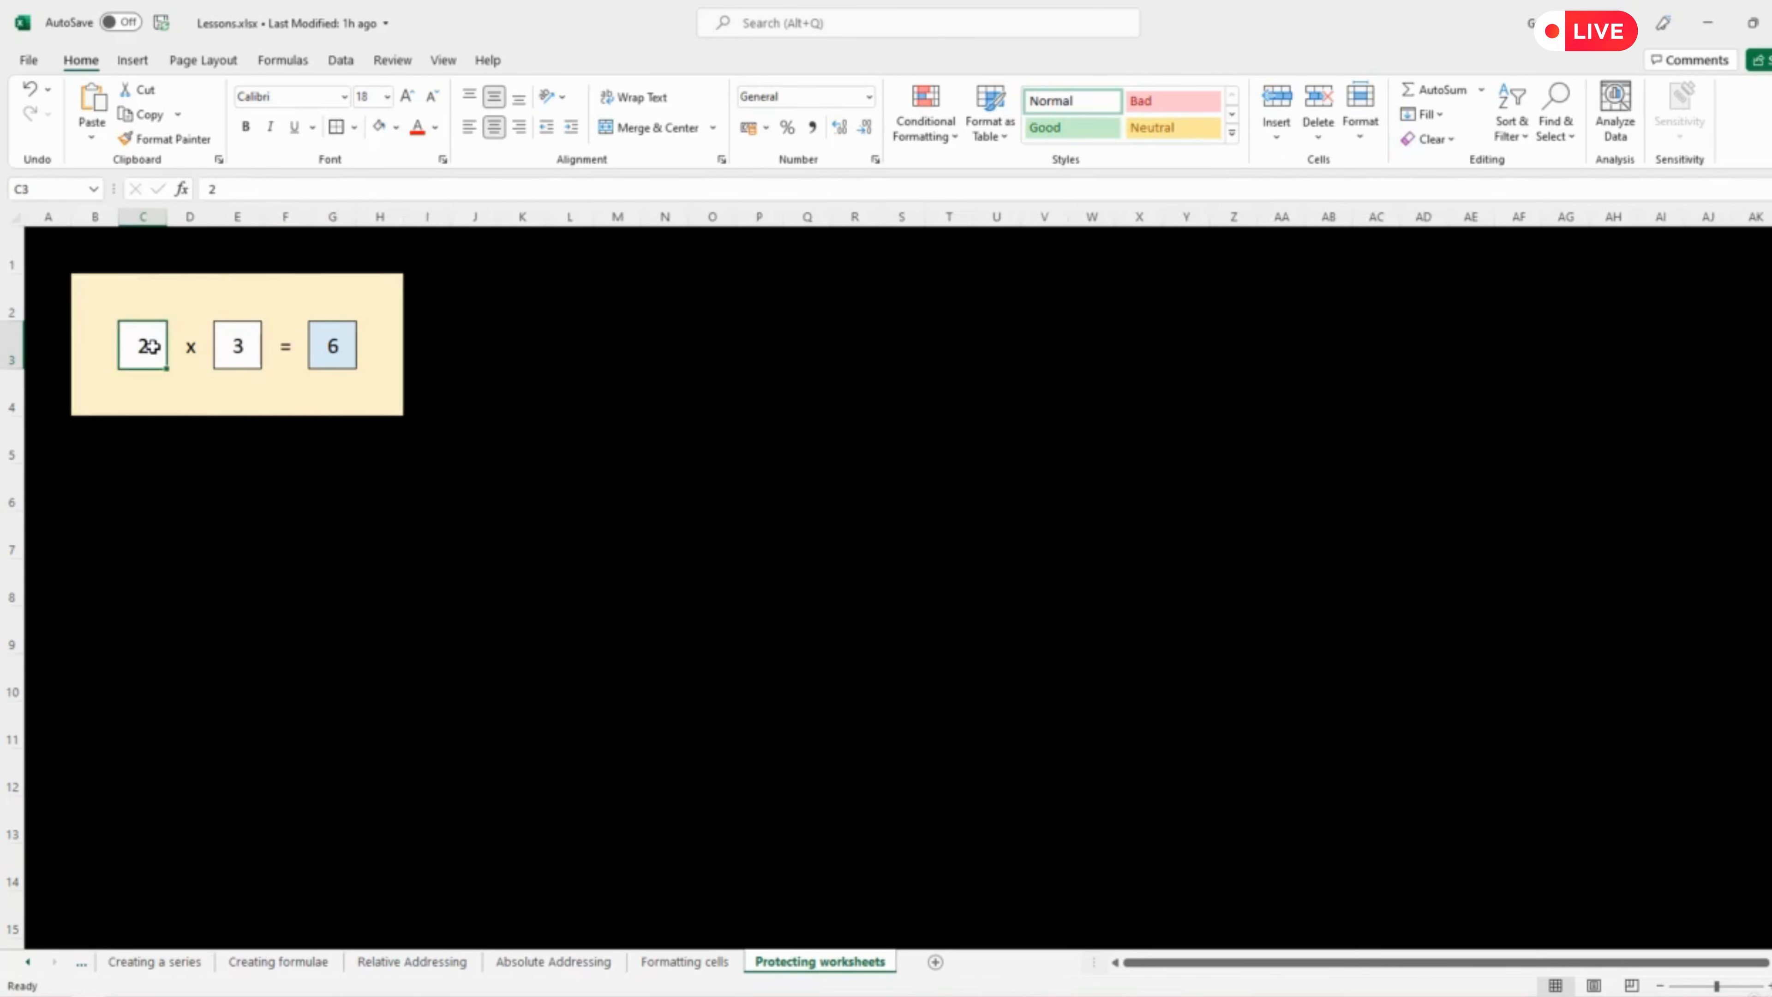
{"action": "left_click", "coordinate": [335, 355]}
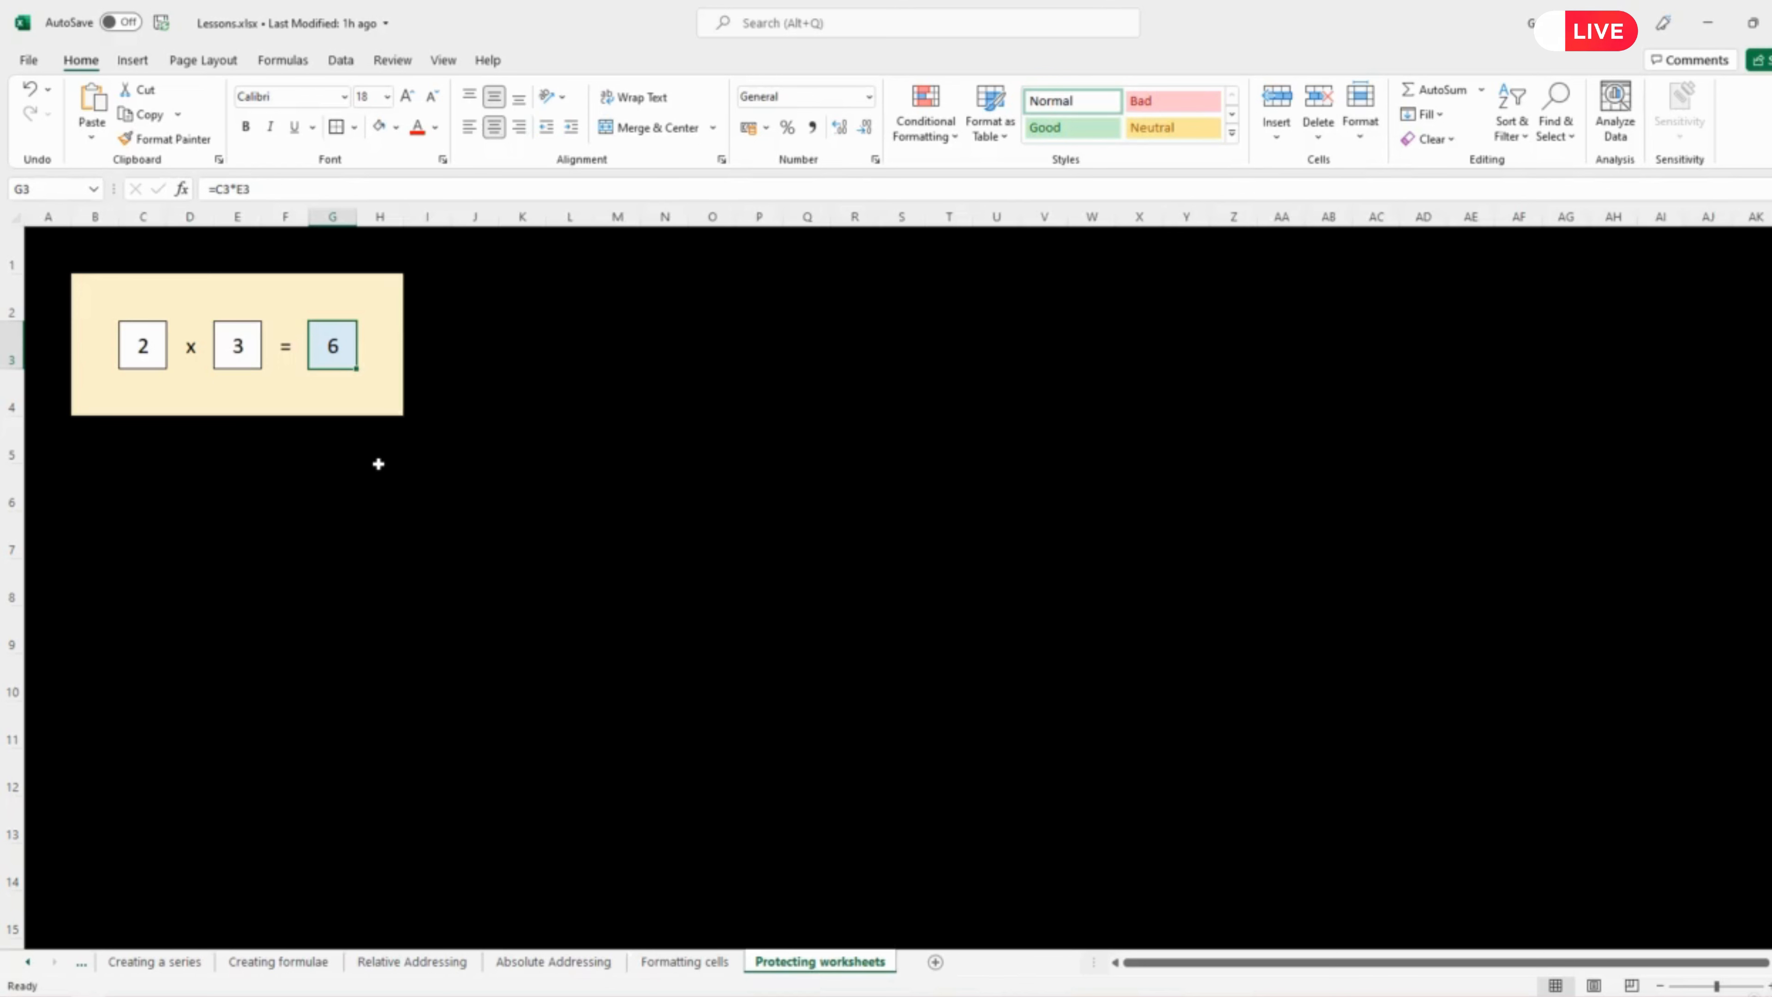
{"action": "left_click", "coordinate": [142, 346]}
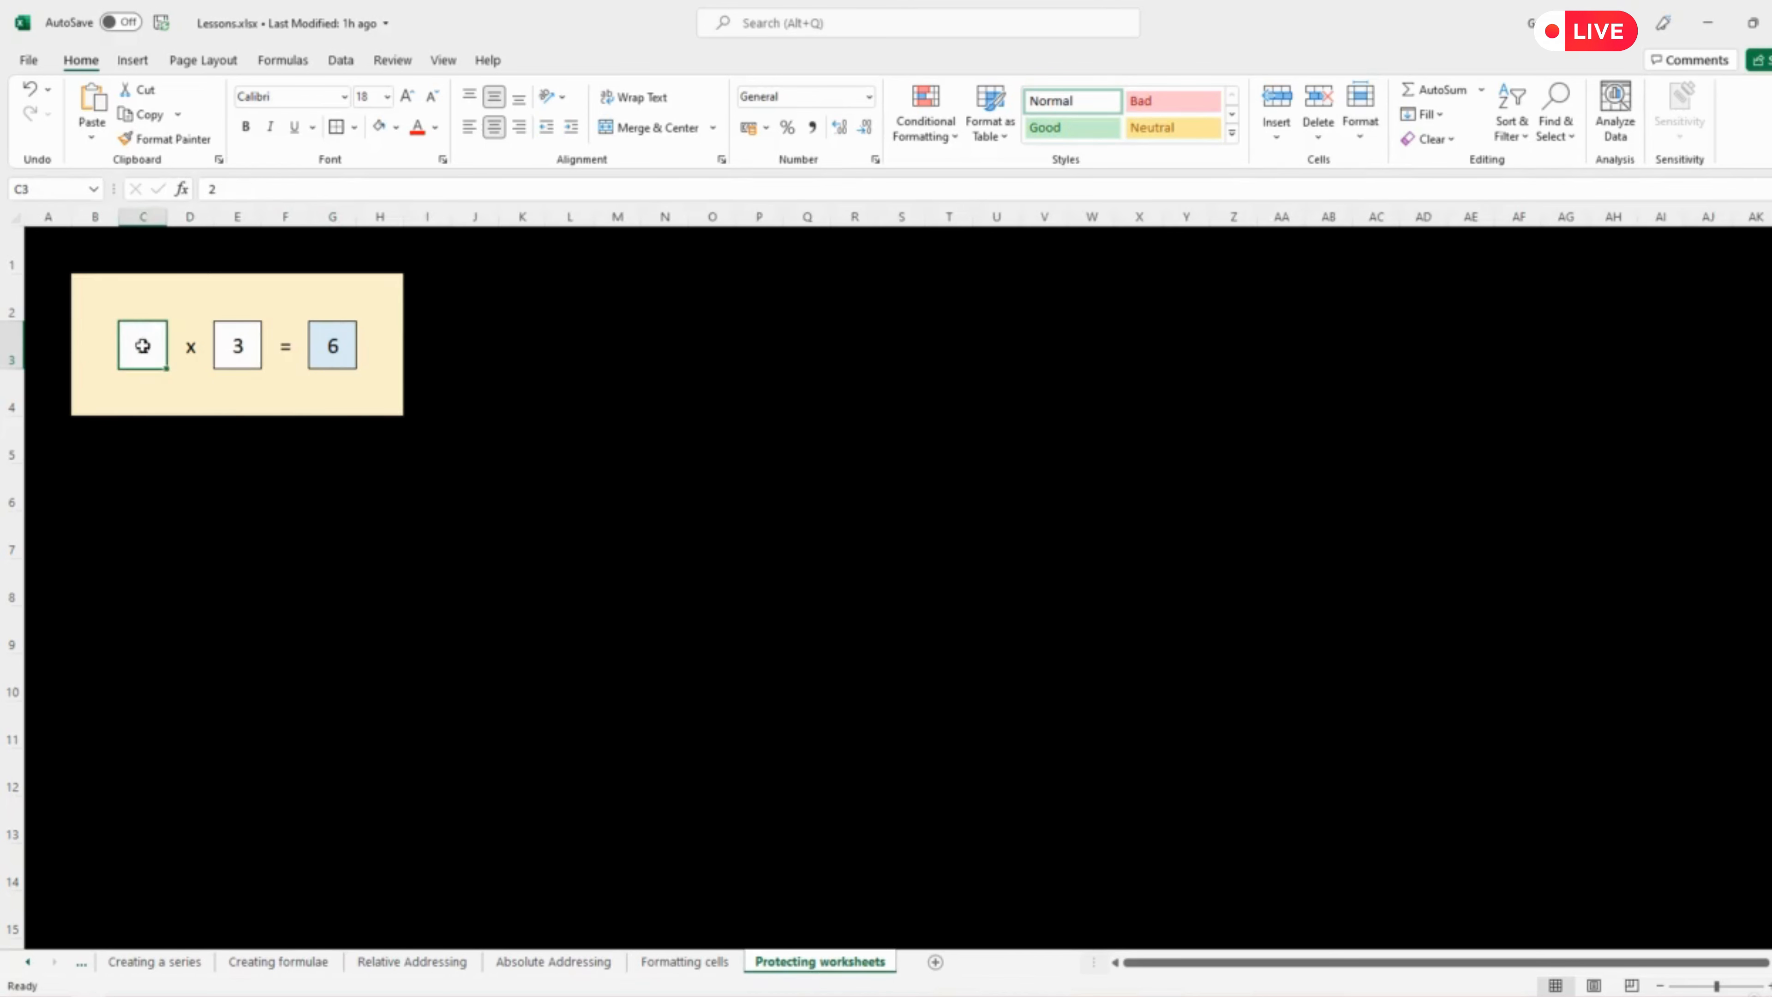
{"action": "left_click", "coordinate": [238, 347]}
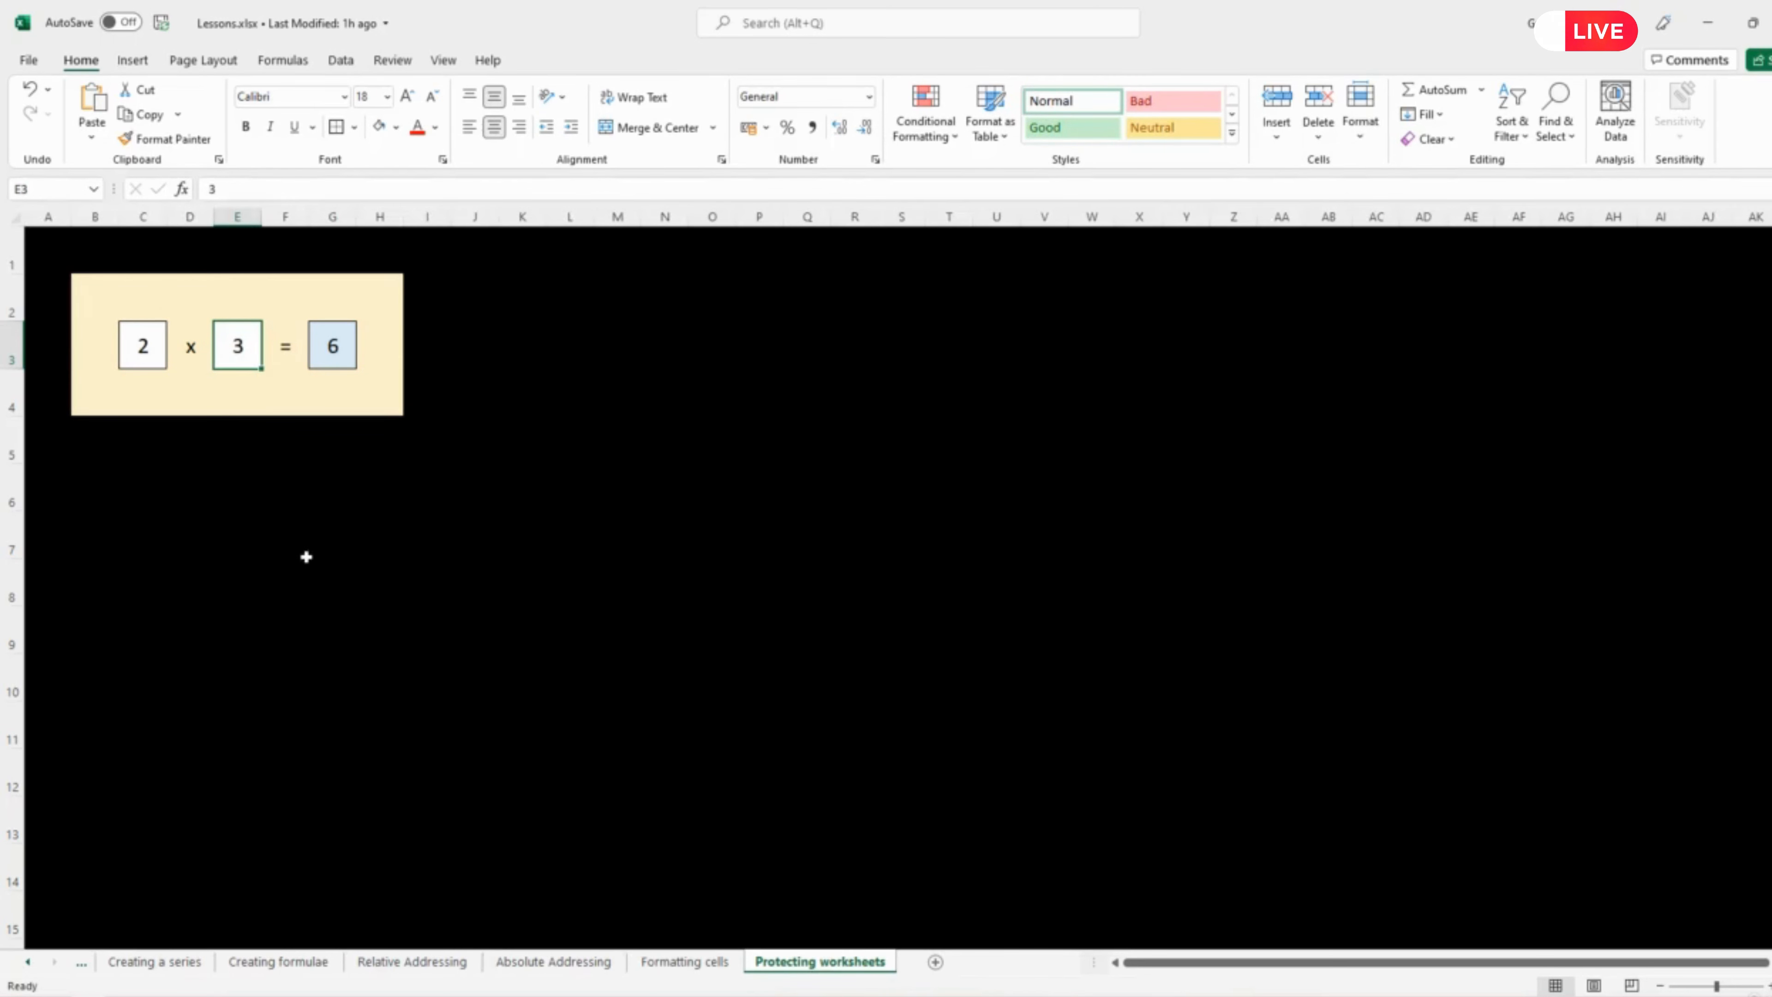
Turn off the Locked protection setting for cell C3 in its cell format settings.
{"action": "left_click", "coordinate": [145, 346]}
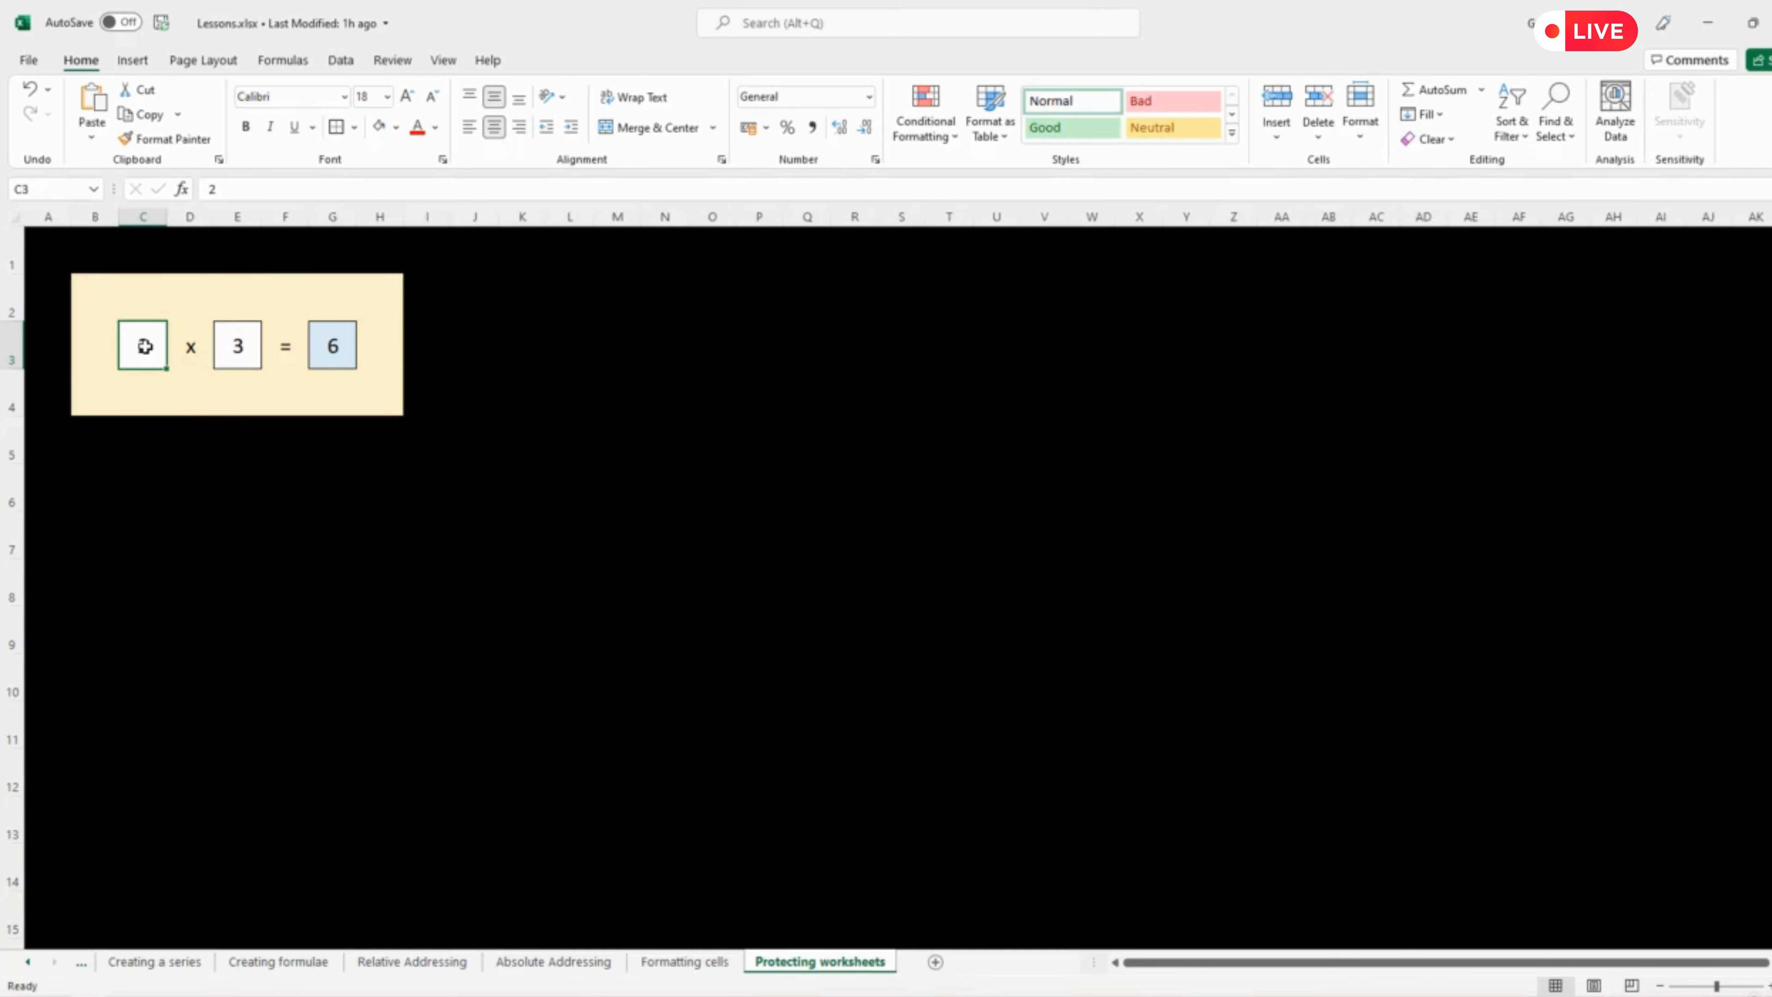
{"action": "right_click", "coordinate": [144, 346]}
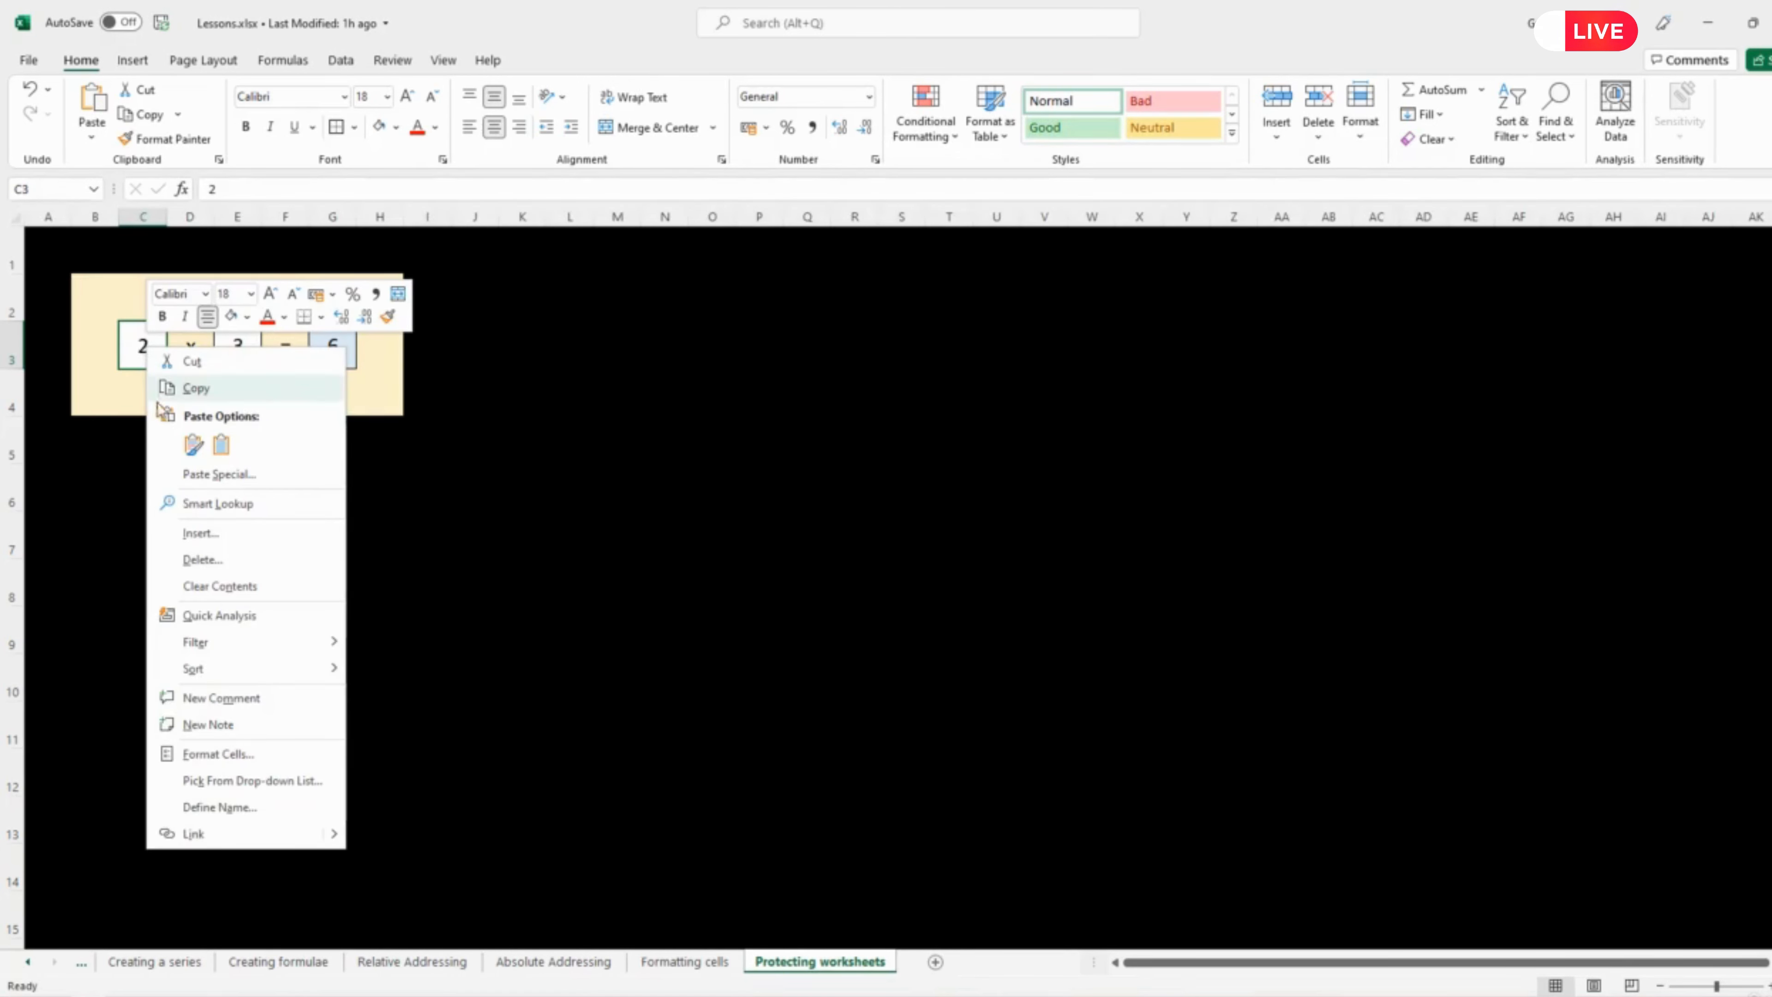
{"action": "left_click", "coordinate": [222, 754]}
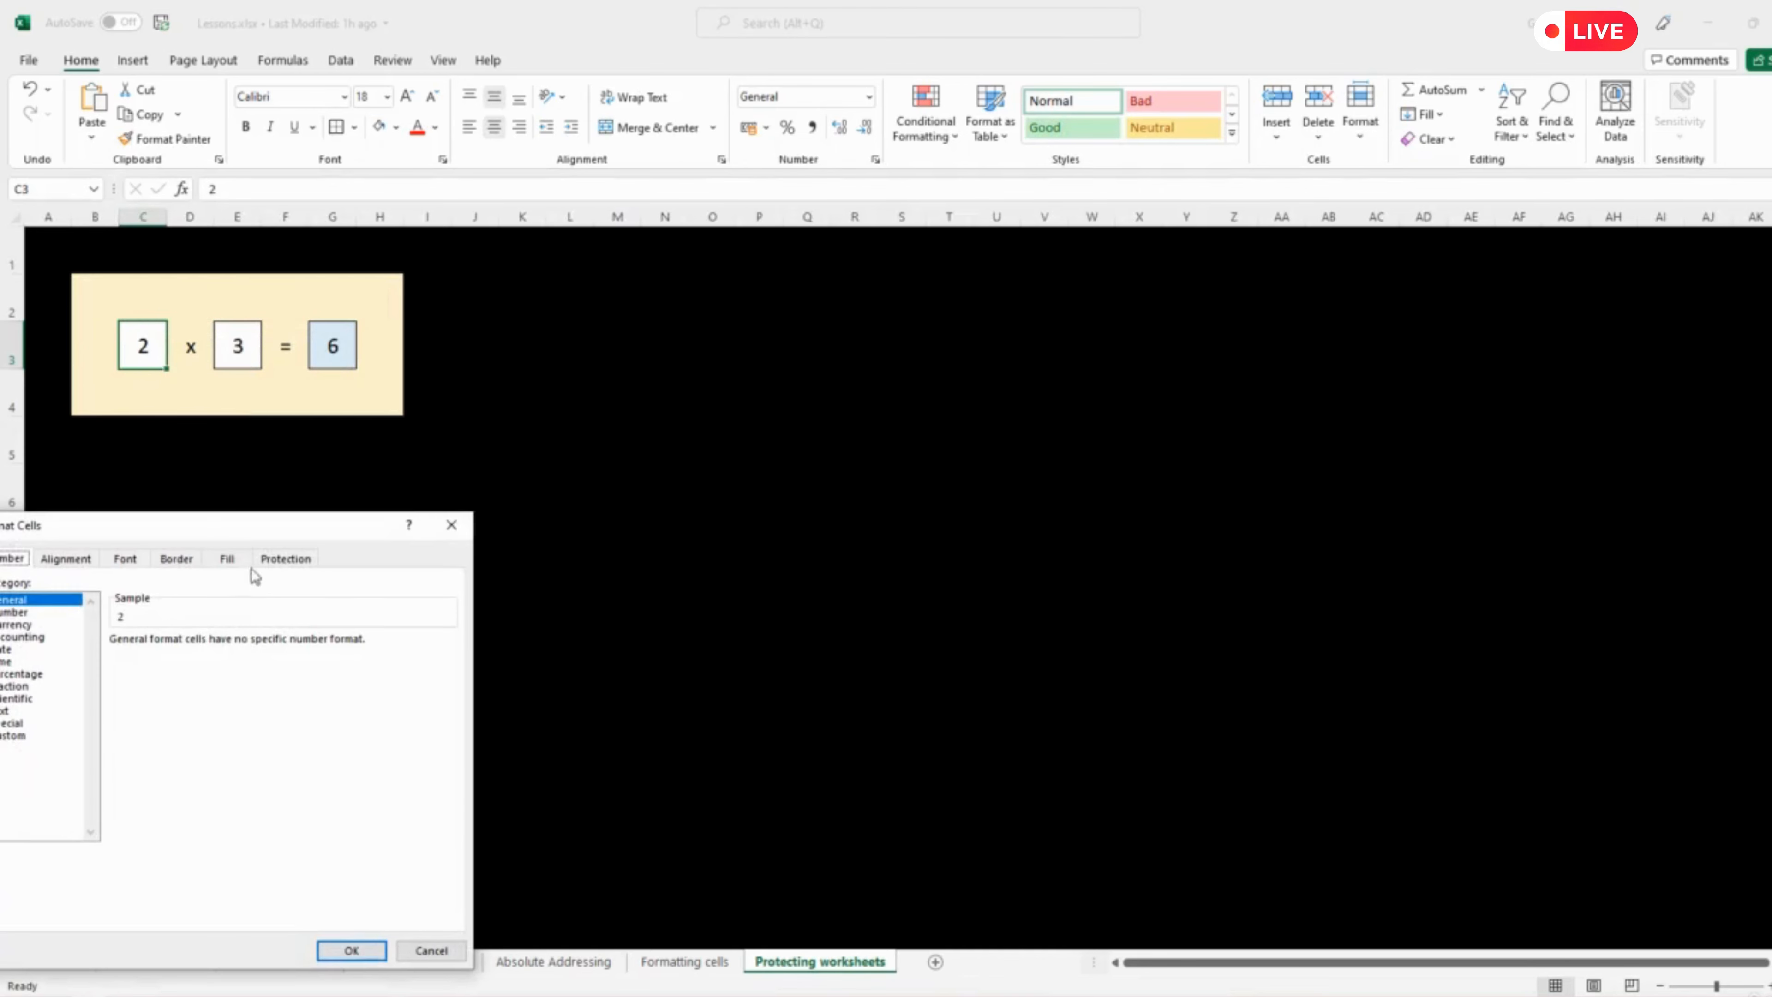
{"action": "left_click_drag", "start_coordinate": [196, 519], "coordinate": [678, 406]}
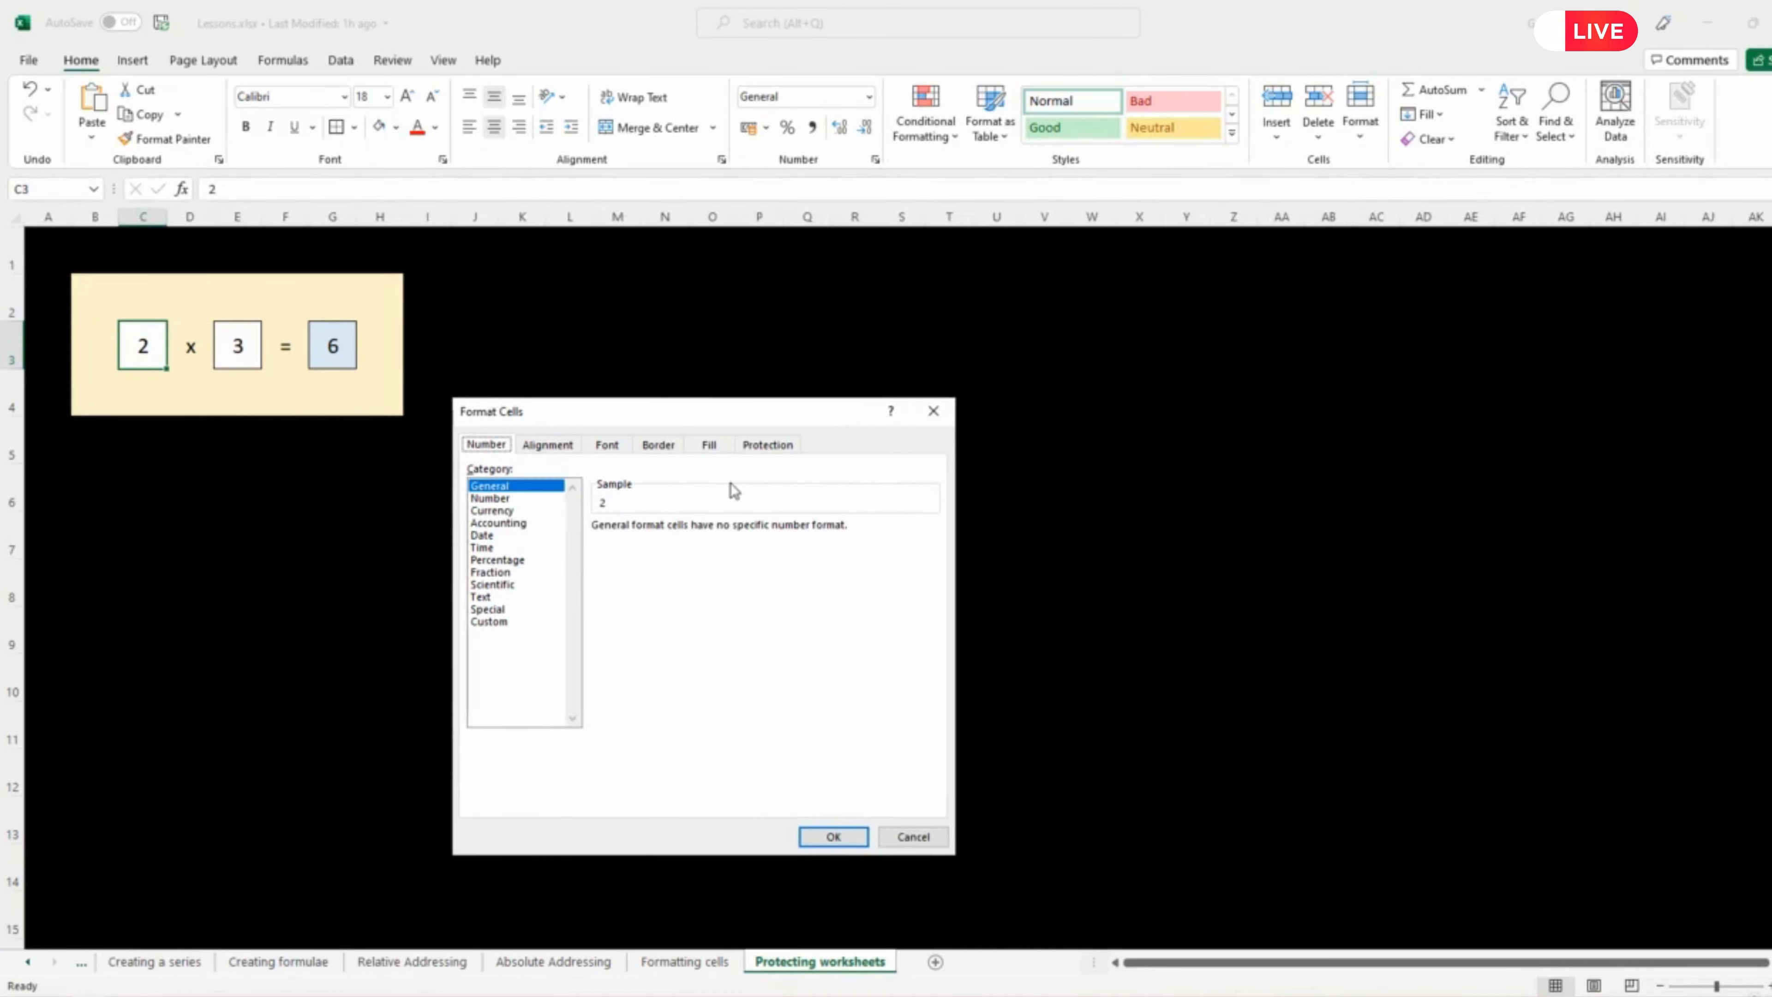
{"action": "left_click", "coordinate": [562, 455]}
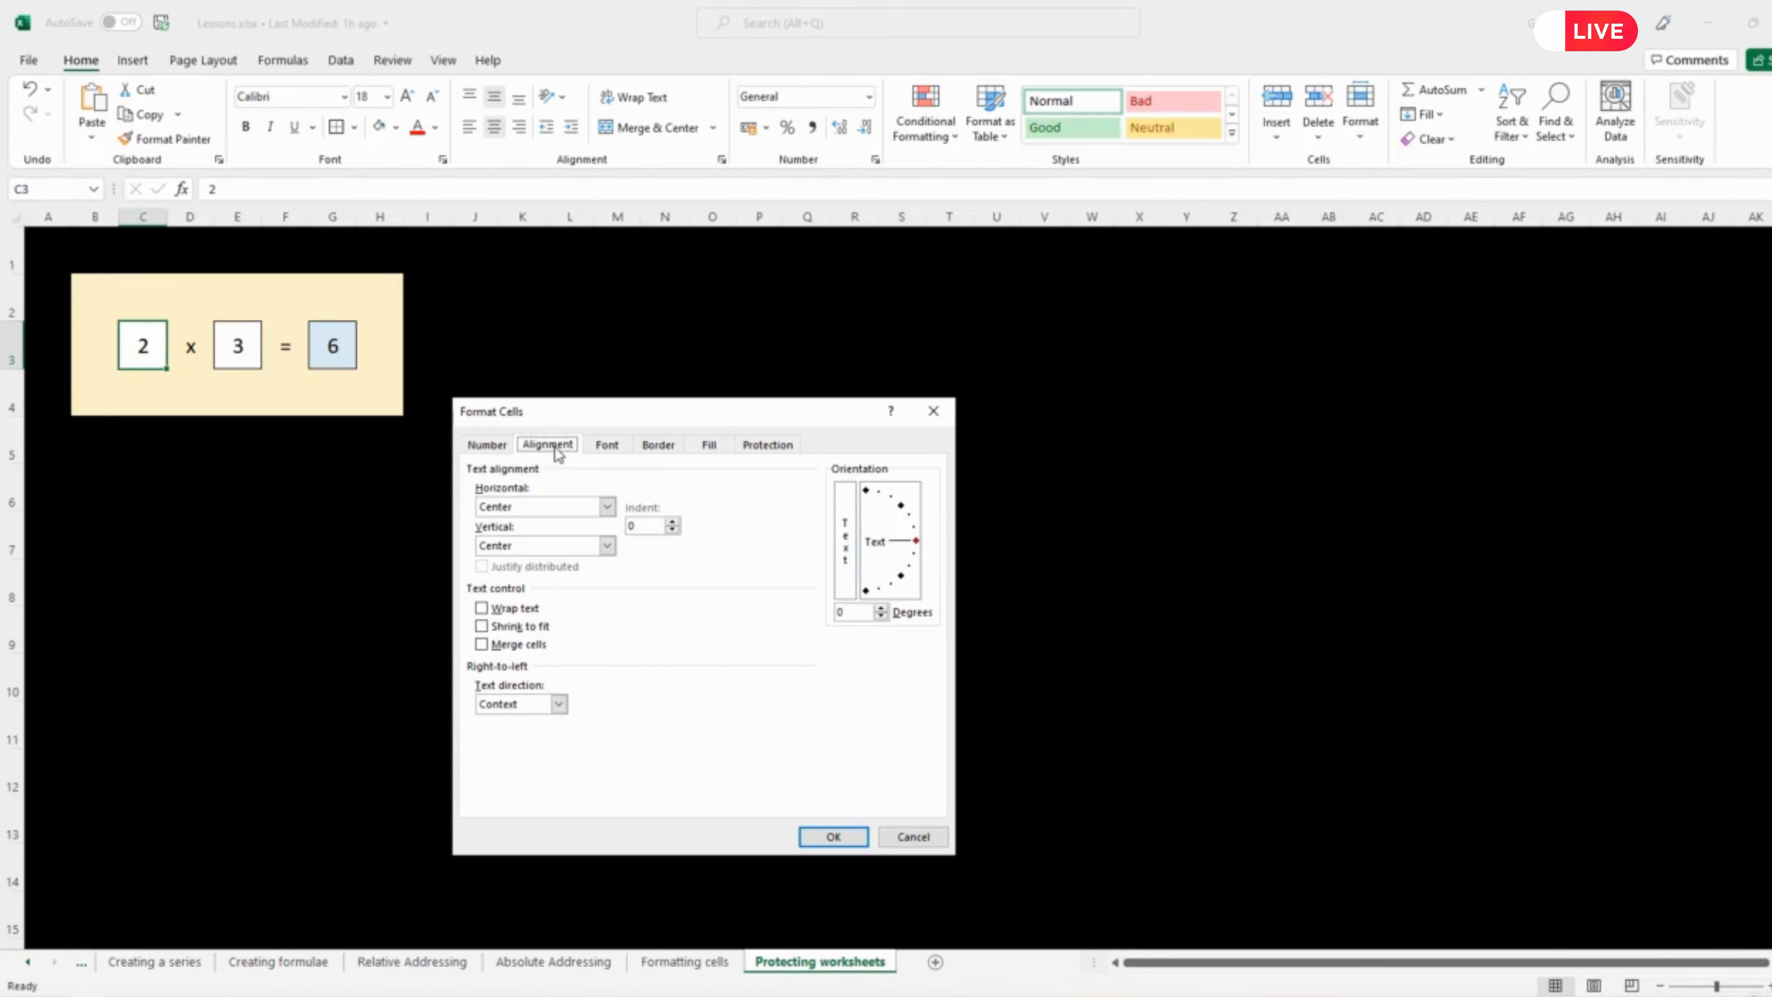
{"action": "left_click", "coordinate": [611, 454]}
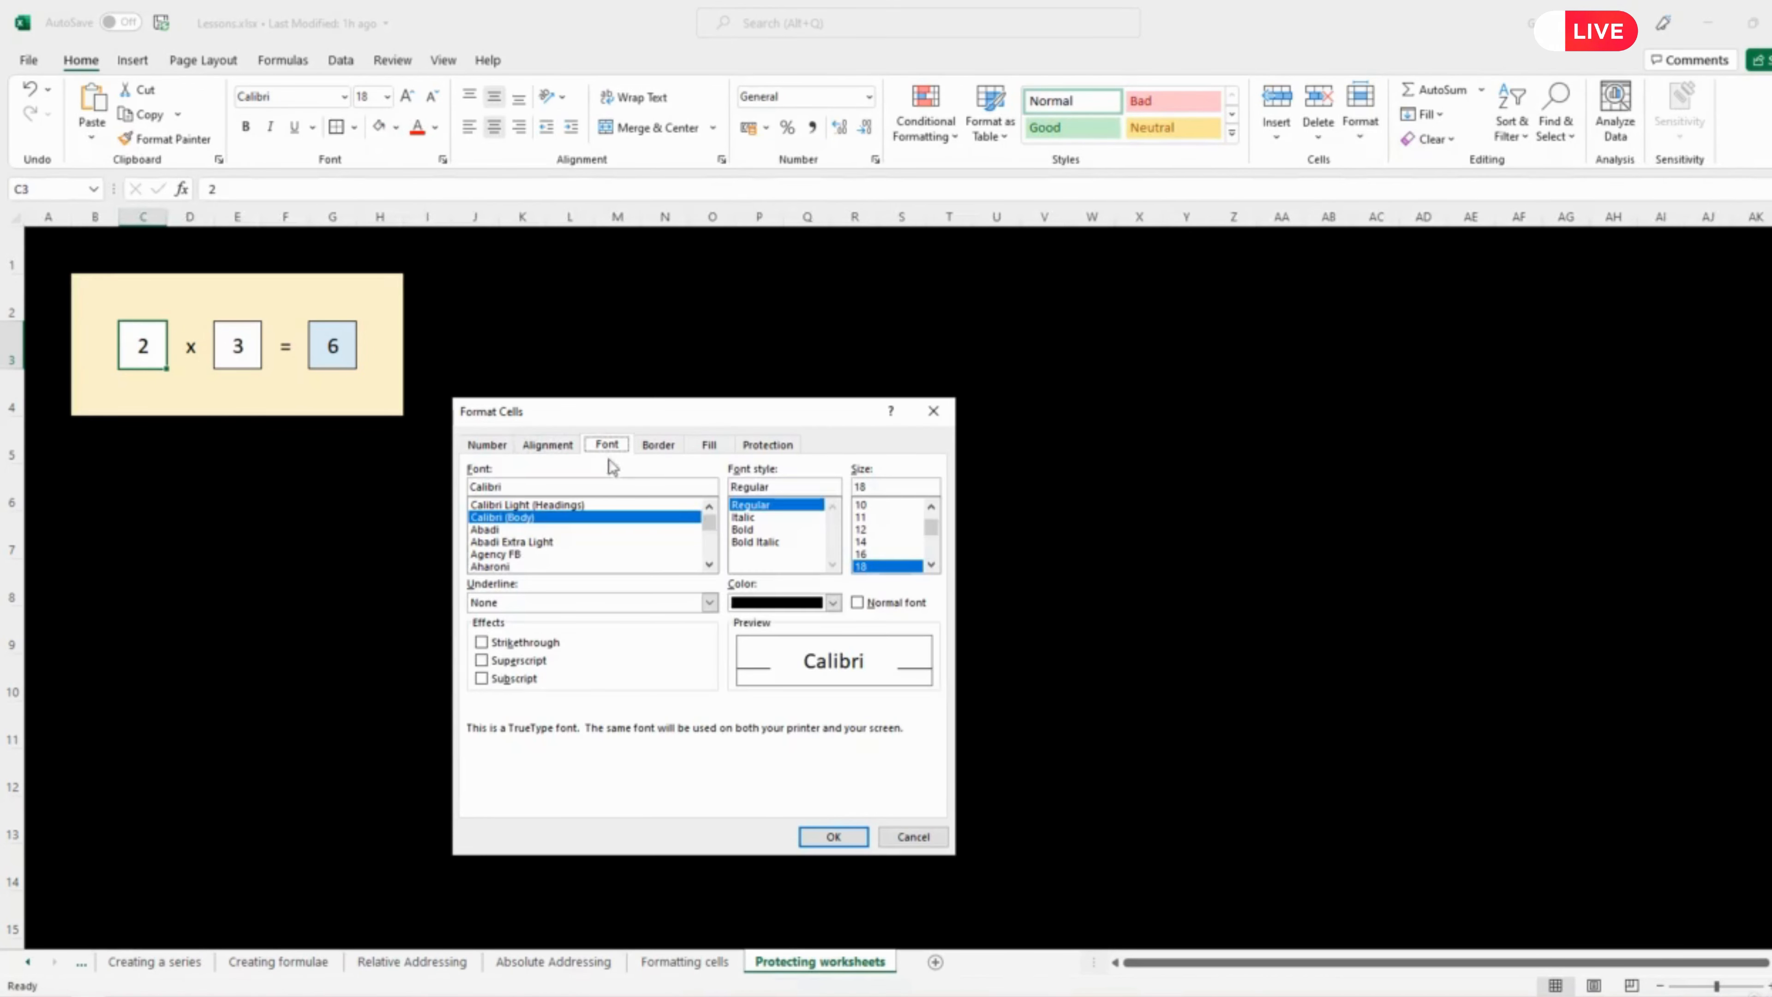
{"action": "left_click", "coordinate": [661, 446]}
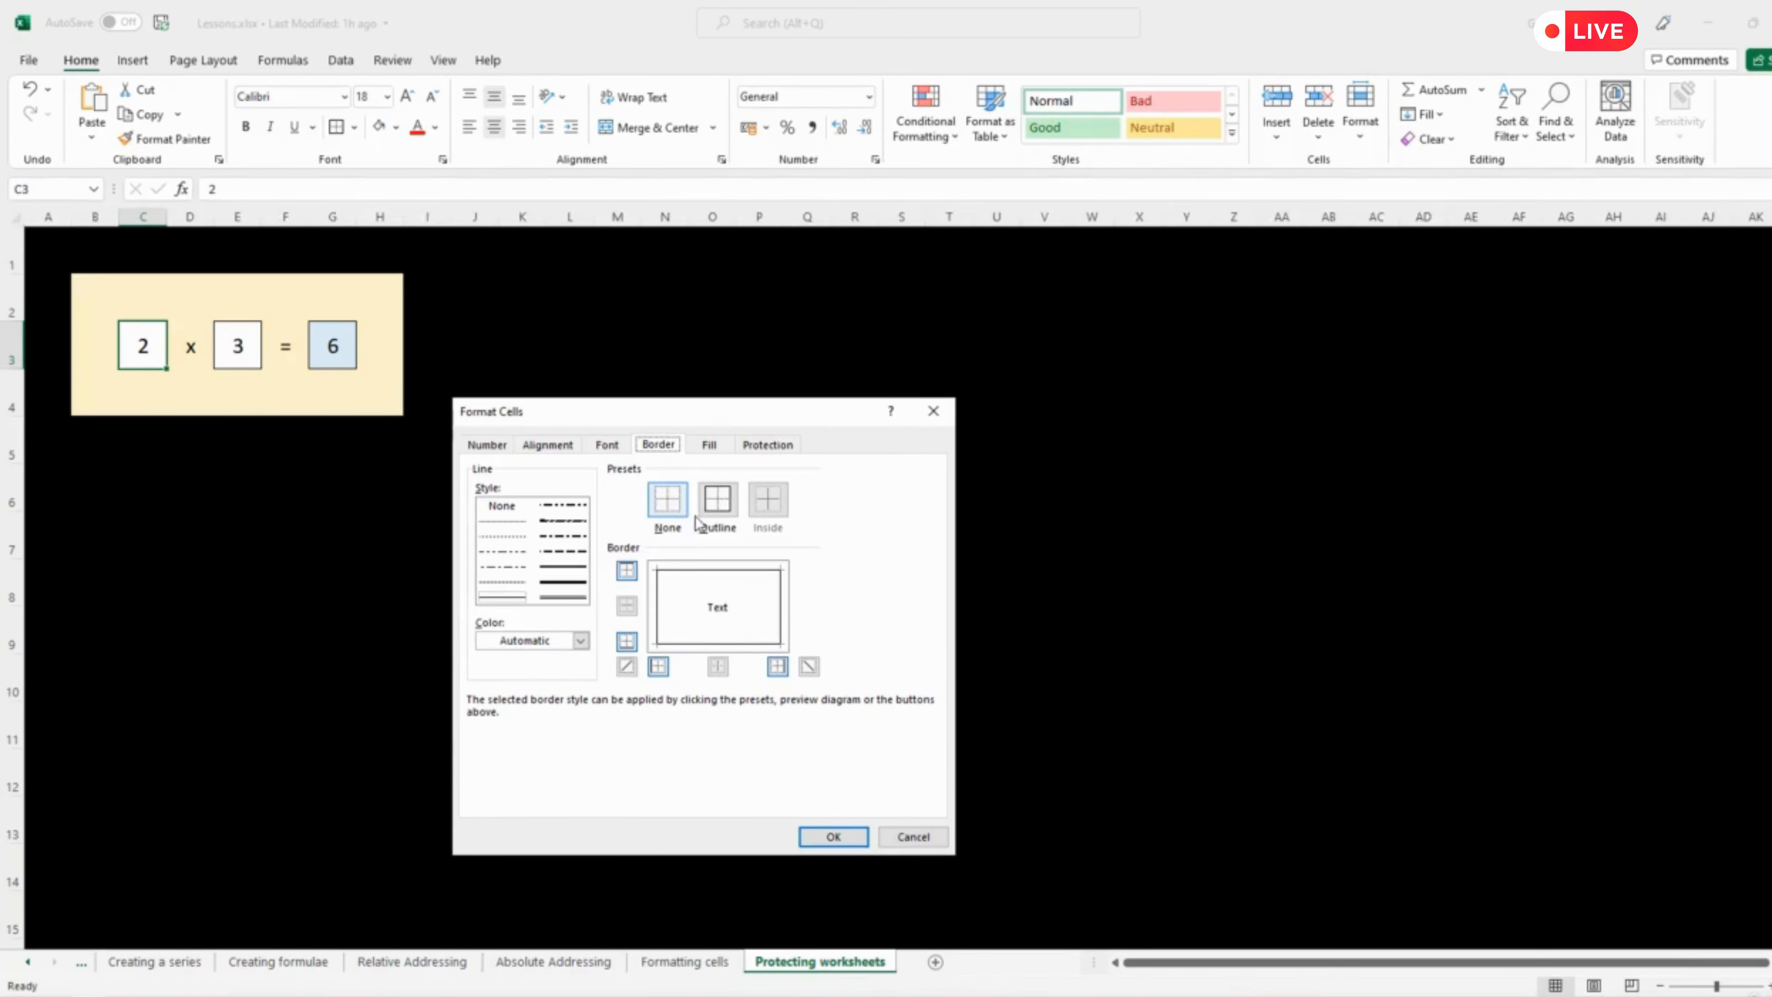
{"action": "left_click", "coordinate": [710, 447]}
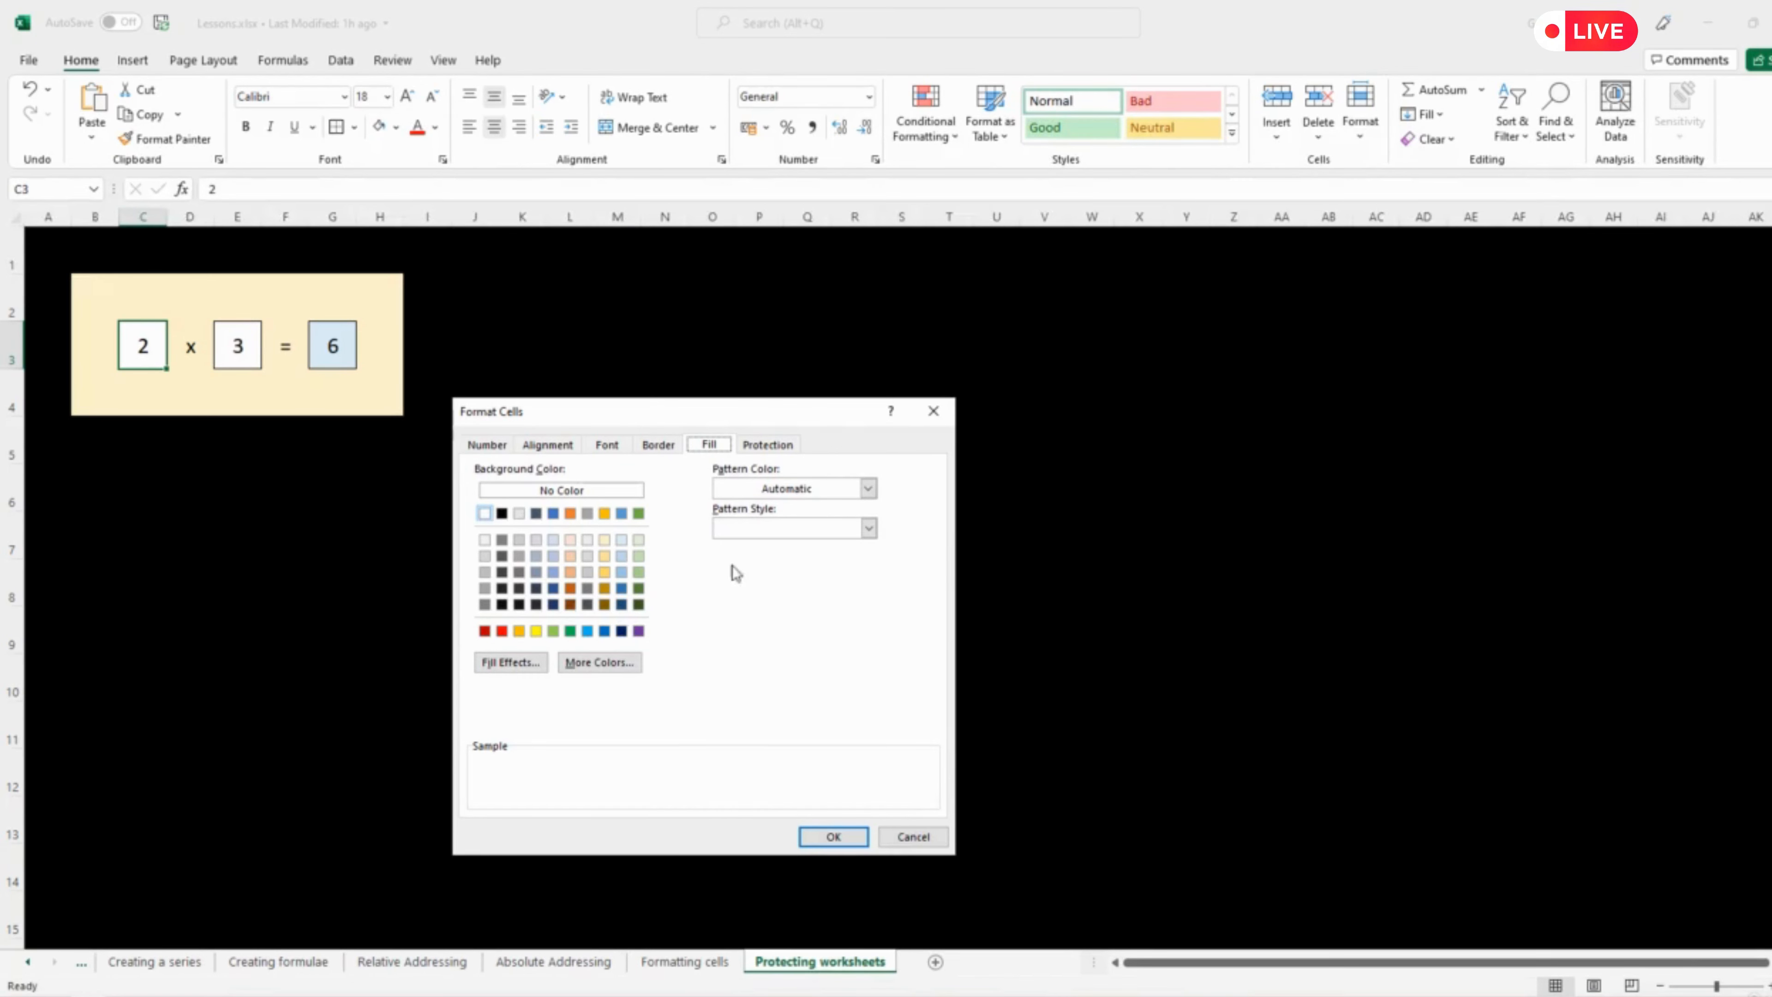
{"action": "left_click", "coordinate": [758, 448]}
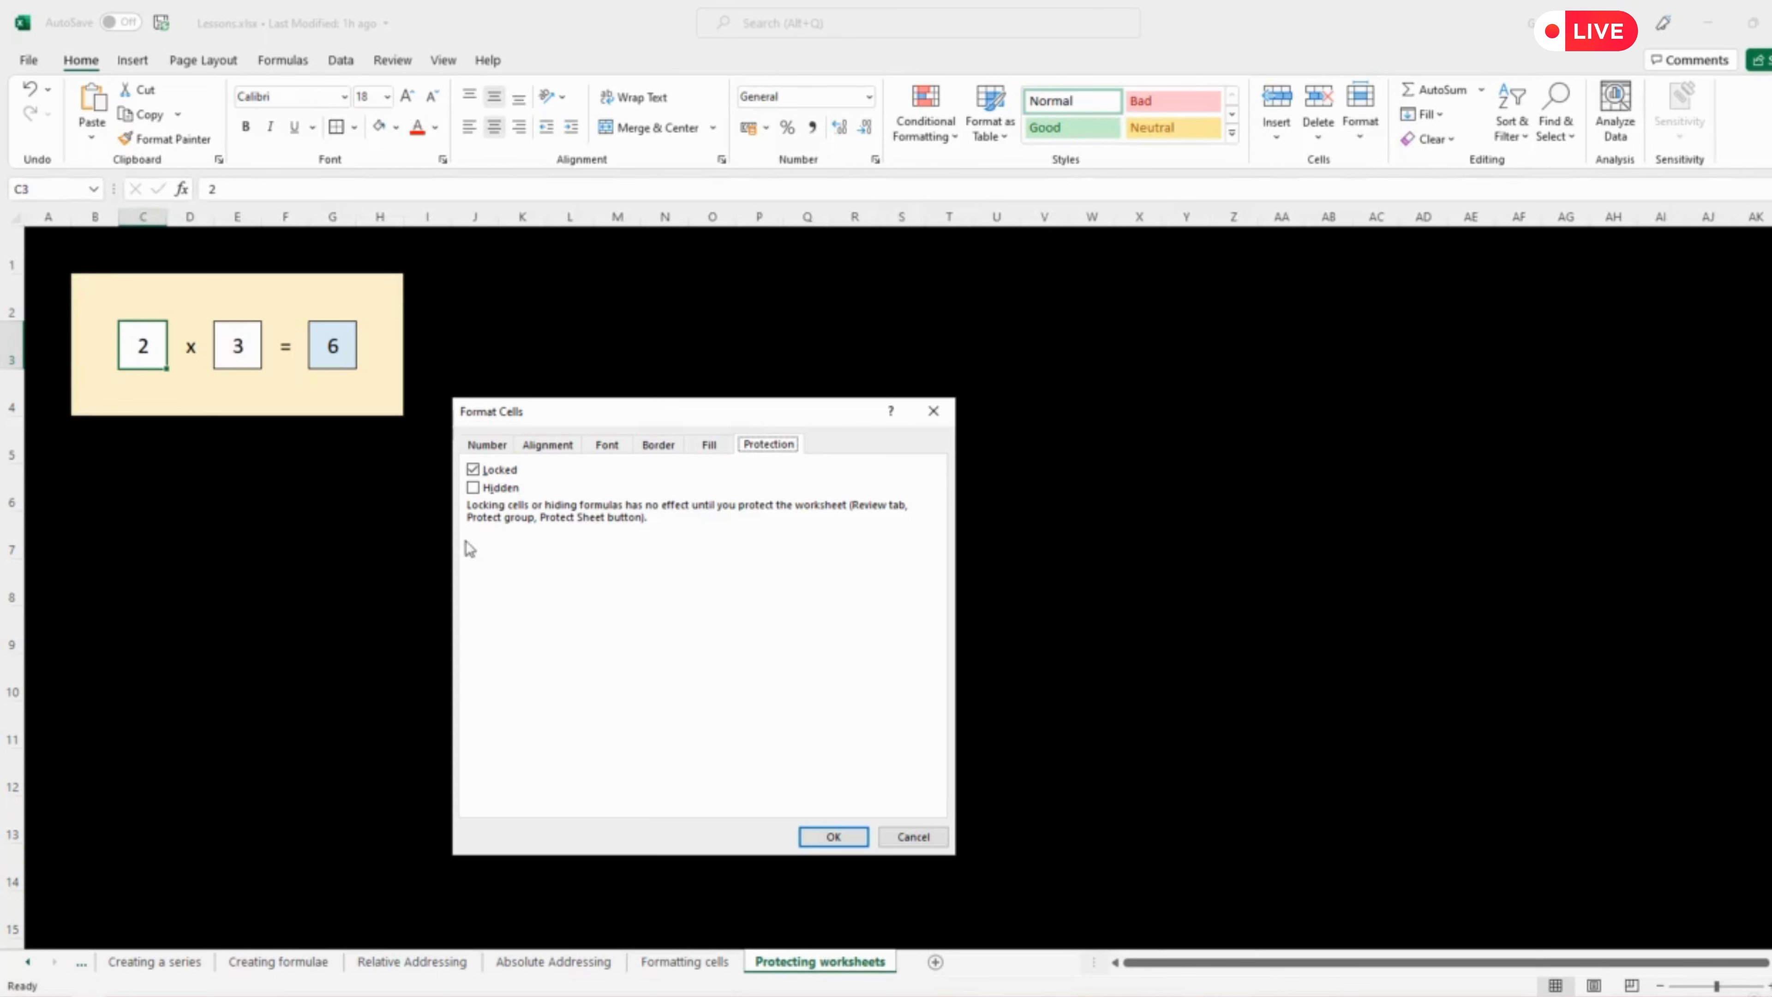
{"action": "left_click", "coordinate": [474, 470]}
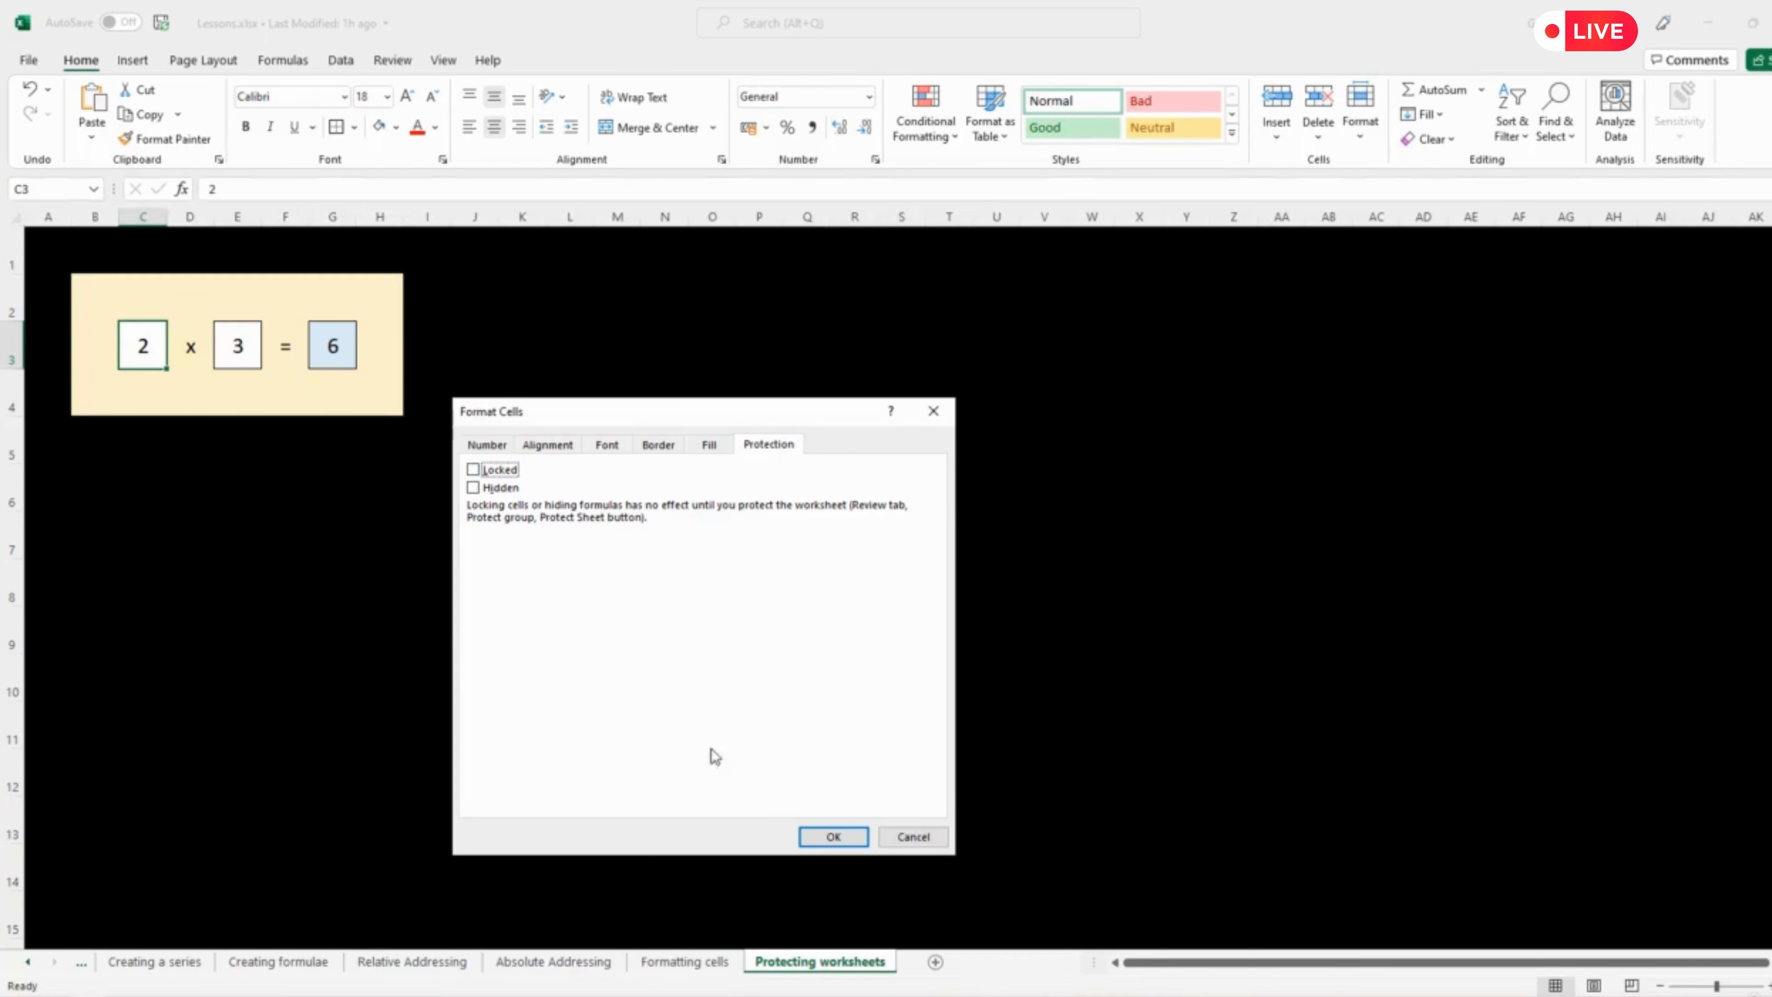
{"action": "left_click", "coordinate": [833, 836]}
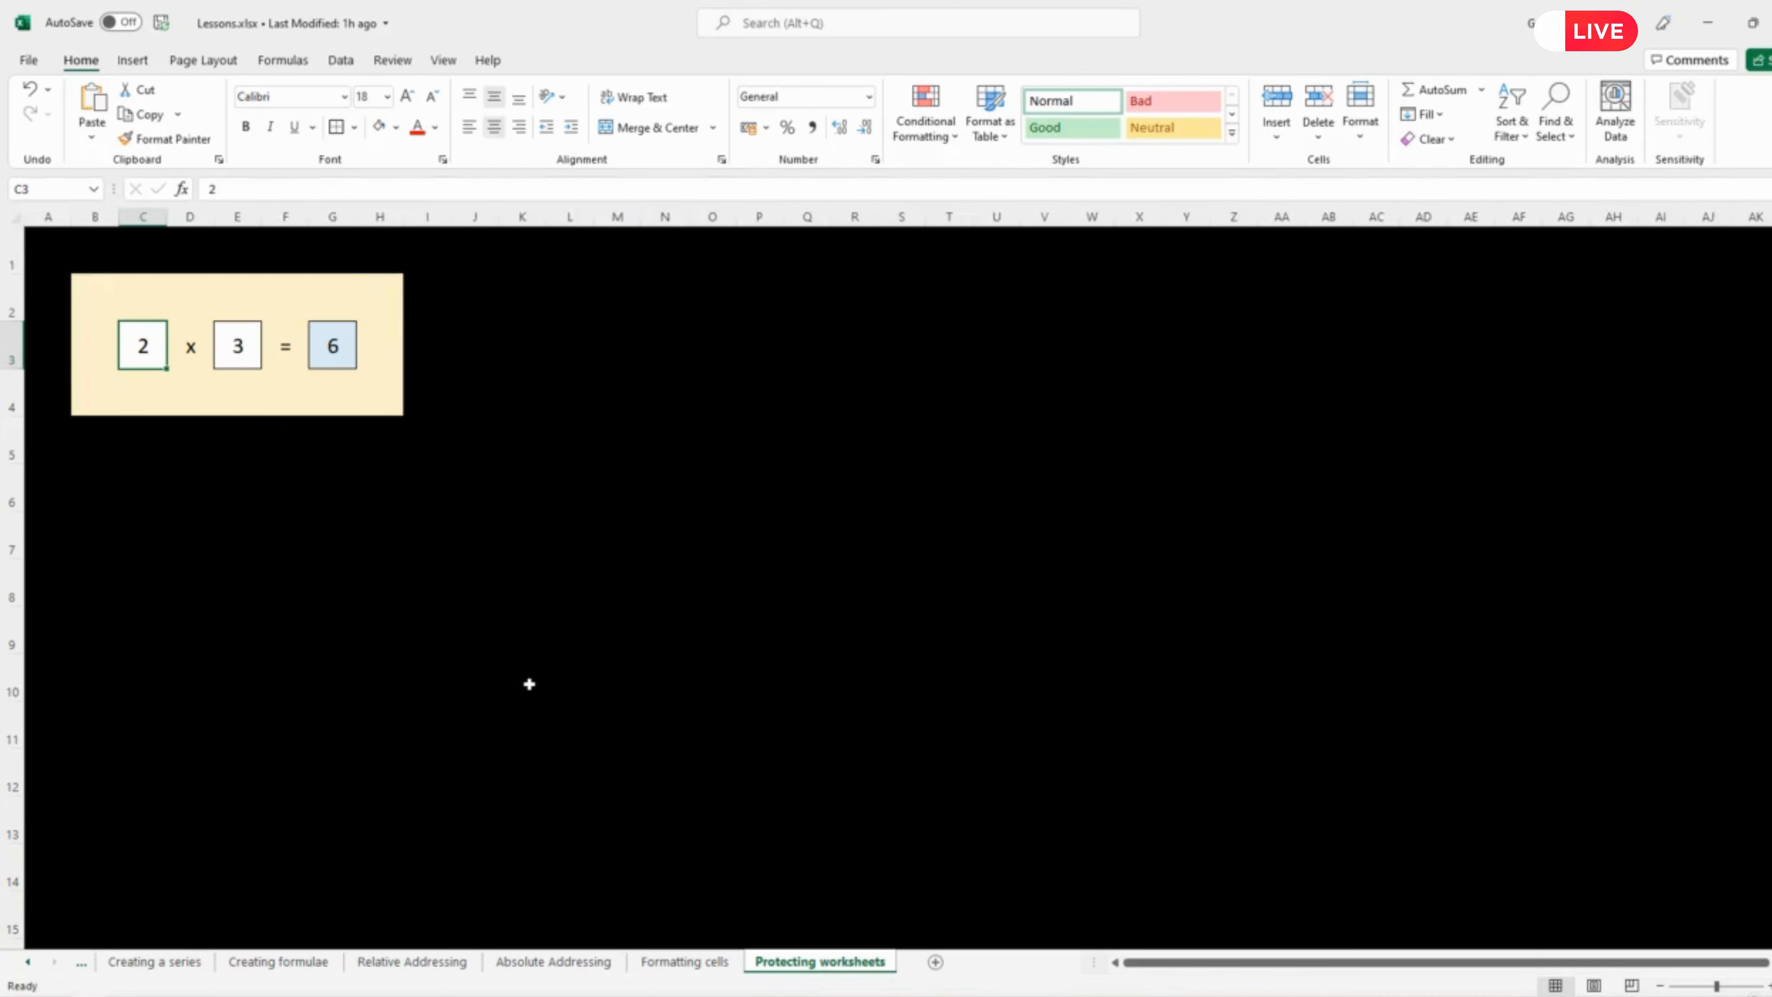
Turn off the Locked protection setting for cell E3 in its cell format settings.
{"action": "left_click", "coordinate": [235, 345]}
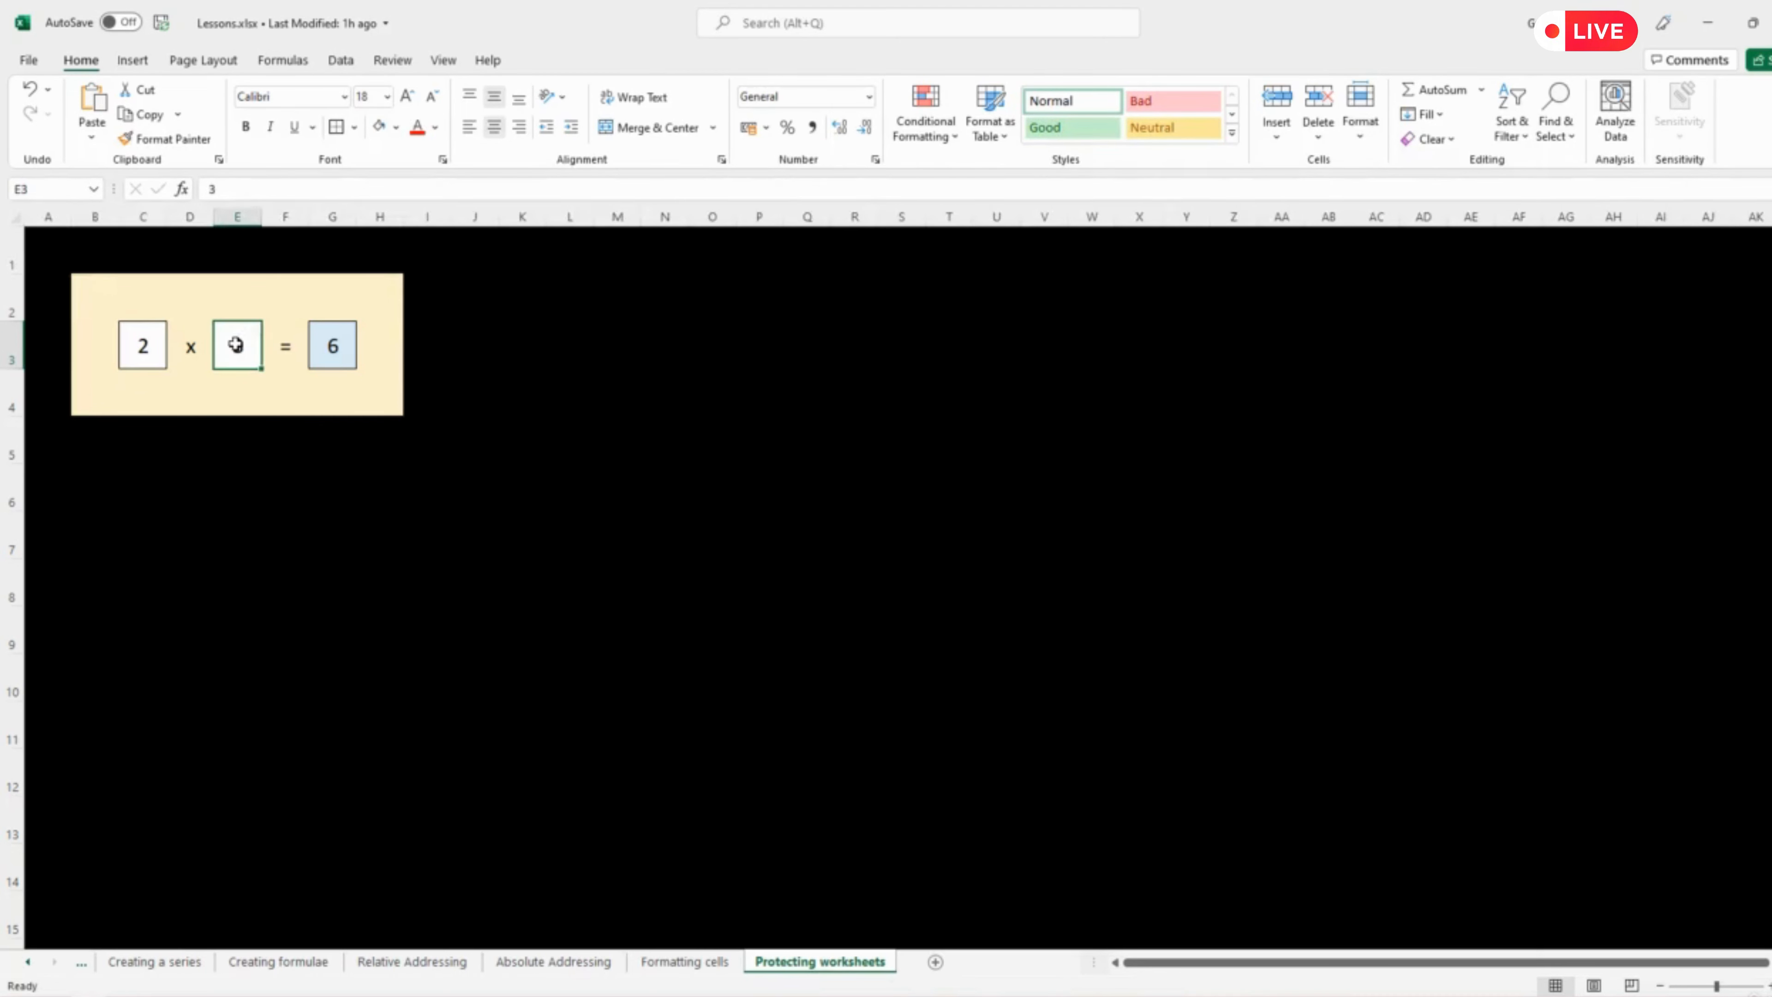
{"action": "right_click", "coordinate": [236, 345]}
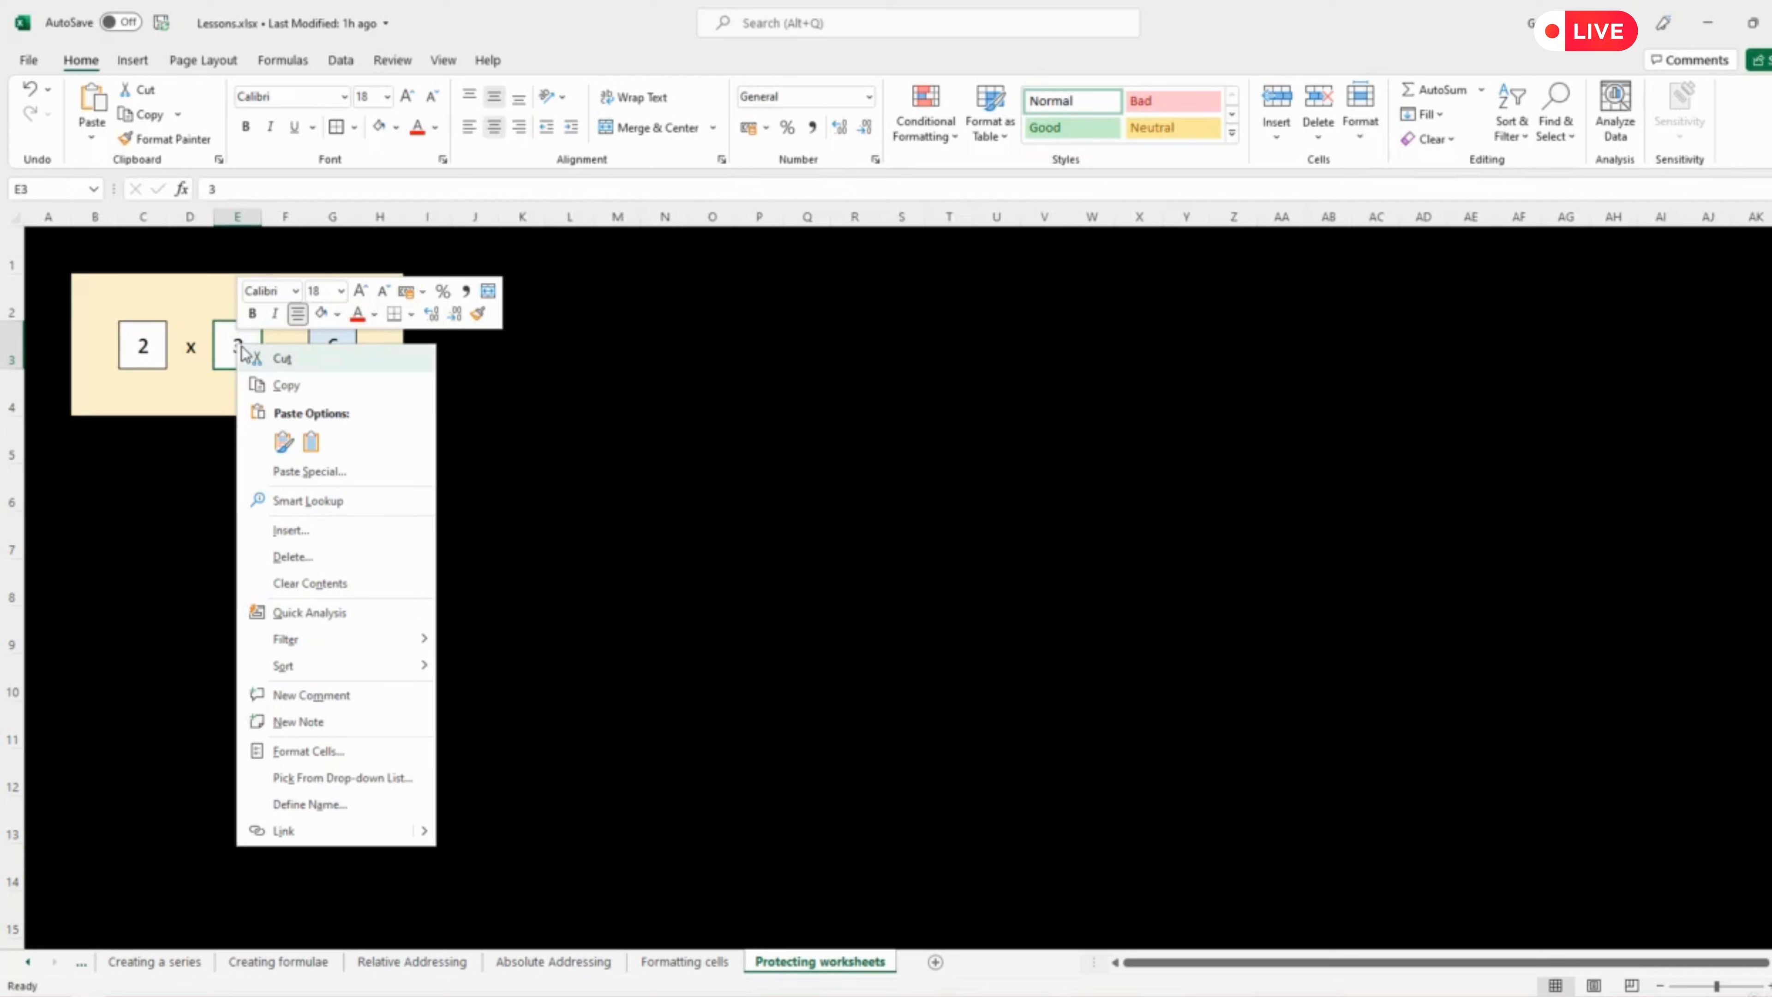
{"action": "left_click", "coordinate": [325, 754]}
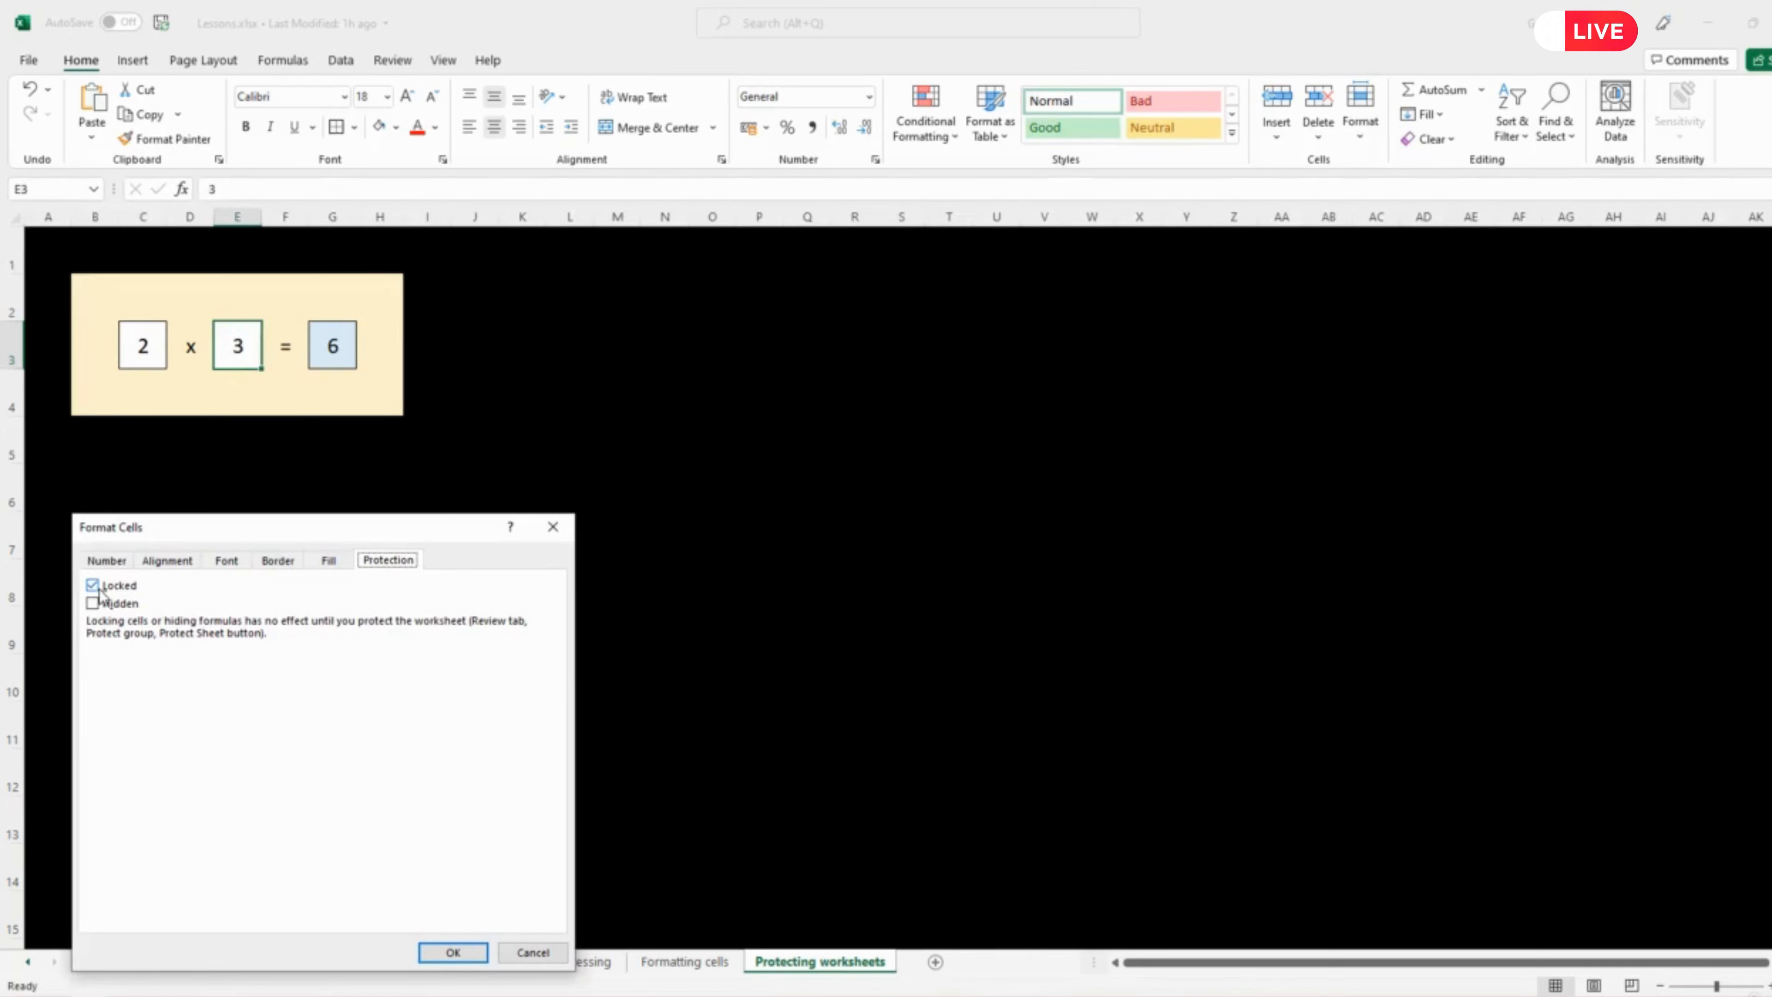
{"action": "left_click", "coordinate": [94, 586]}
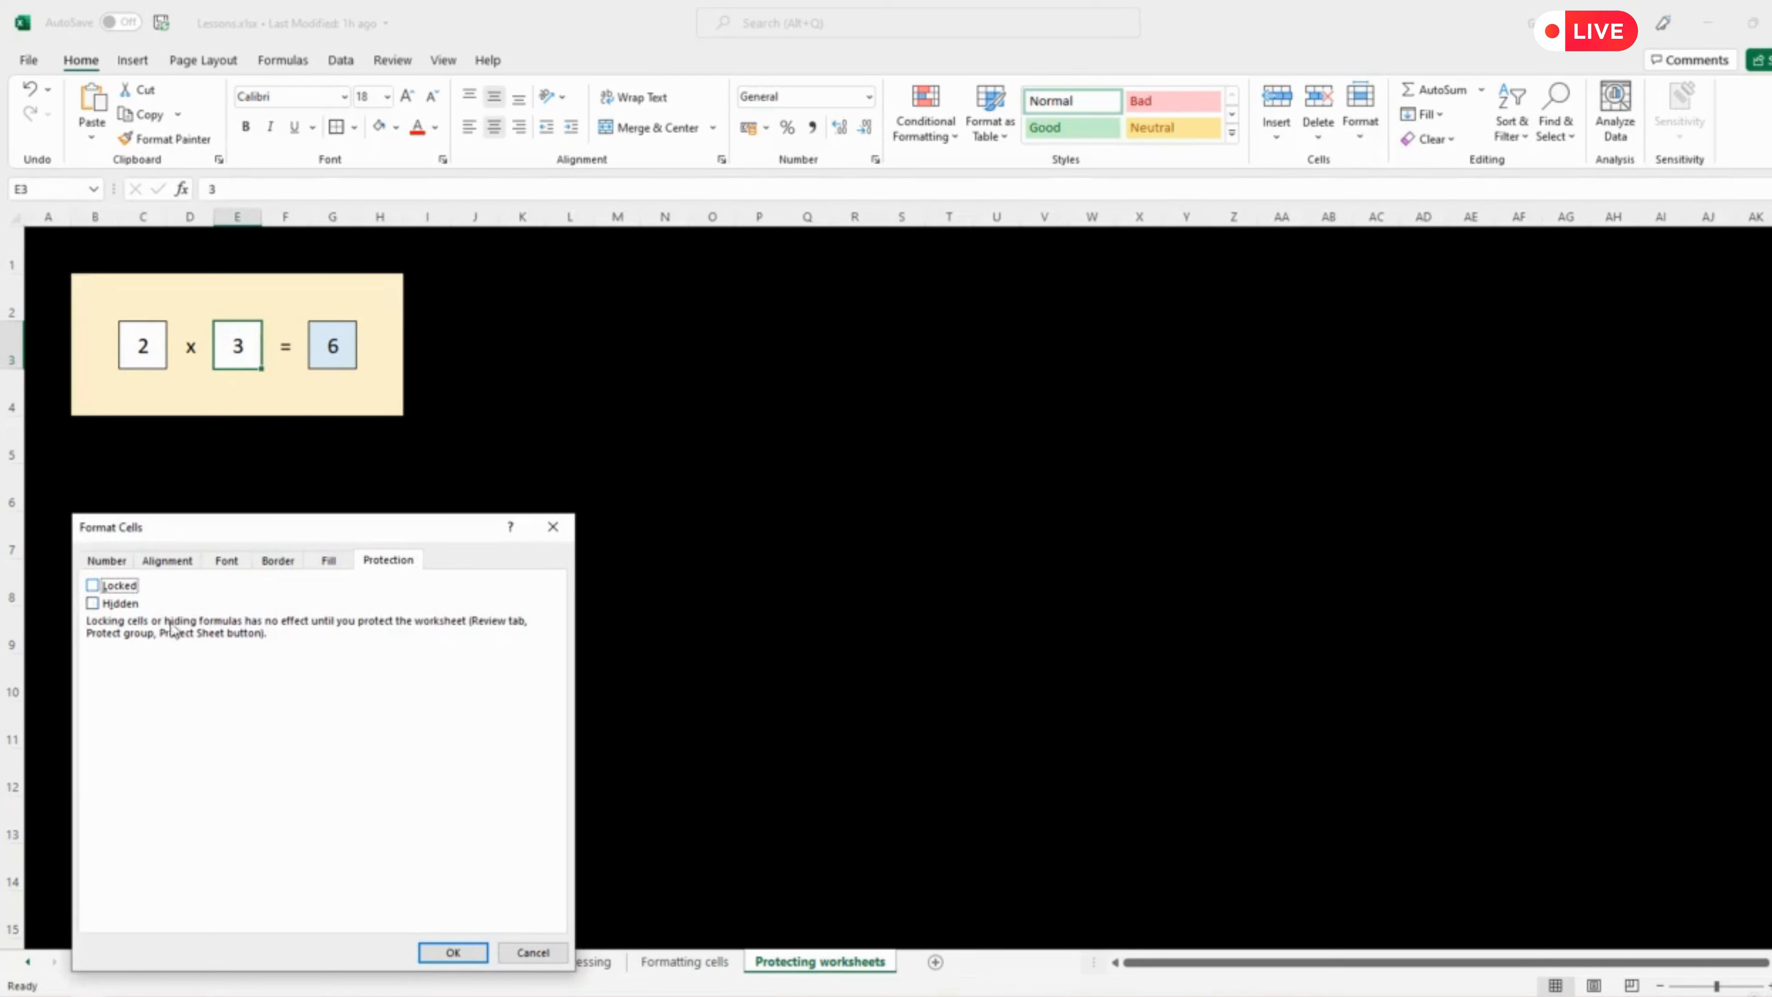
{"action": "left_click", "coordinate": [454, 953]}
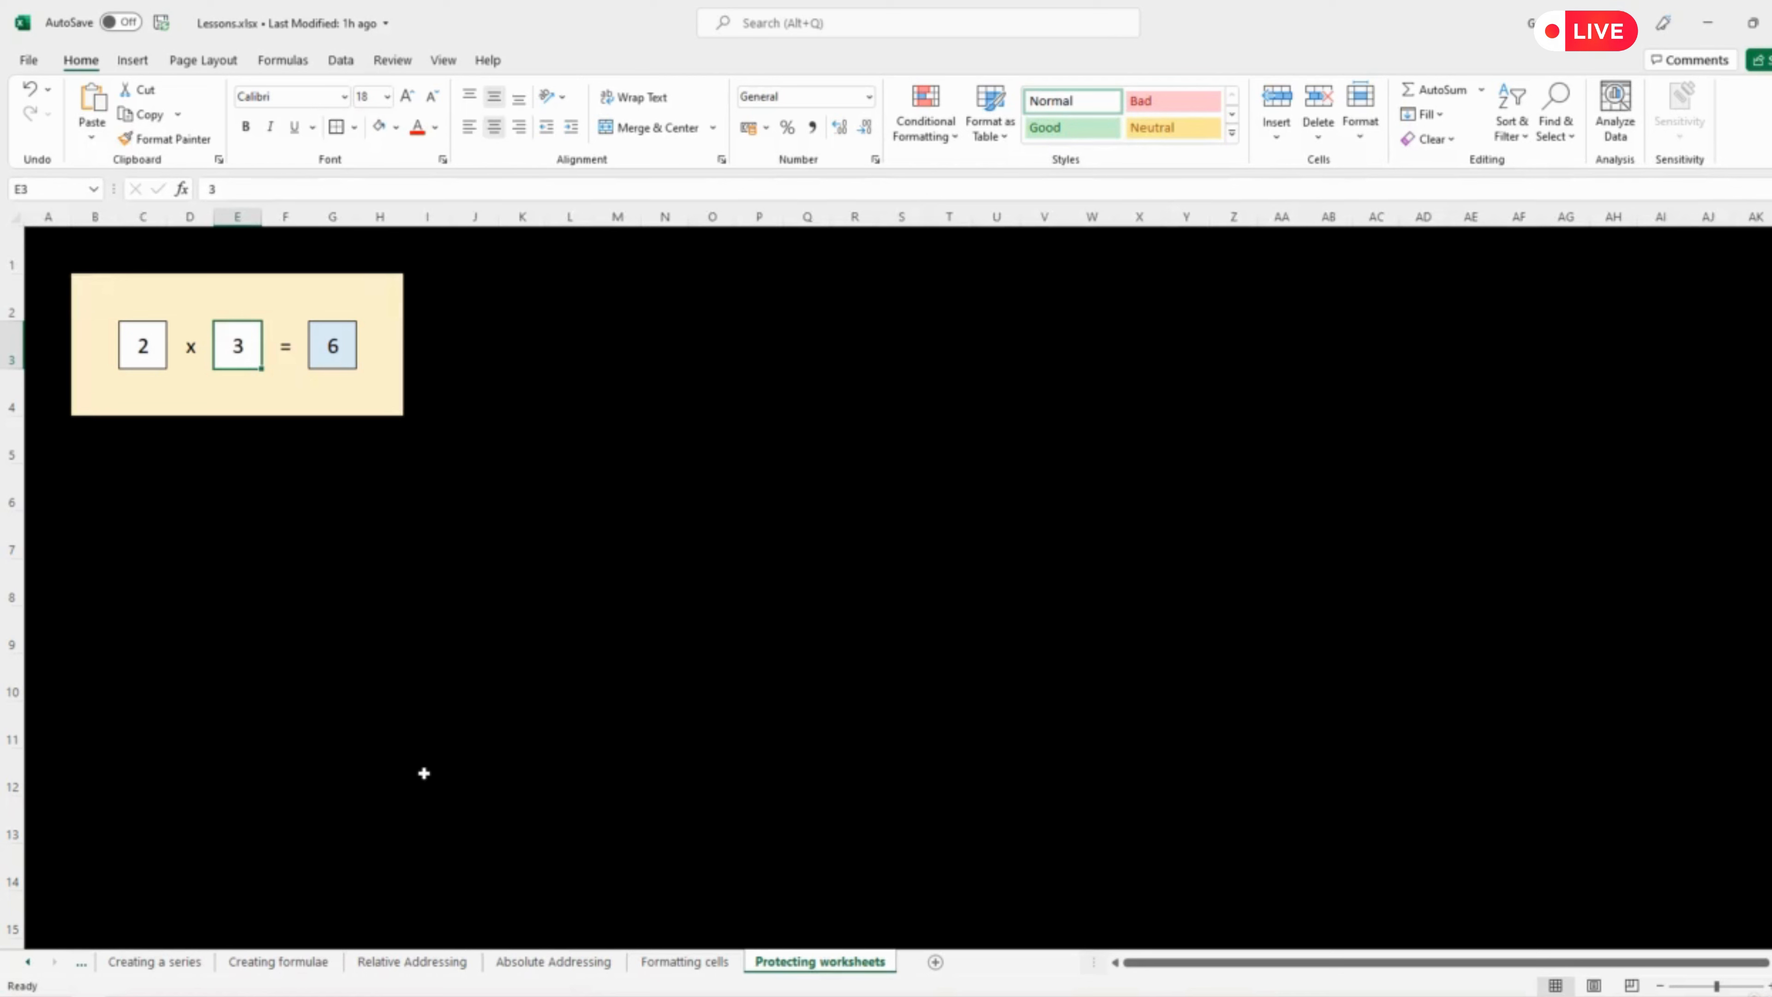
{"action": "left_click", "coordinate": [375, 577]}
{"action": "left_click", "coordinate": [475, 524]}
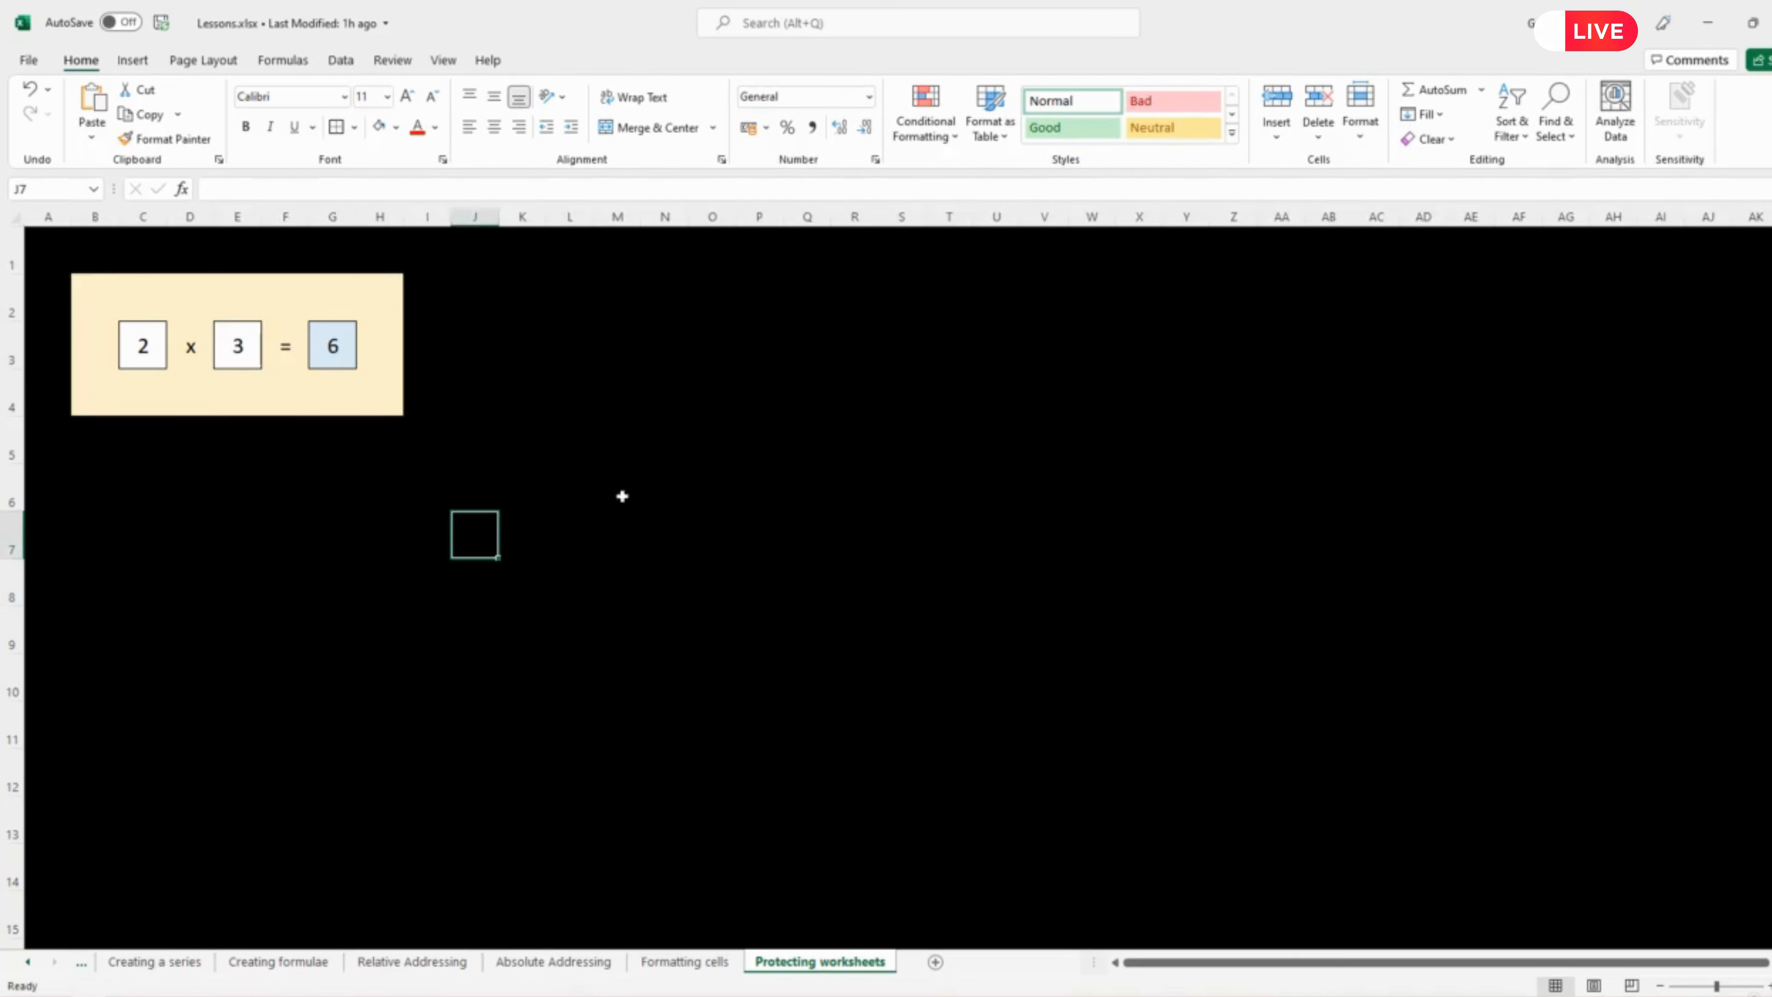
{"action": "left_click", "coordinate": [656, 482]}
{"action": "left_click", "coordinate": [671, 583]}
{"action": "left_click", "coordinate": [446, 542]}
{"action": "left_click", "coordinate": [248, 515]}
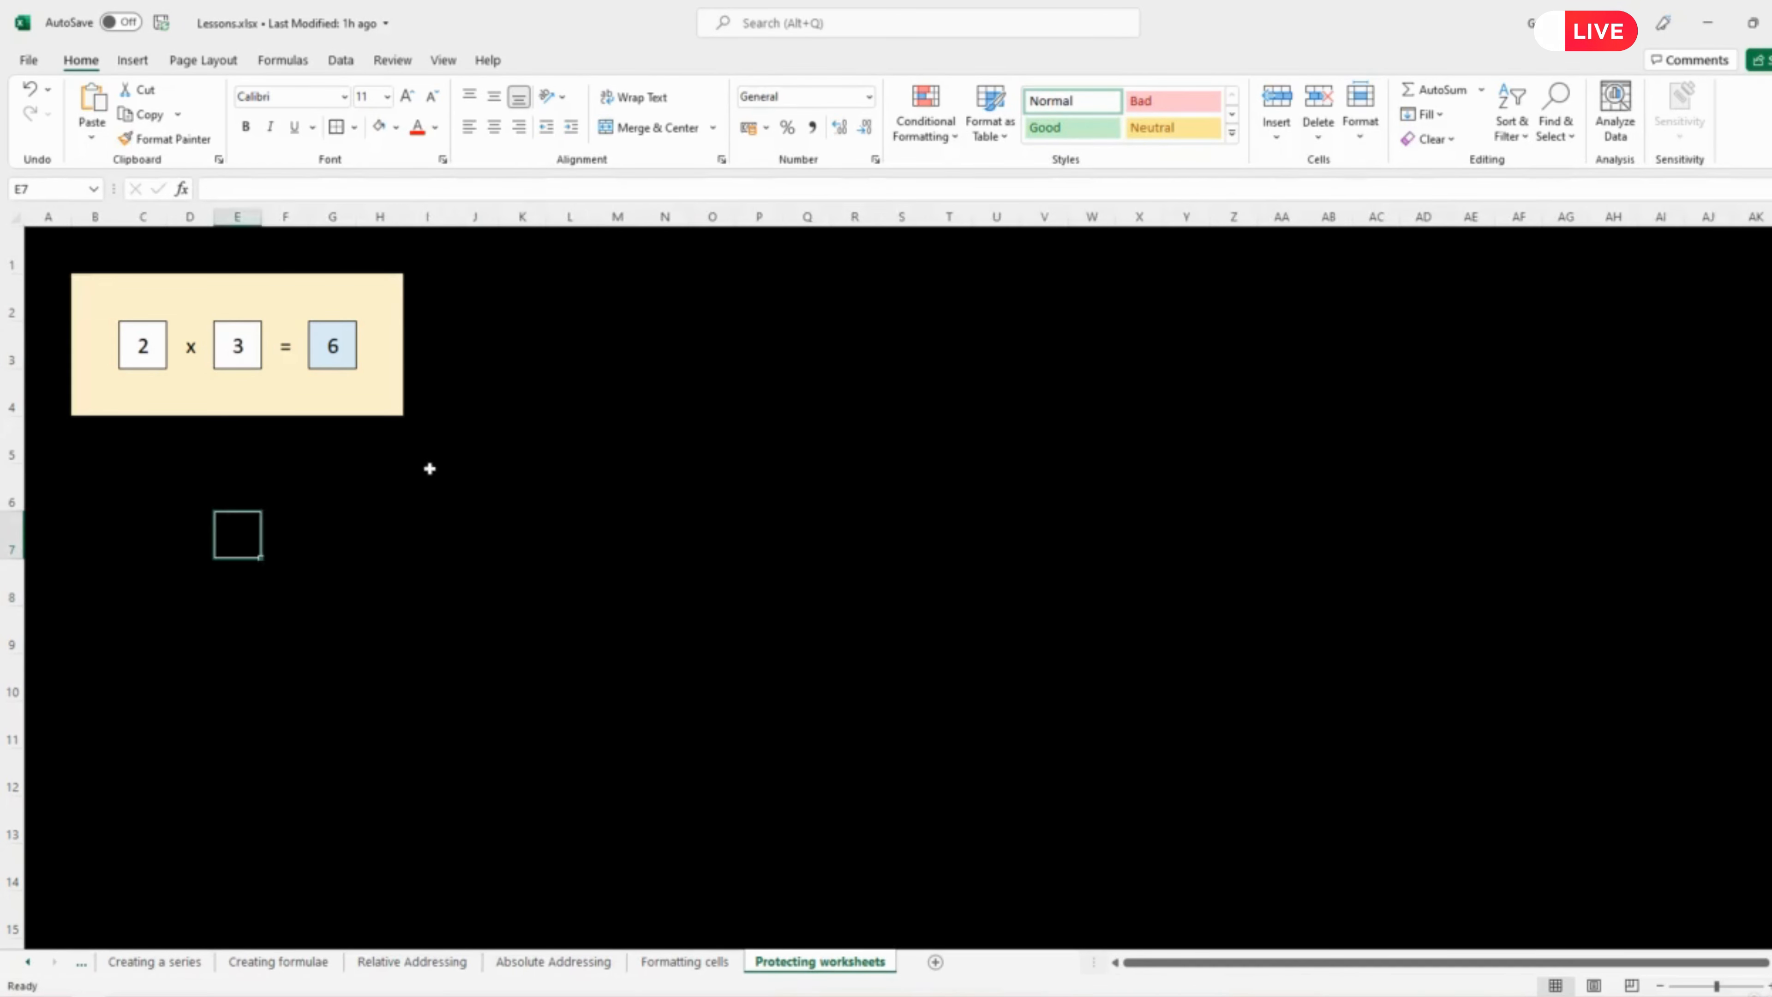
{"action": "left_click", "coordinate": [427, 482]}
{"action": "left_click", "coordinate": [552, 388]}
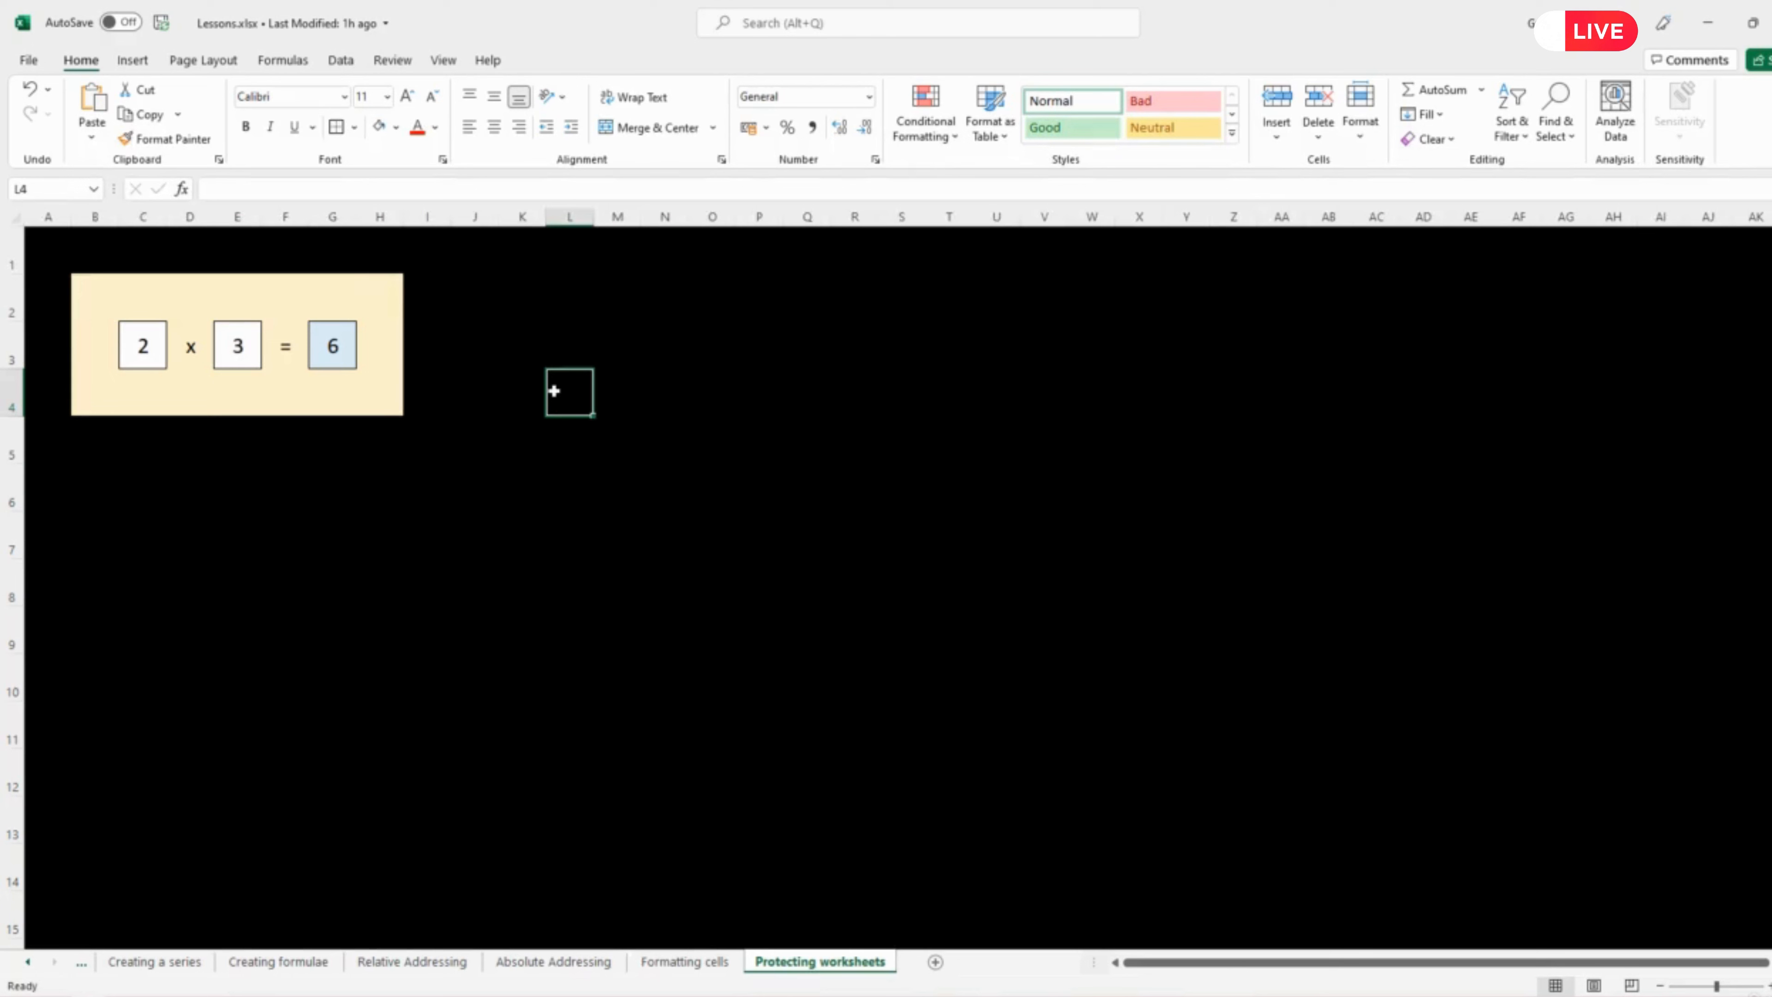
{"action": "left_click", "coordinate": [128, 346]}
{"action": "left_click", "coordinate": [247, 351]}
{"action": "left_click", "coordinate": [143, 343]}
{"action": "left_click", "coordinate": [238, 347]}
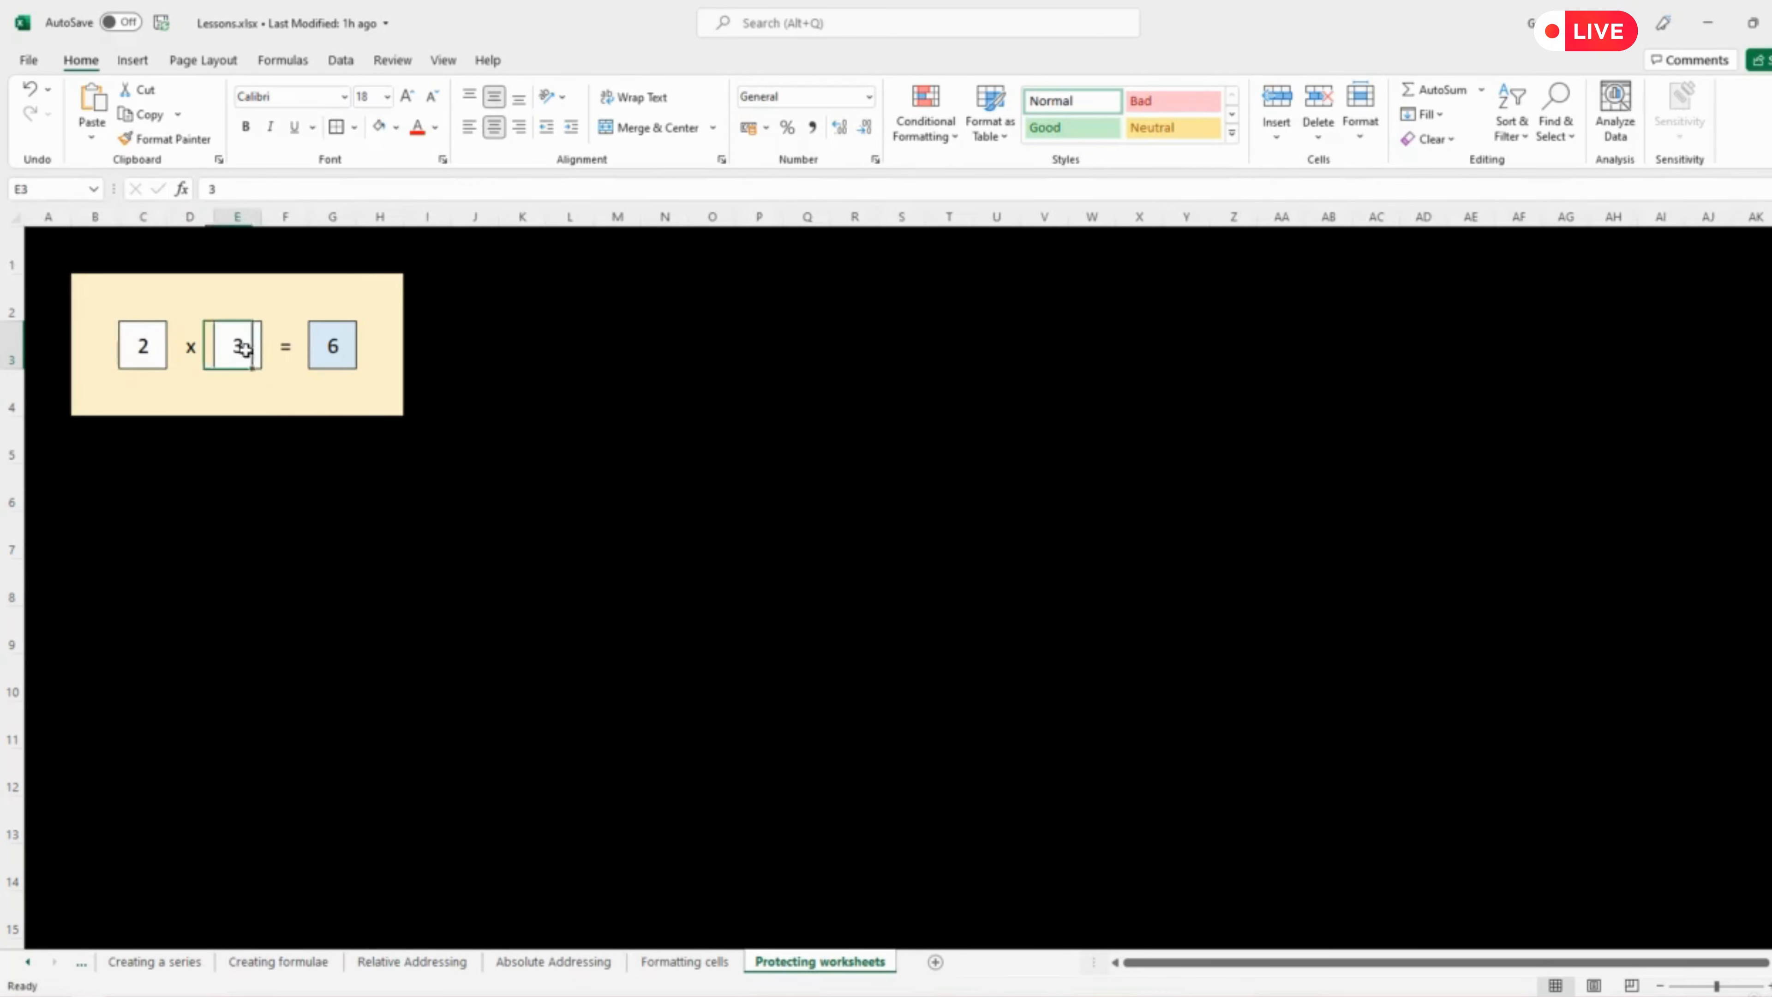
{"action": "left_click", "coordinate": [967, 592]}
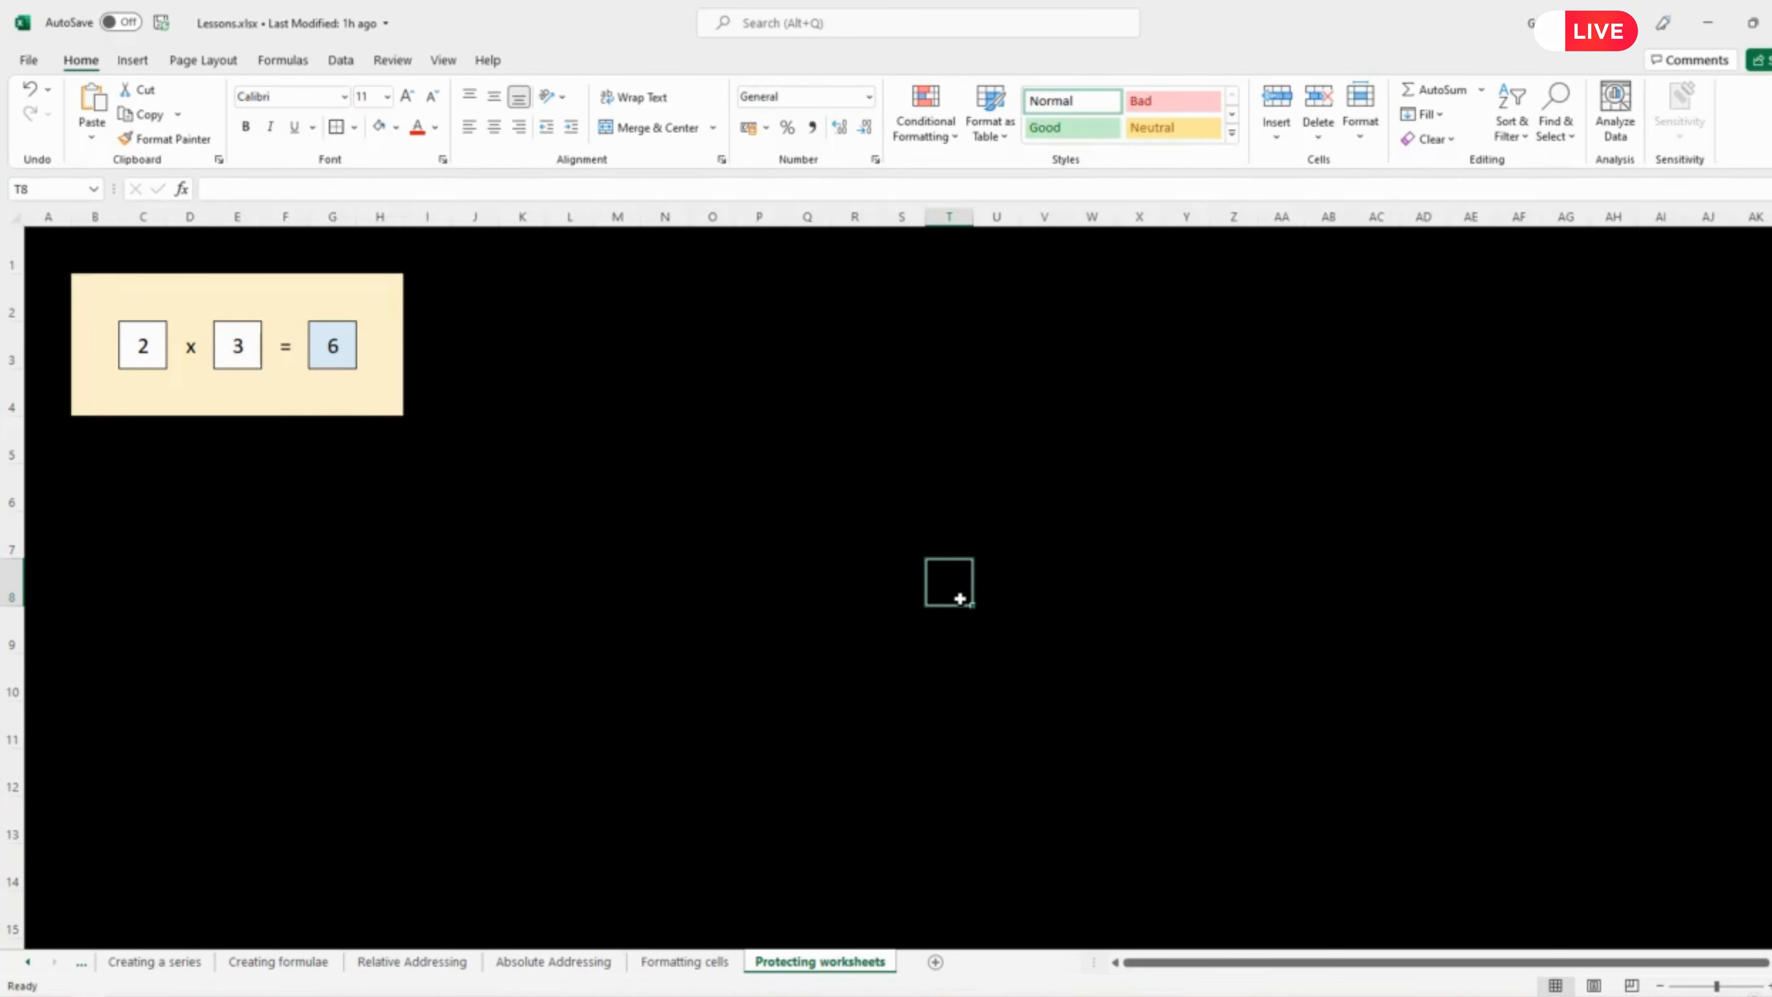
Protect the sheet with Select locked cells disallowed, entering and re-entering the unprotect password.
{"action": "left_click", "coordinate": [392, 63]}
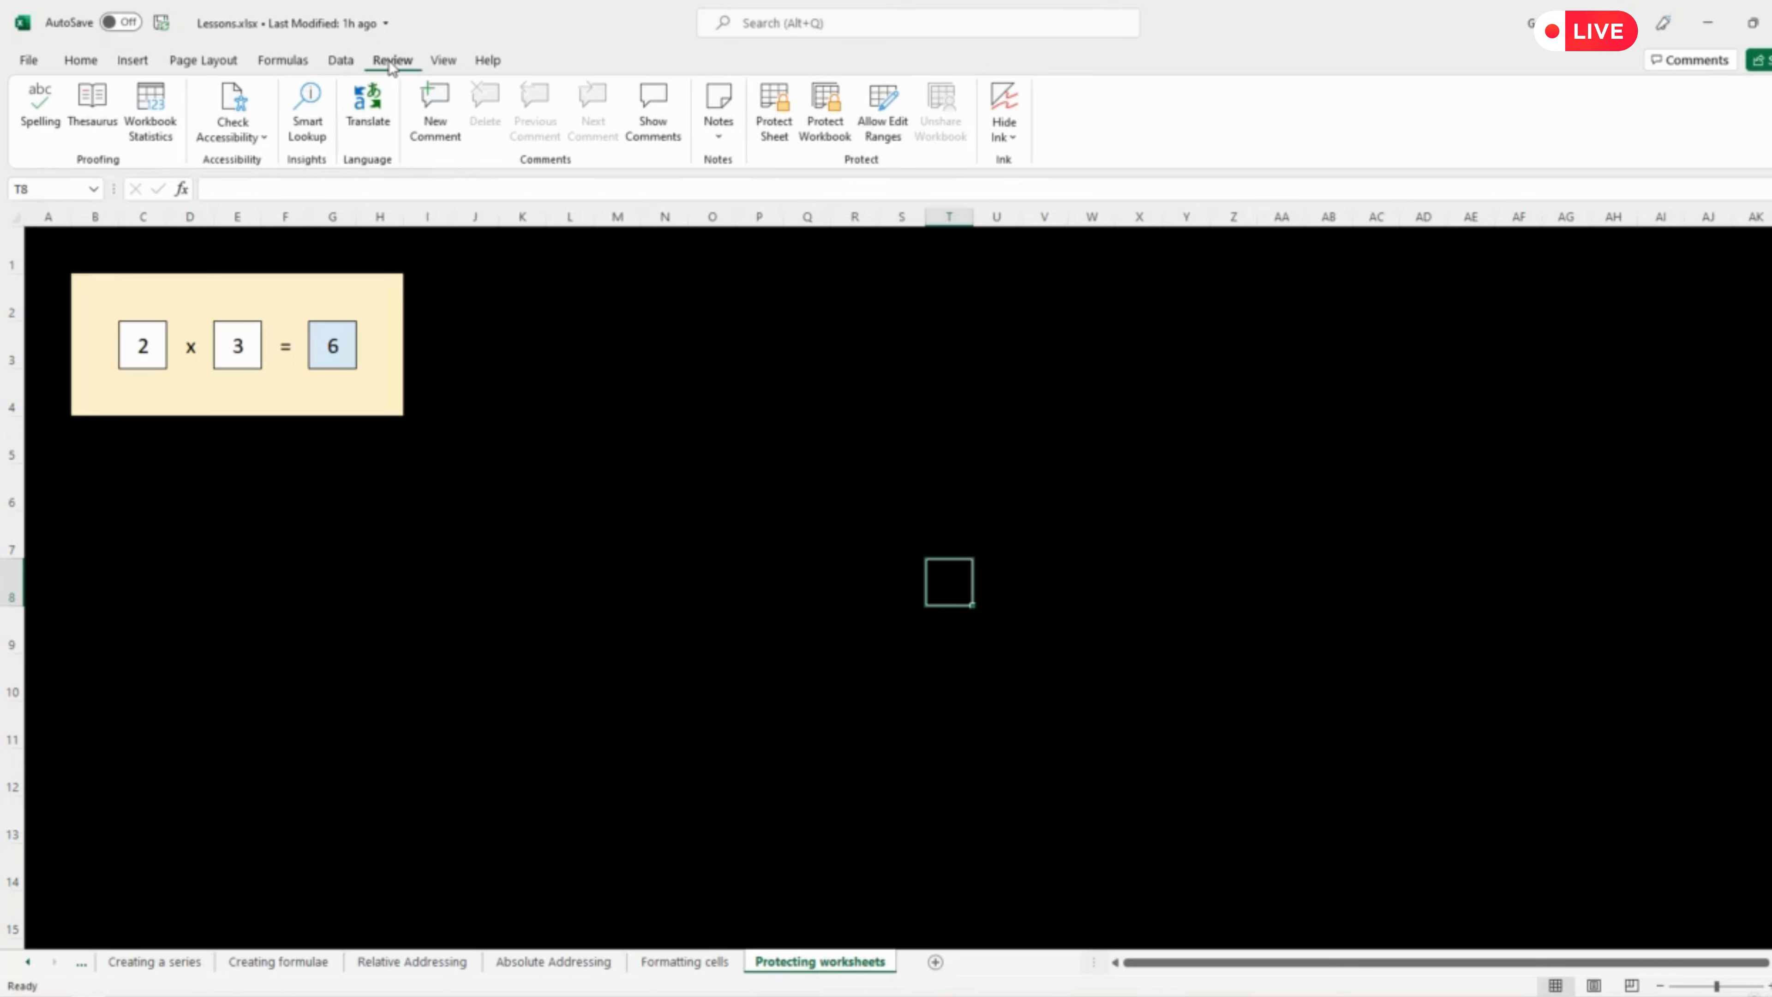
{"action": "left_click", "coordinate": [777, 115]}
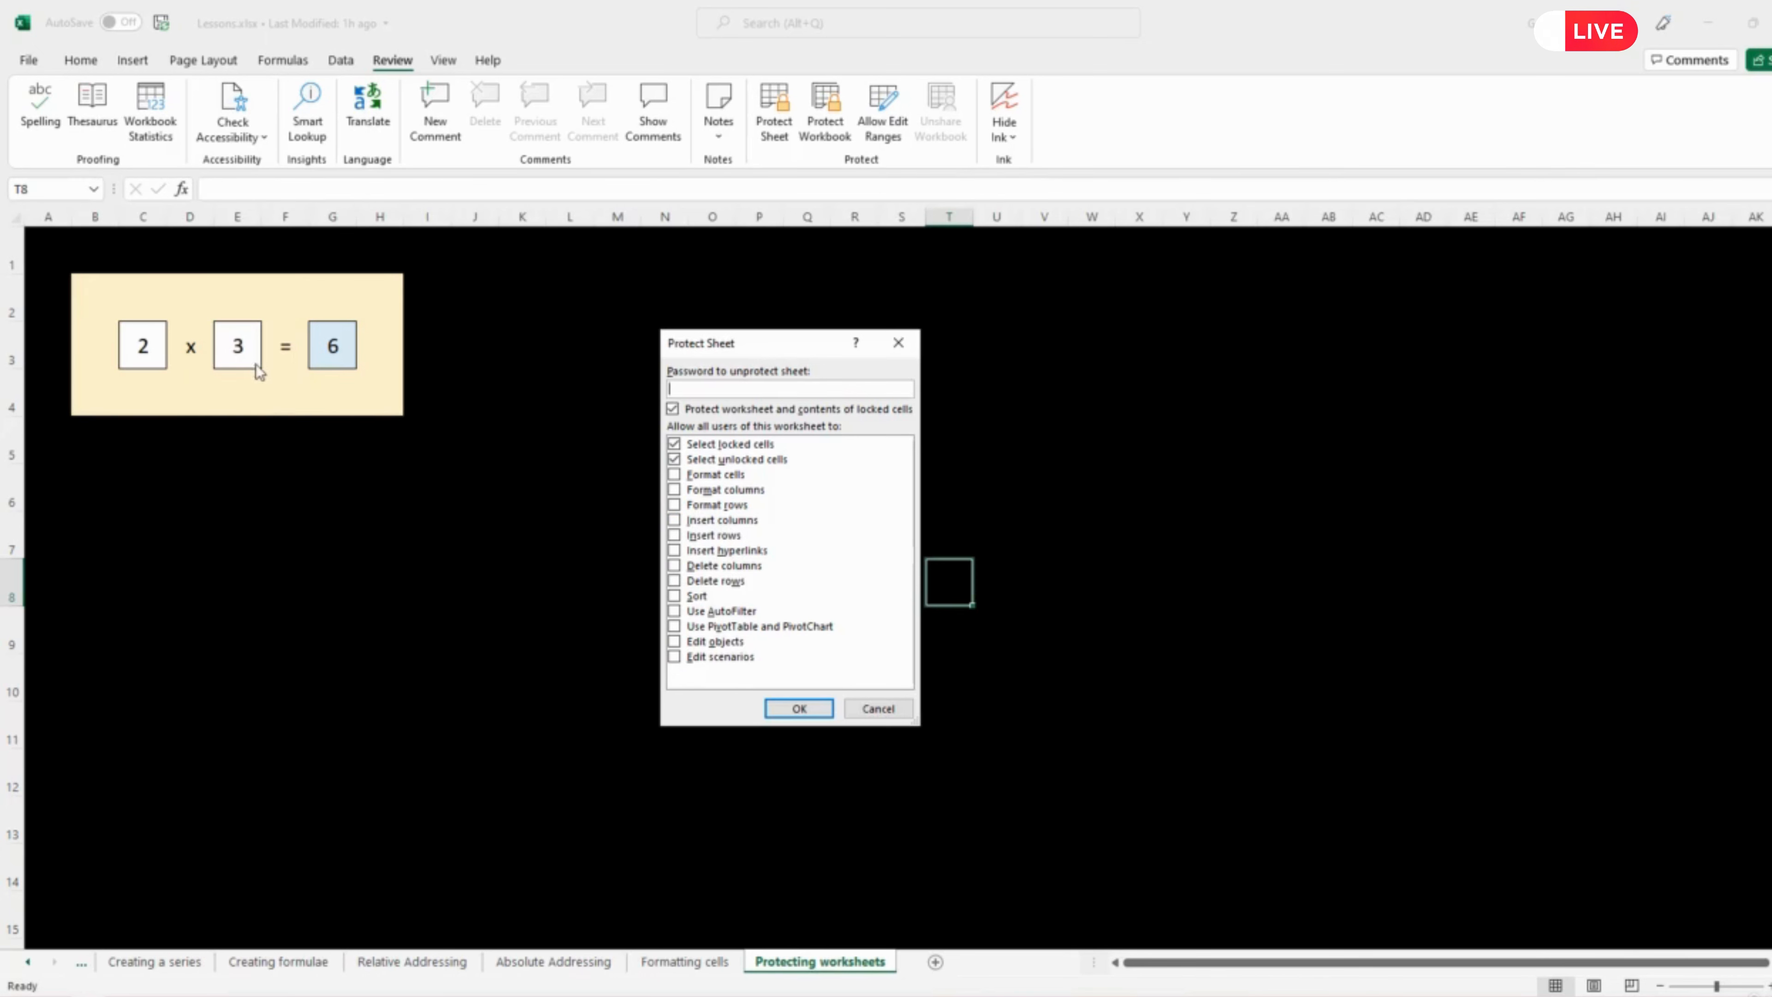
{"action": "left_click", "coordinate": [673, 445]}
{"action": "left_click", "coordinate": [737, 389]}
{"action": "type", "text": "••••••••"}
{"action": "left_click", "coordinate": [799, 709]}
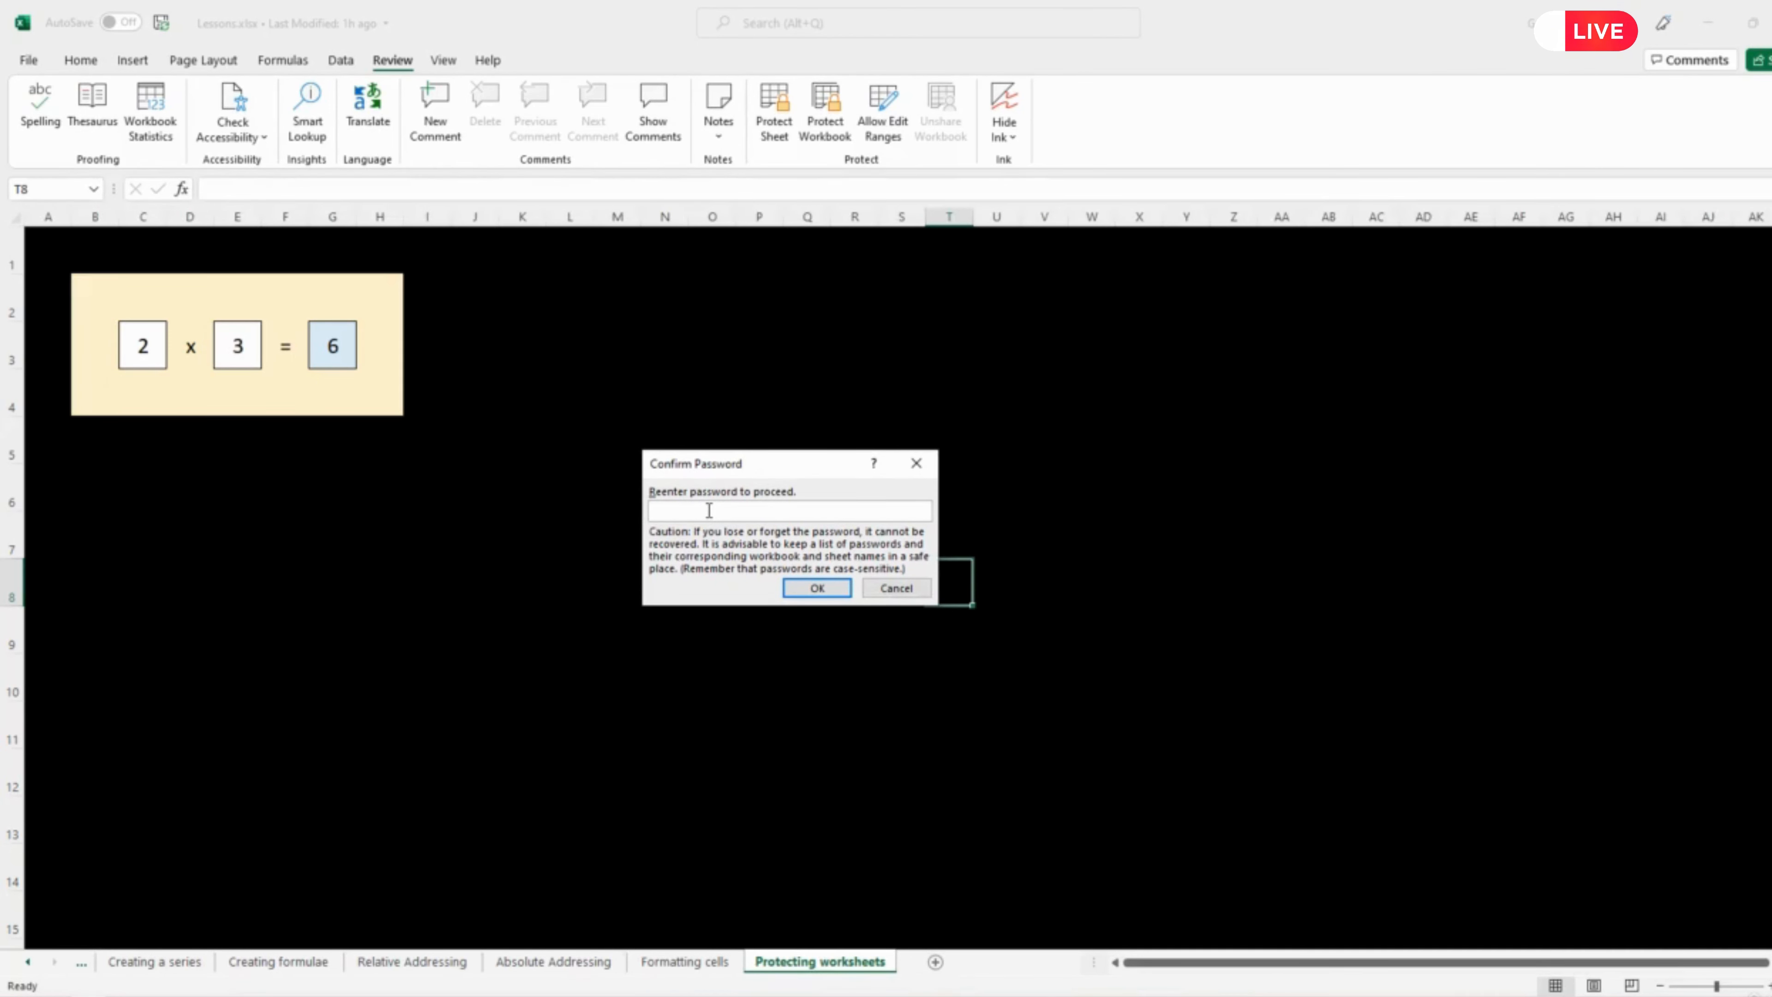
{"action": "type", "text": "•••••••••"}
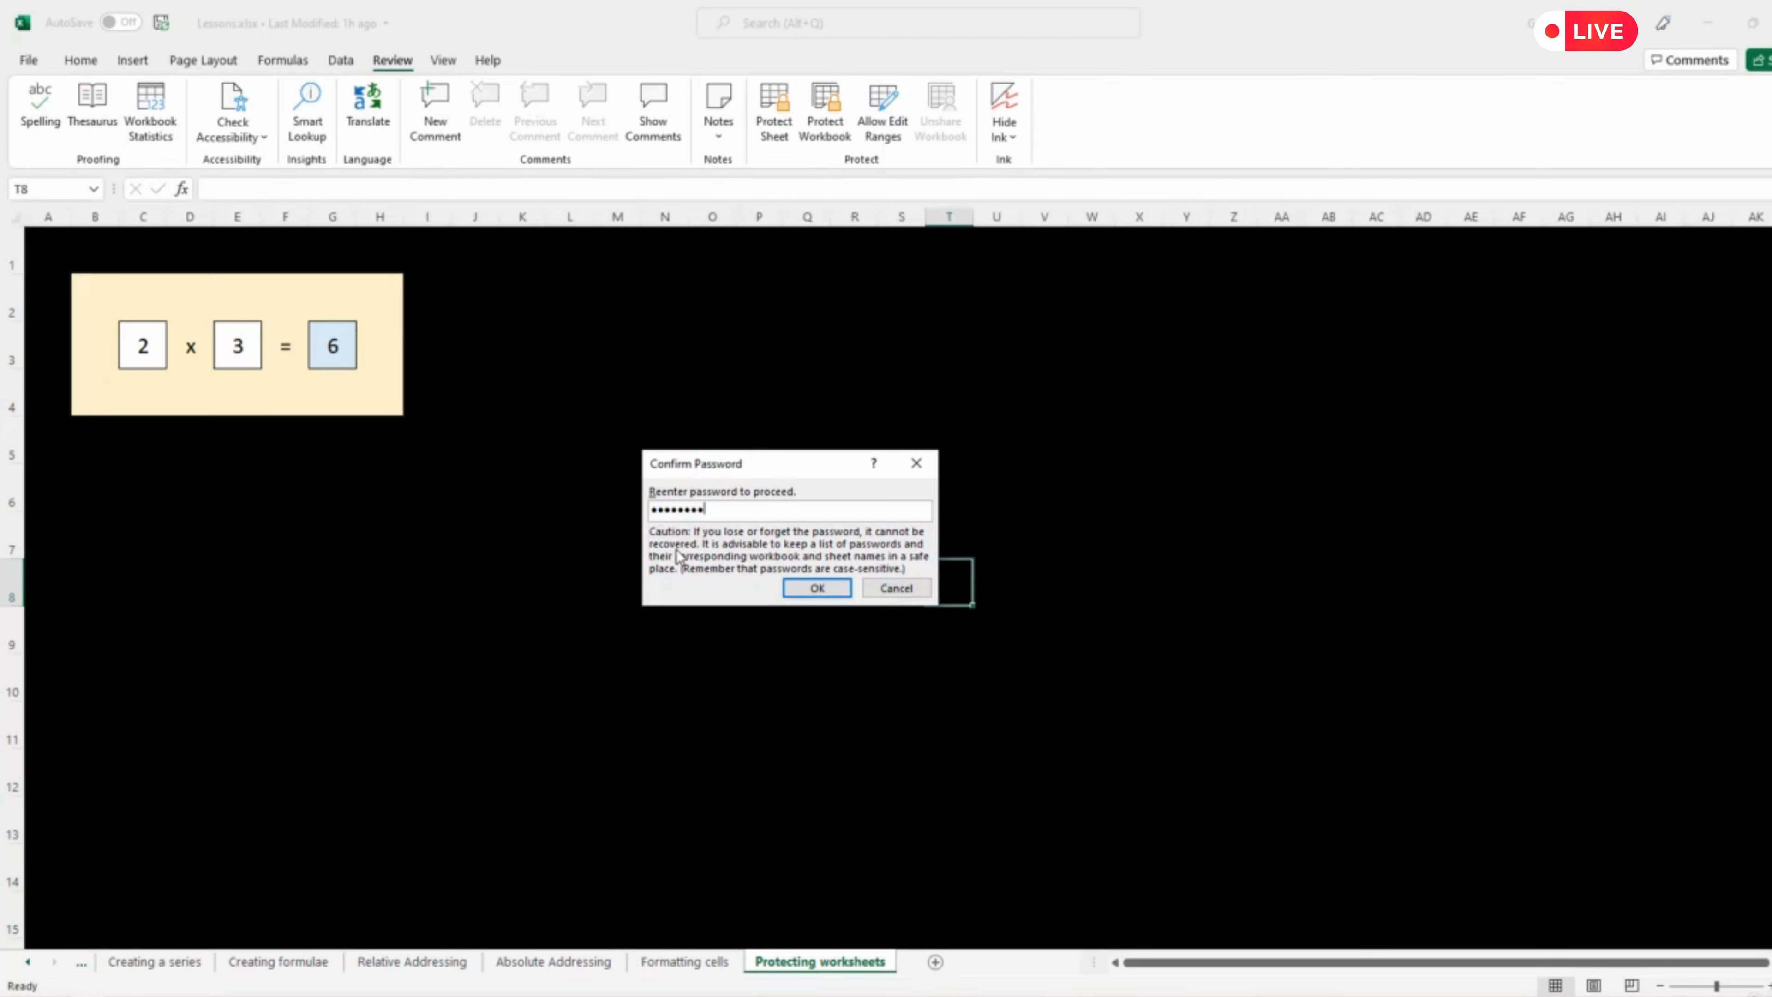
{"action": "left_click", "coordinate": [818, 589]}
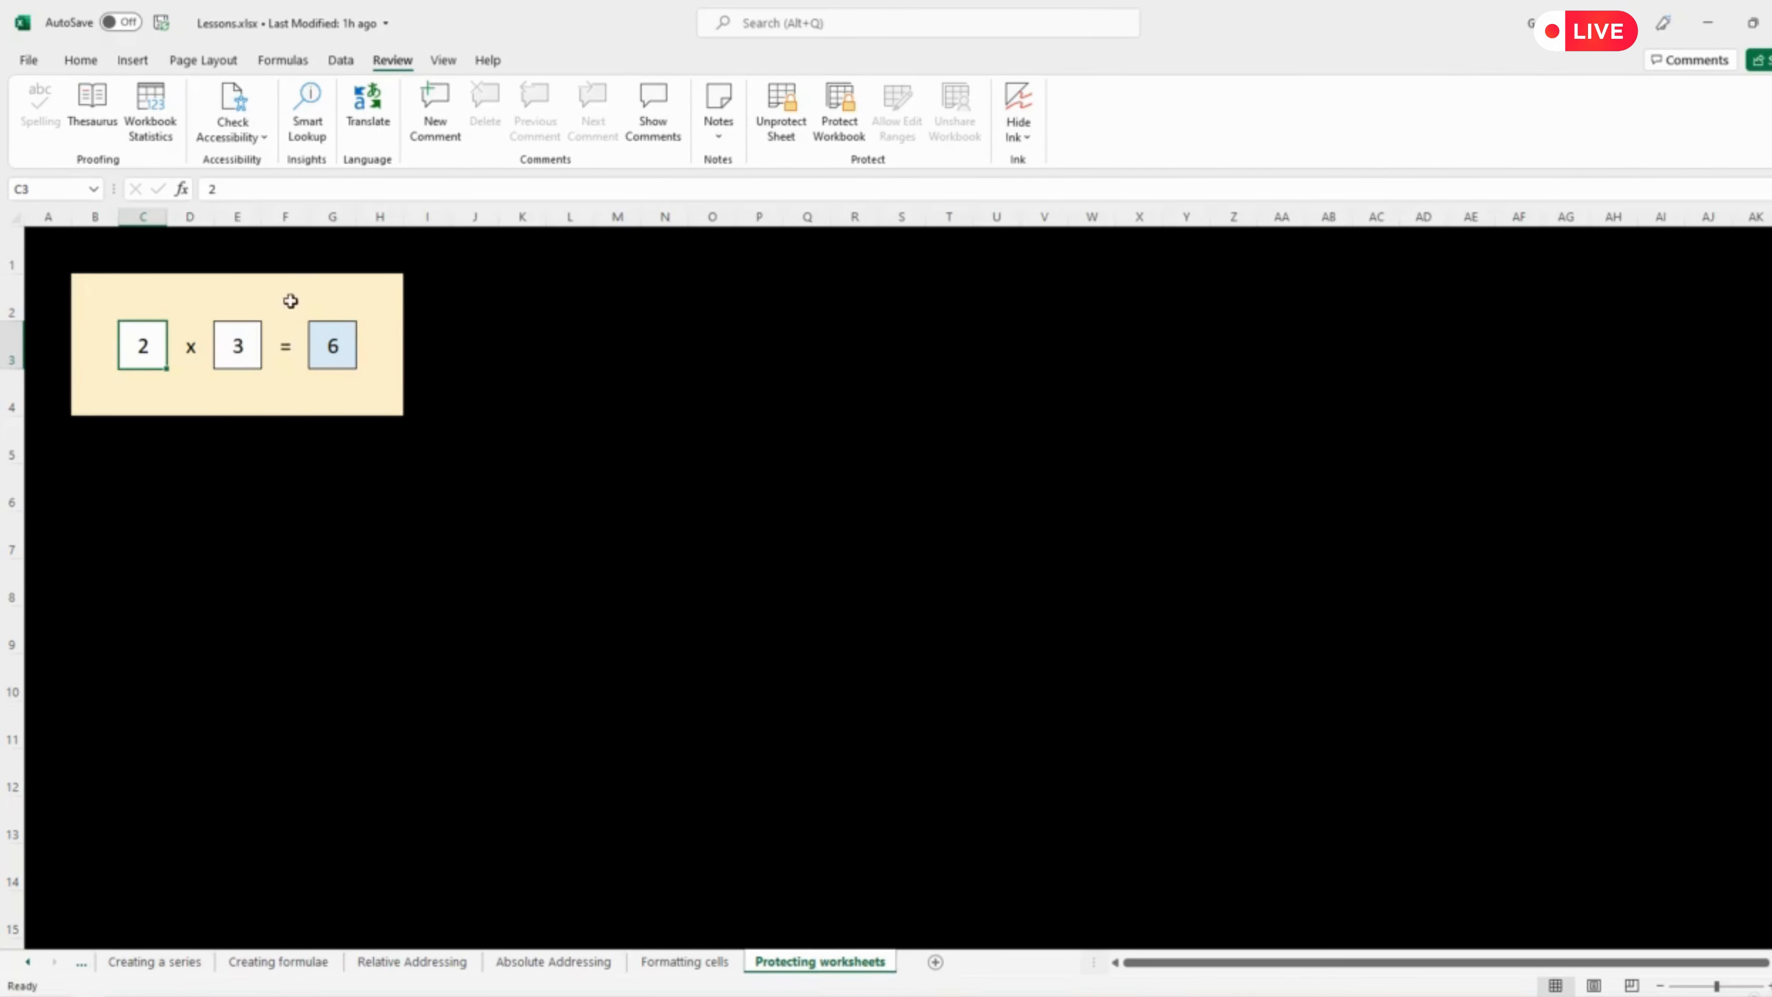
Test the protected calculator by moving between the unlocked cells, entering 4 in C3 and 5 in E3.
{"action": "left_click", "coordinate": [222, 348]}
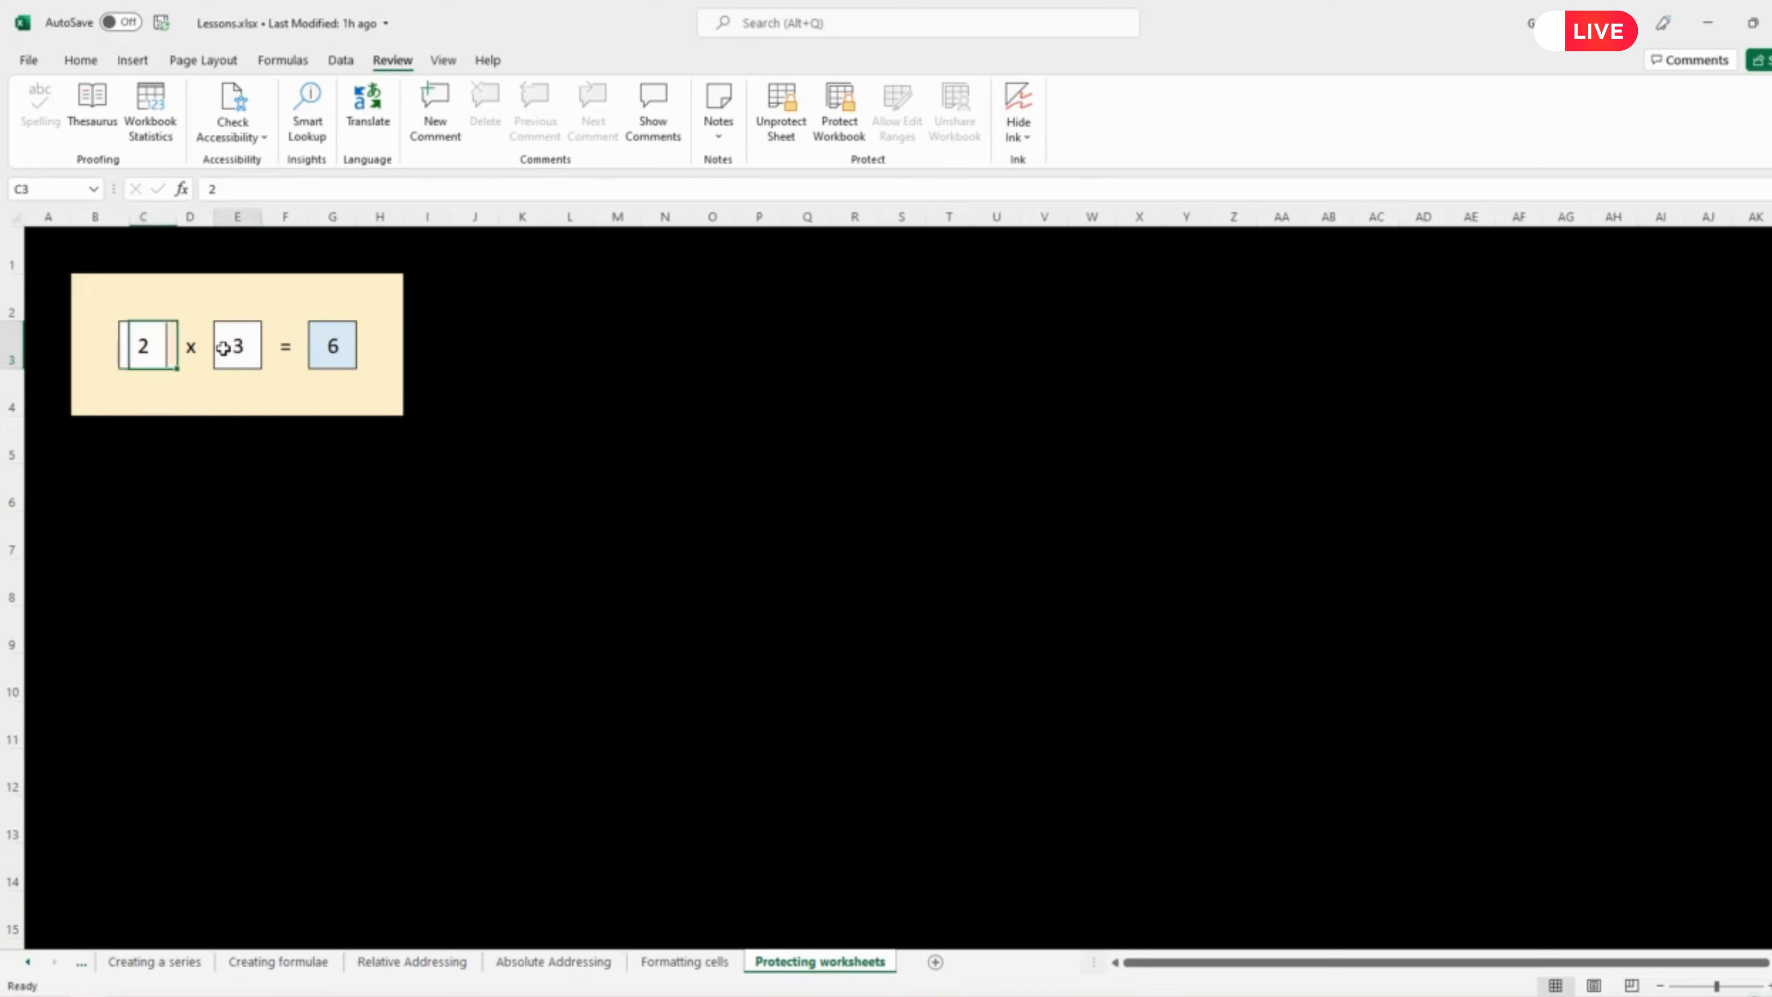
{"action": "left_click", "coordinate": [143, 349]}
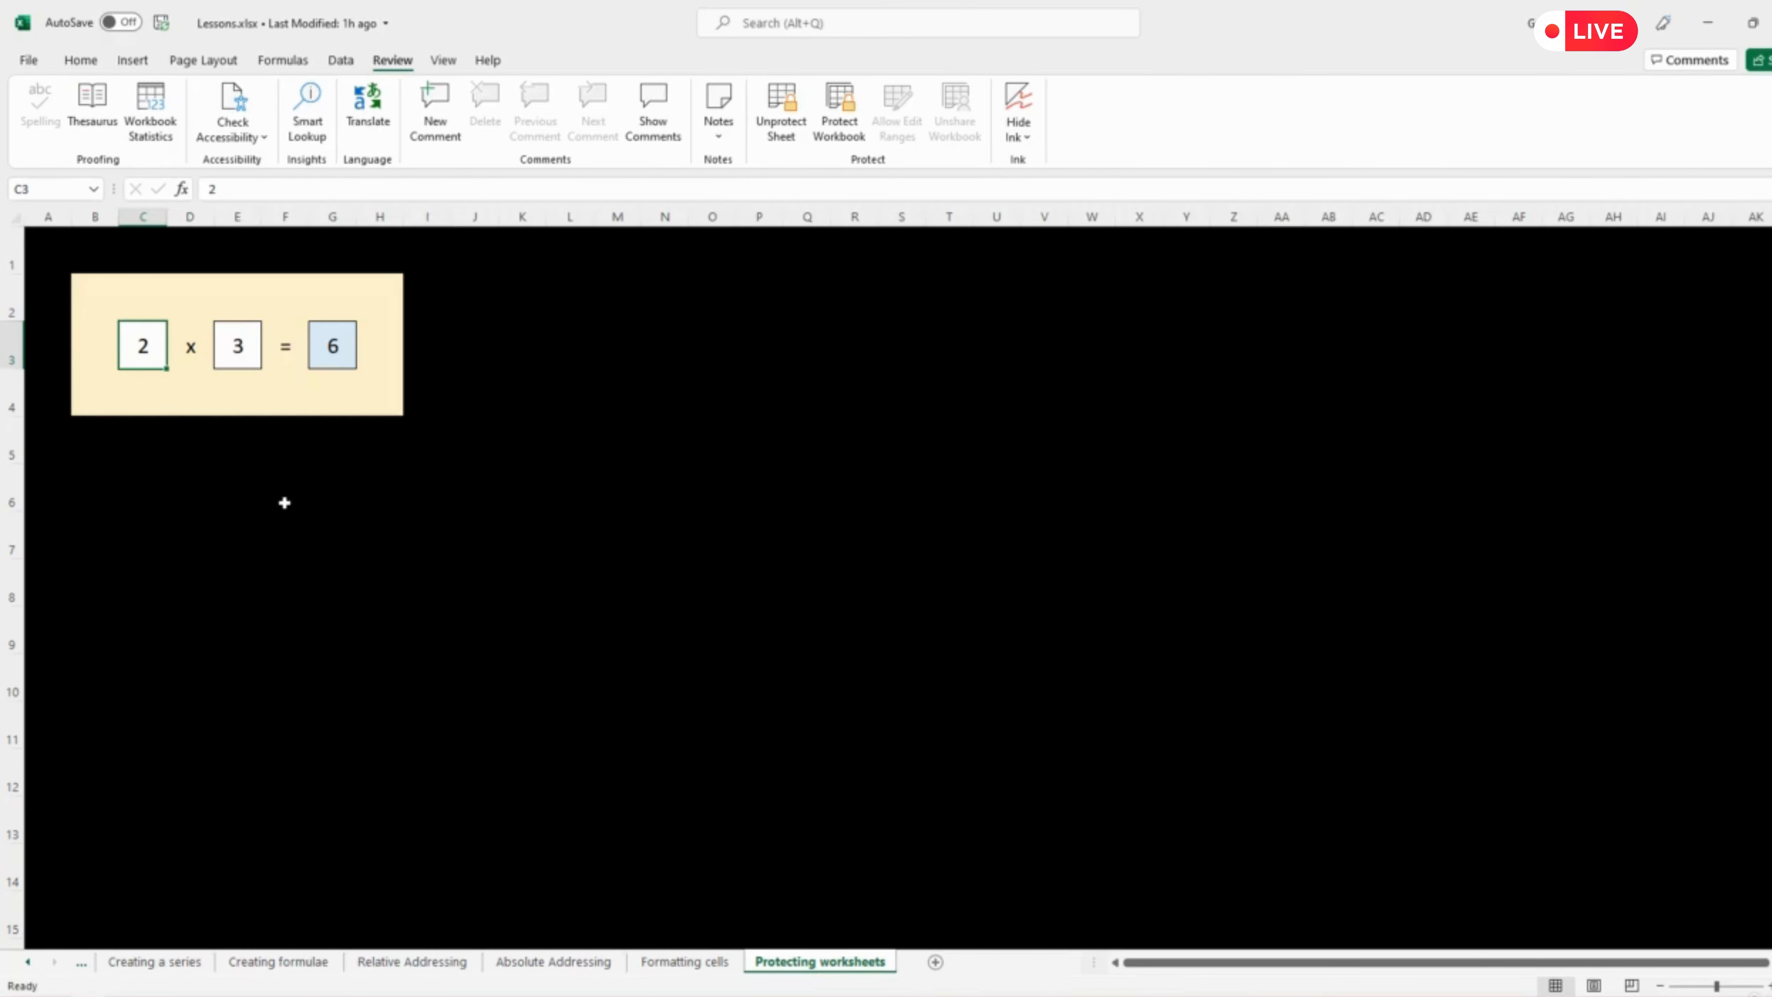
{"action": "type", "text": "4"}
{"action": "key", "text": "Tab"}
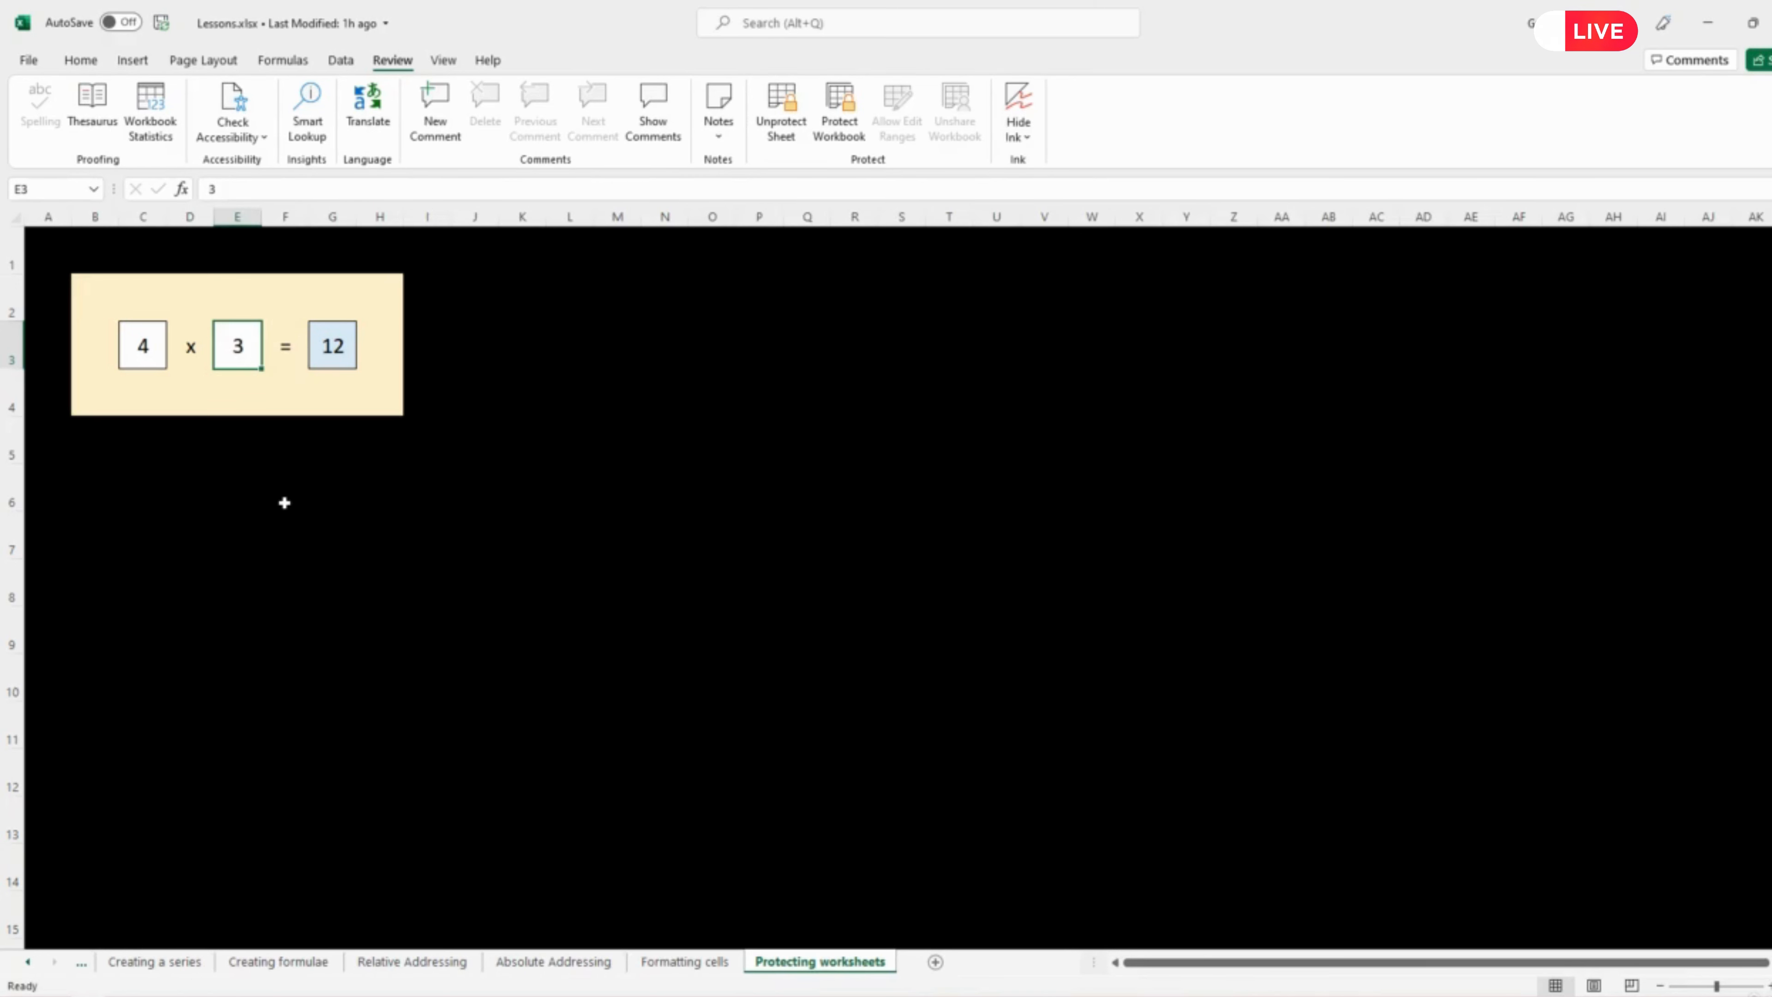
{"action": "key", "text": "Tab"}
{"action": "key", "text": "Tab"}
{"action": "key", "text": "Tab"}
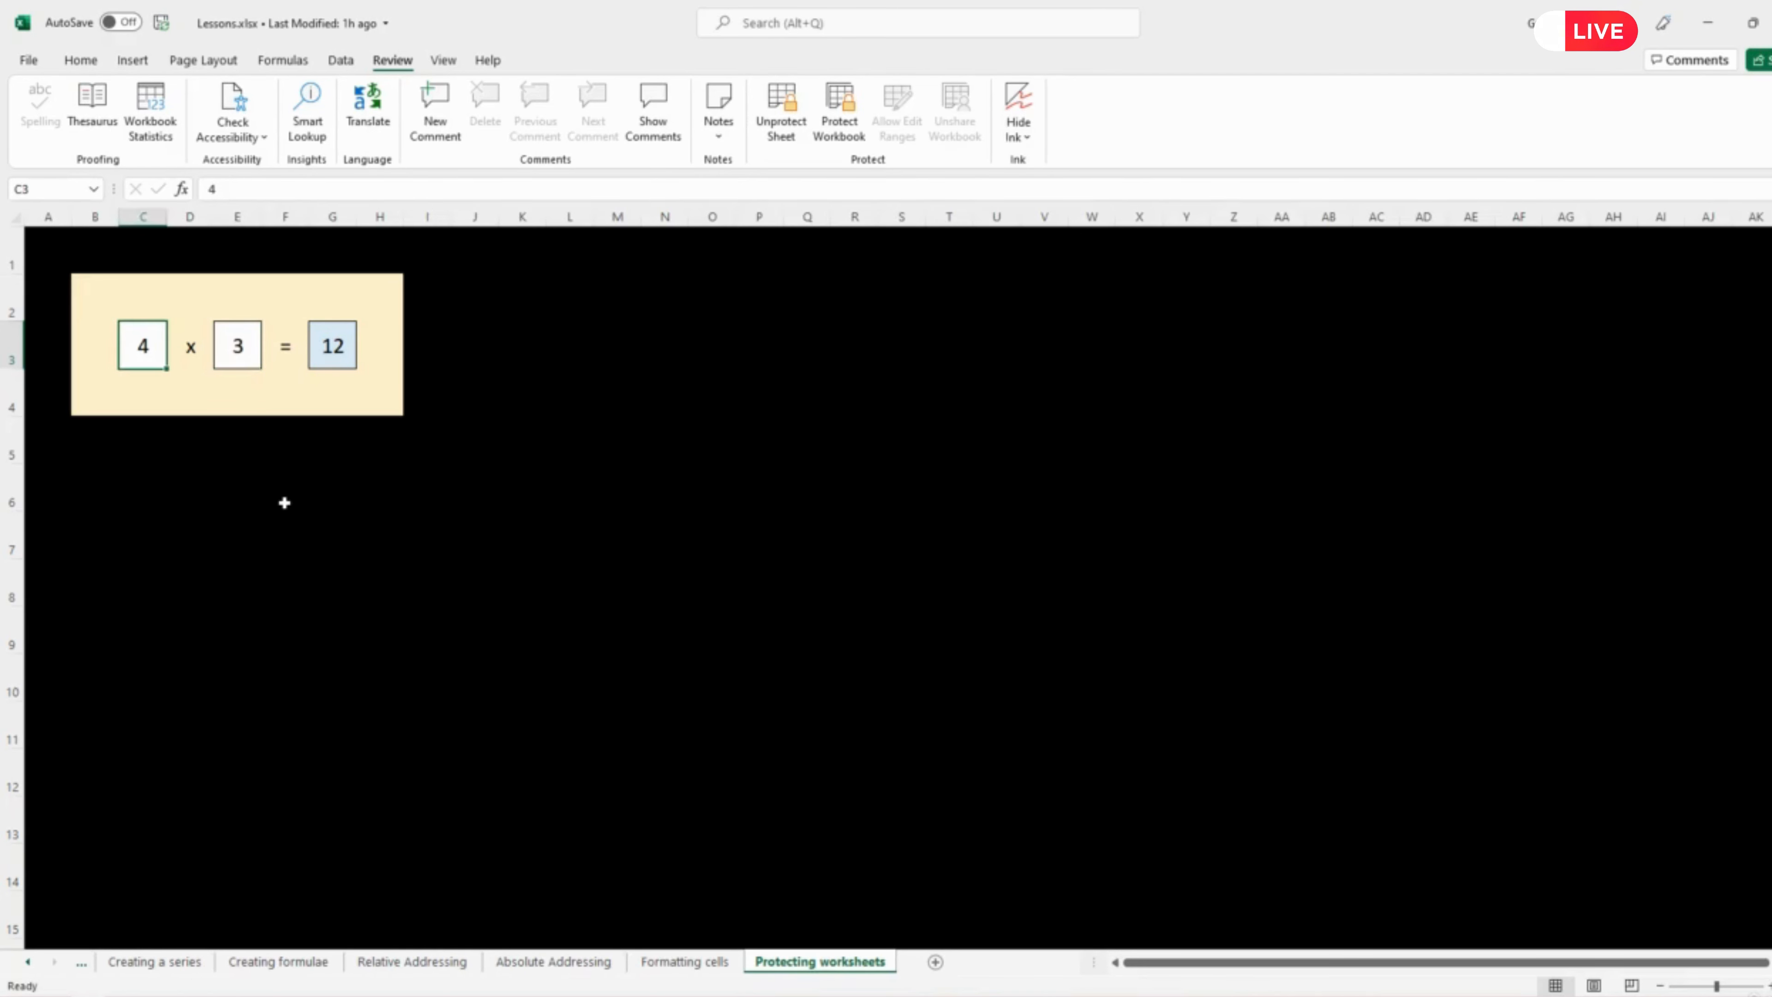
{"action": "key", "text": "Tab"}
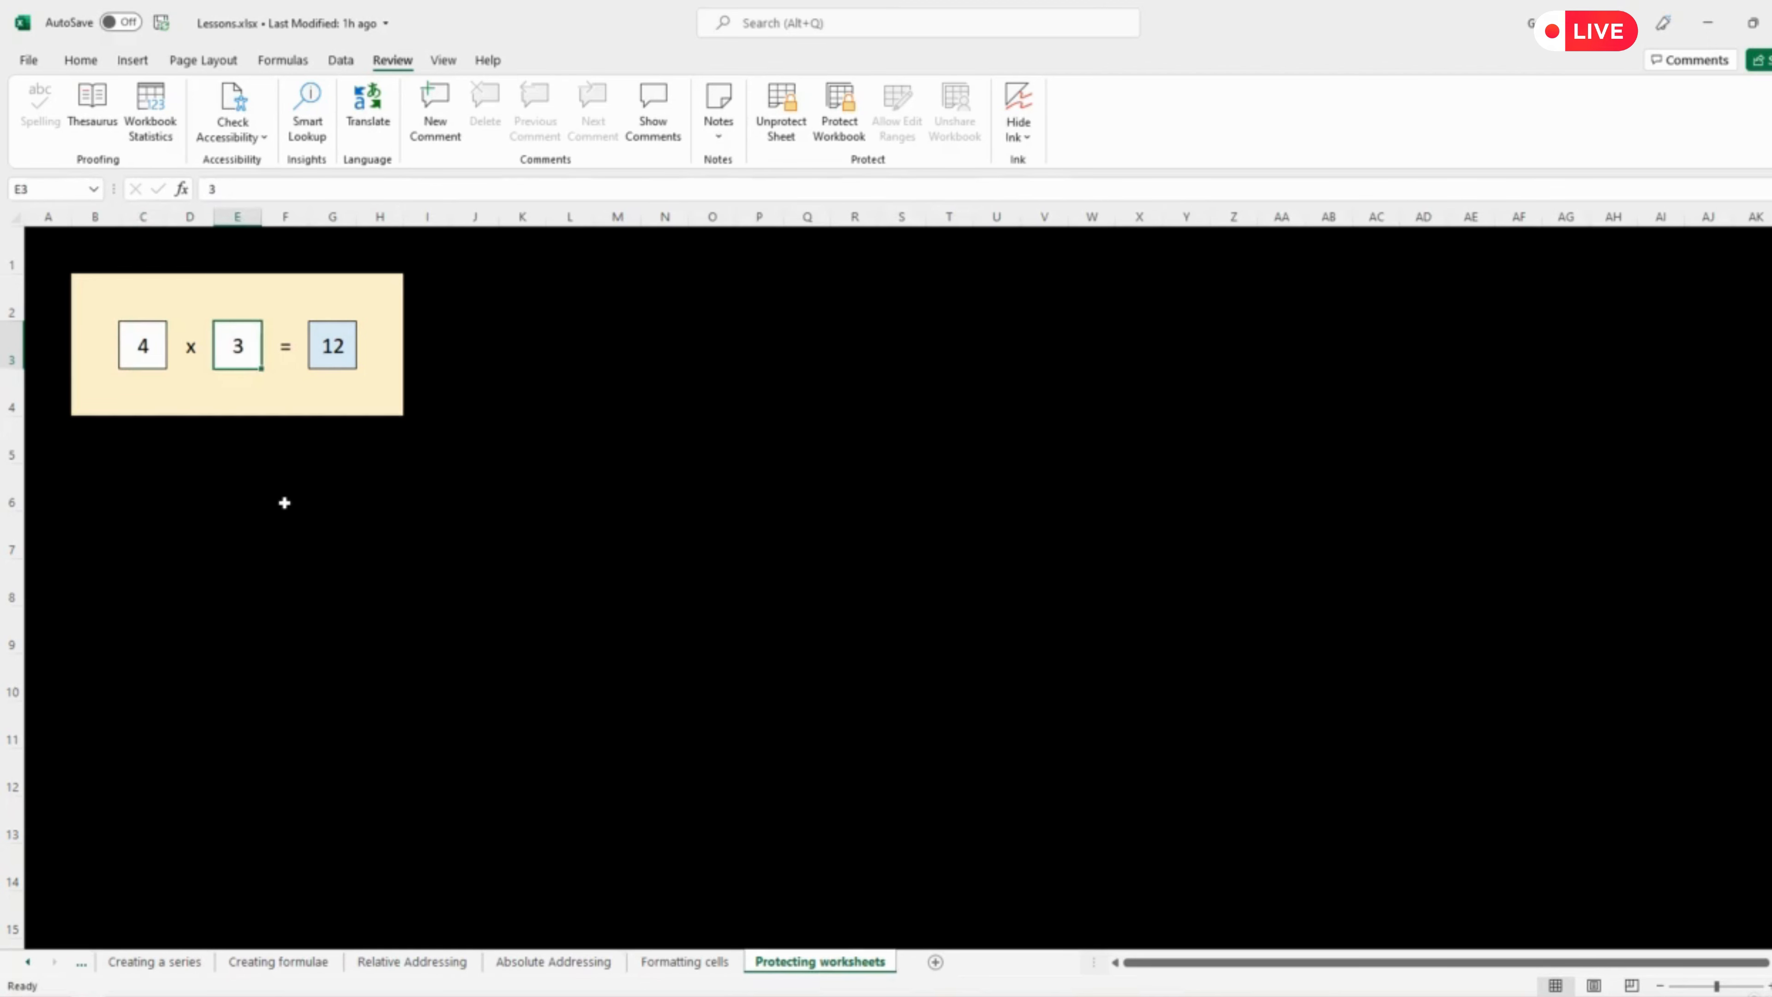
{"action": "type", "text": "5"}
{"action": "key", "text": "Tab"}
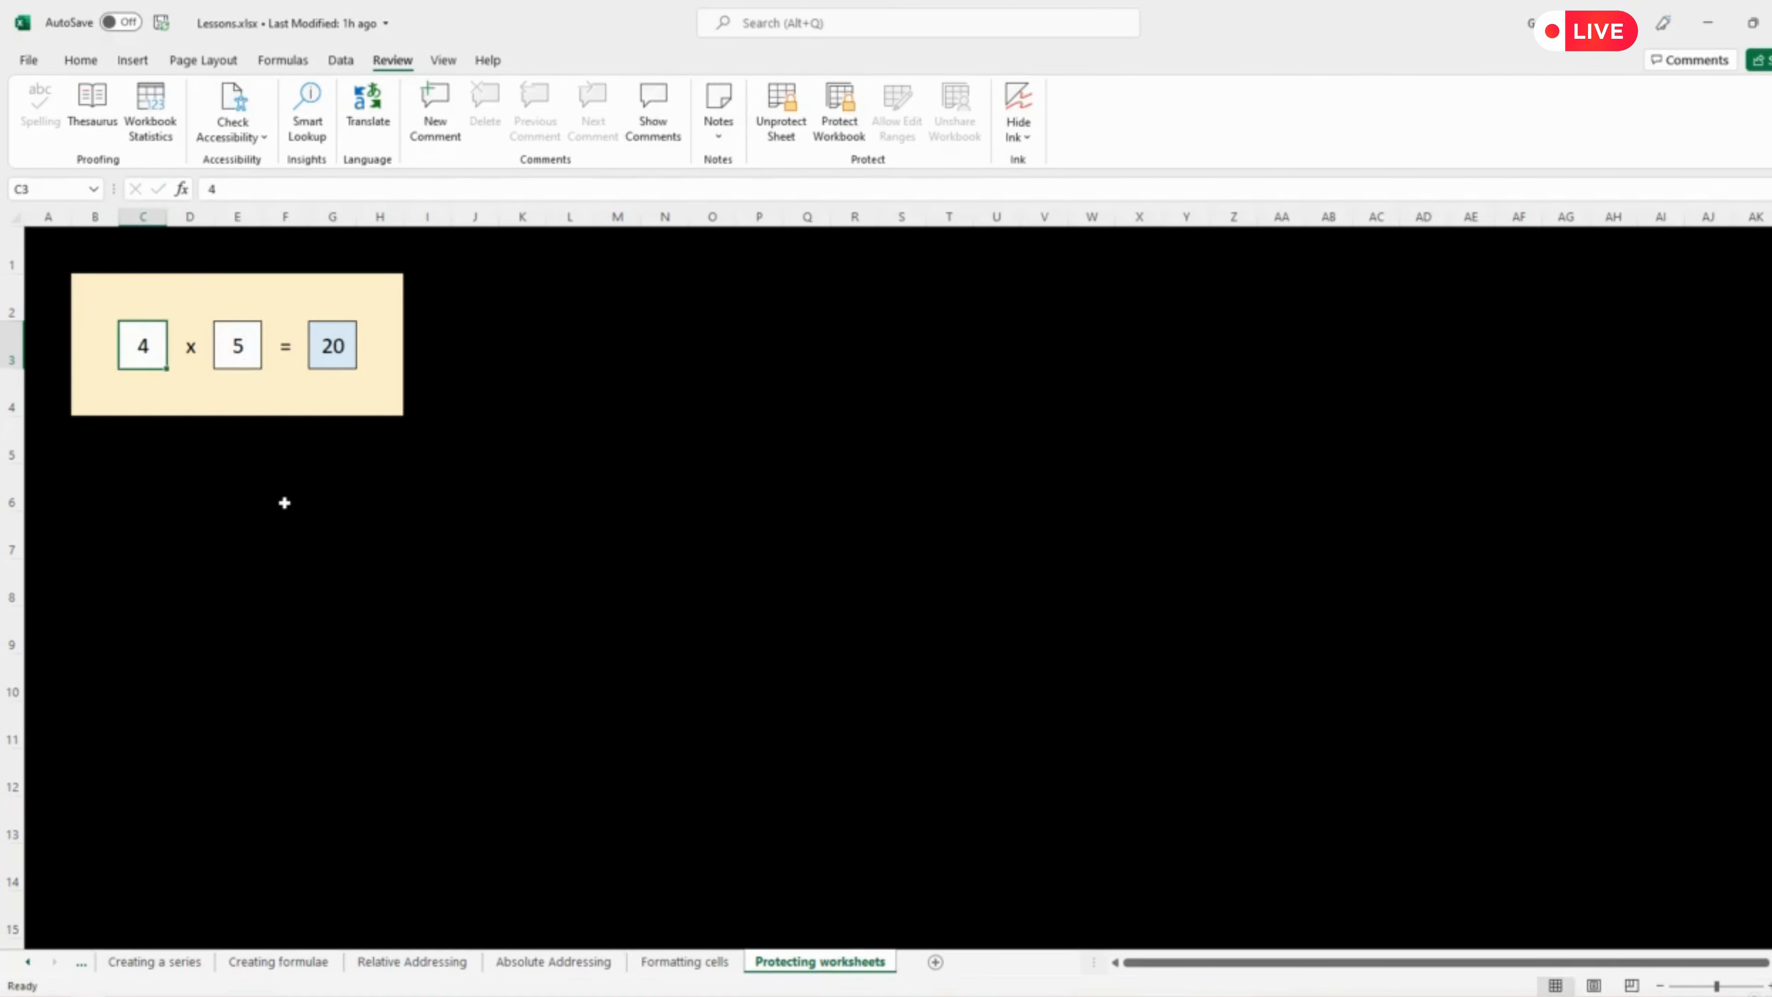
Enter 2 in cell C3 and 6 in cell E3 of the protected calculator.
{"action": "type", "text": "2"}
{"action": "key", "text": "Tab"}
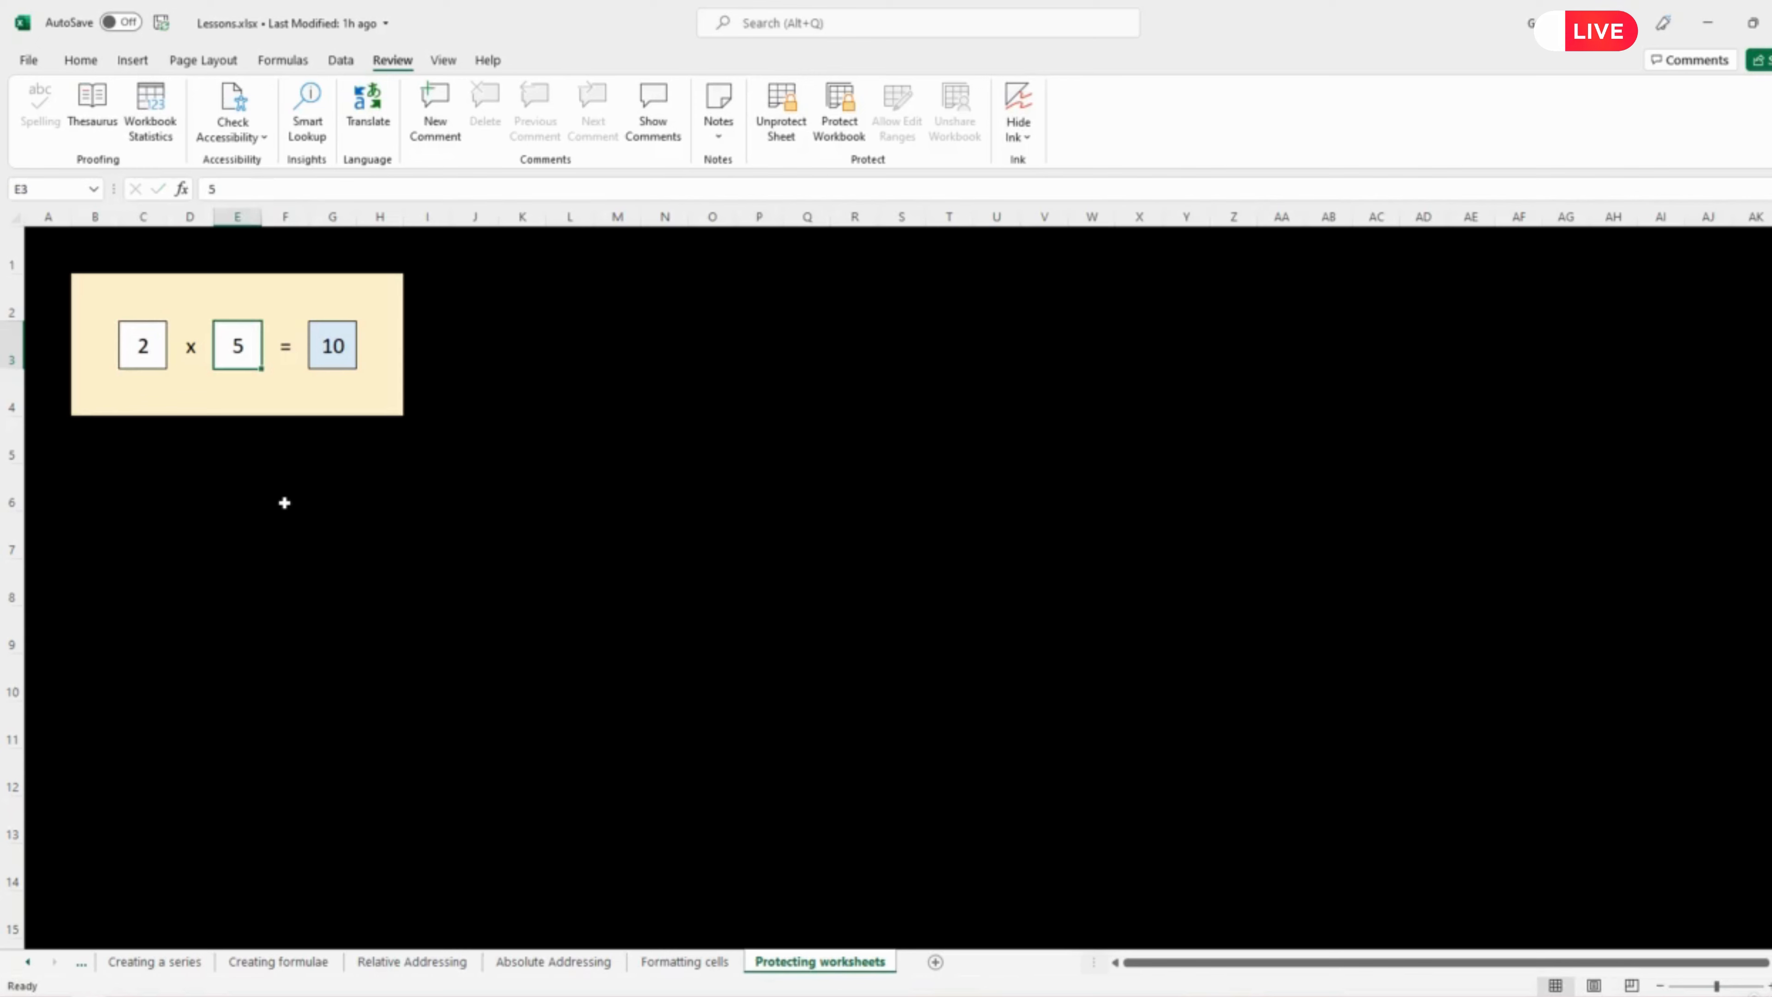
{"action": "type", "text": "6"}
{"action": "key", "text": "Tab"}
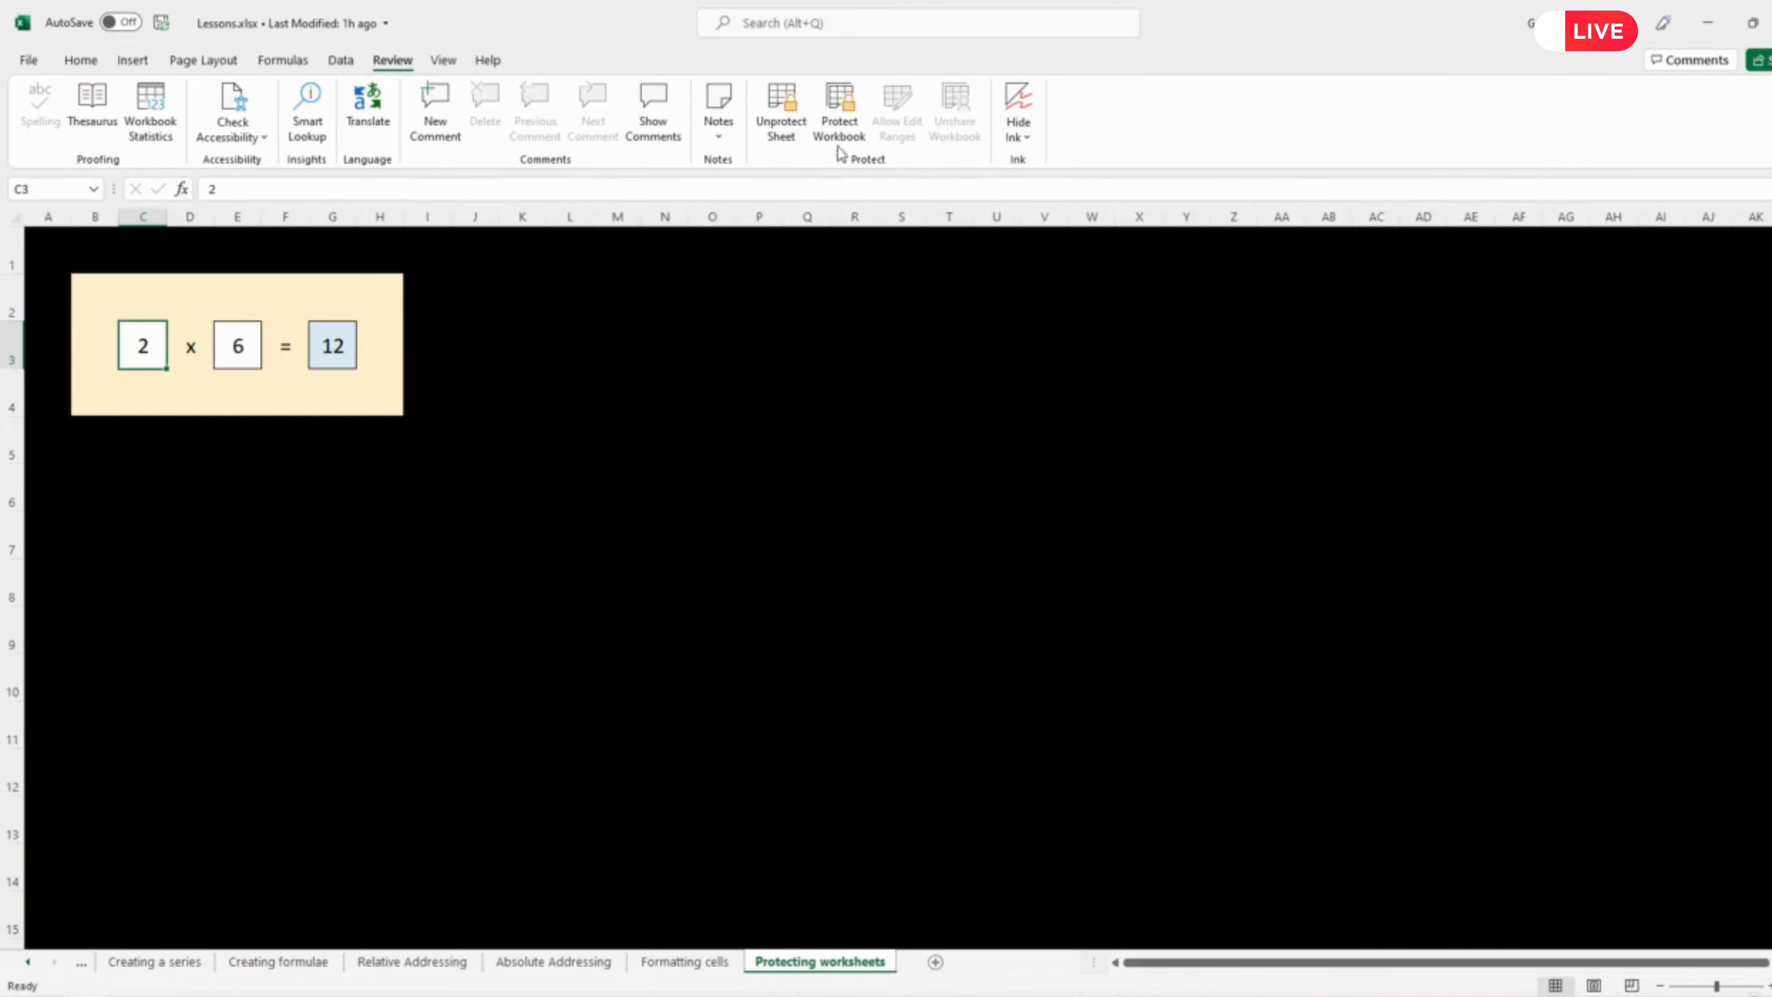
Unprotect the "Protecting worksheets" sheet by entering its unprotect password.
{"action": "left_click", "coordinate": [779, 128]}
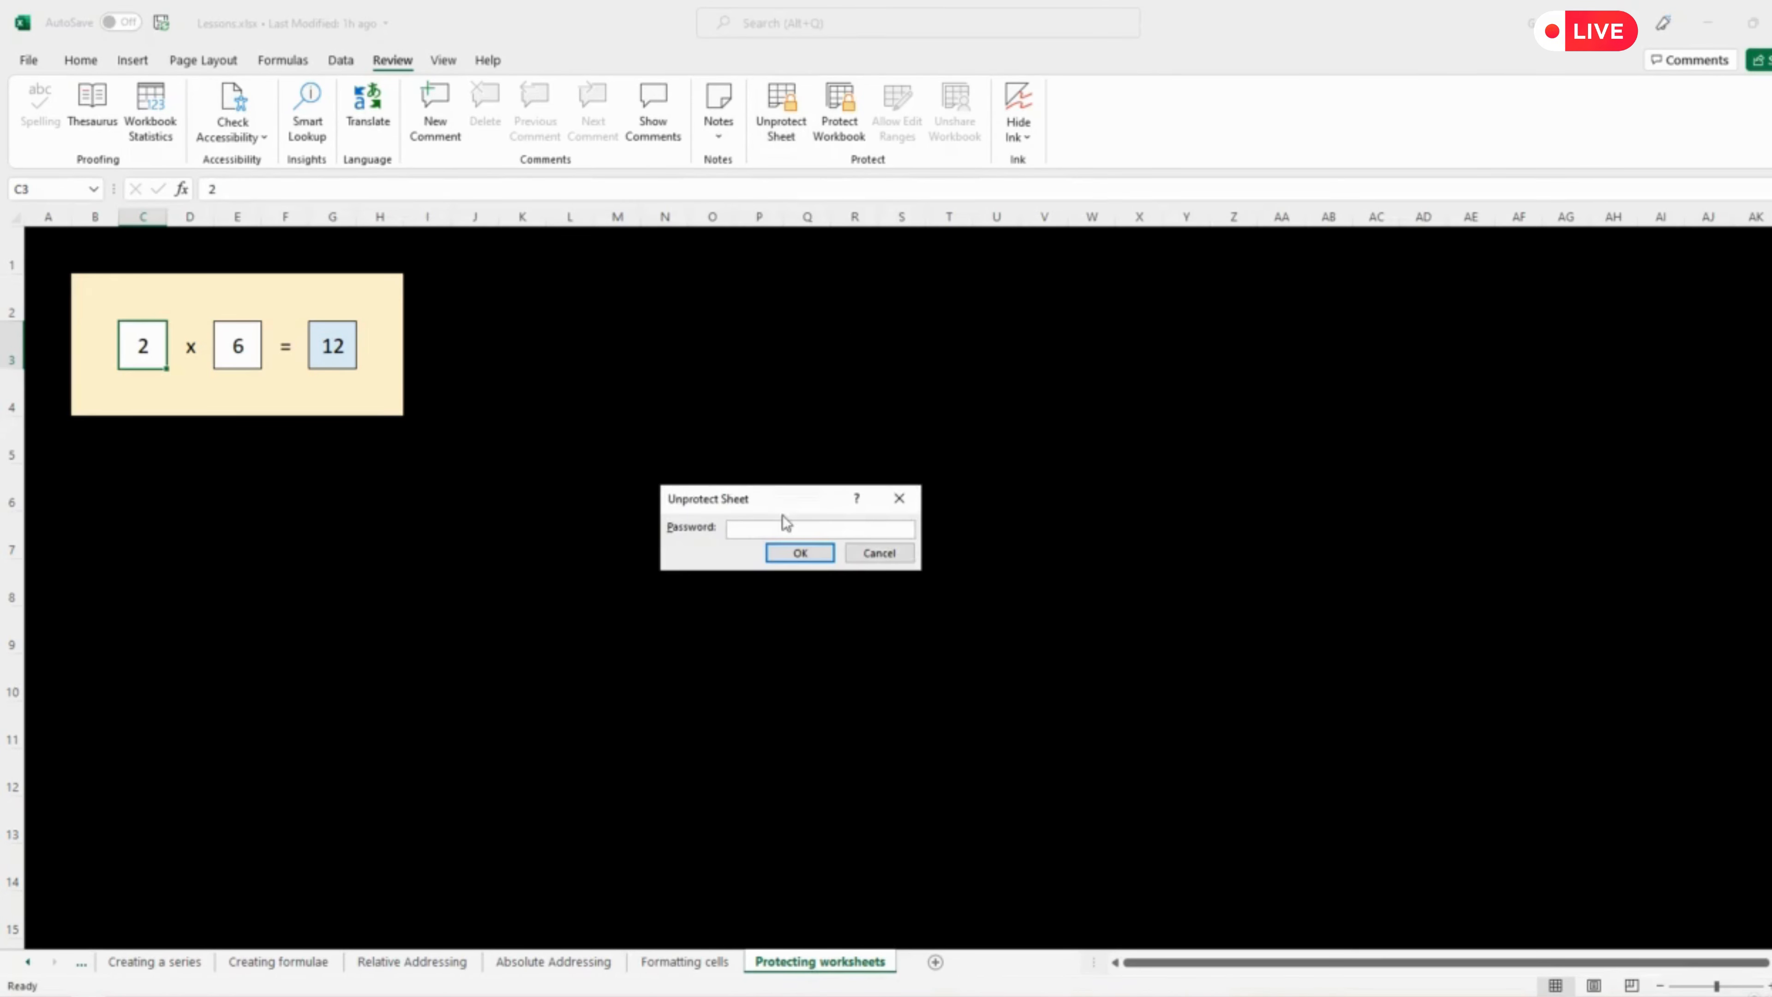
{"action": "type", "text": "•••••••••"}
{"action": "key", "text": "Return"}
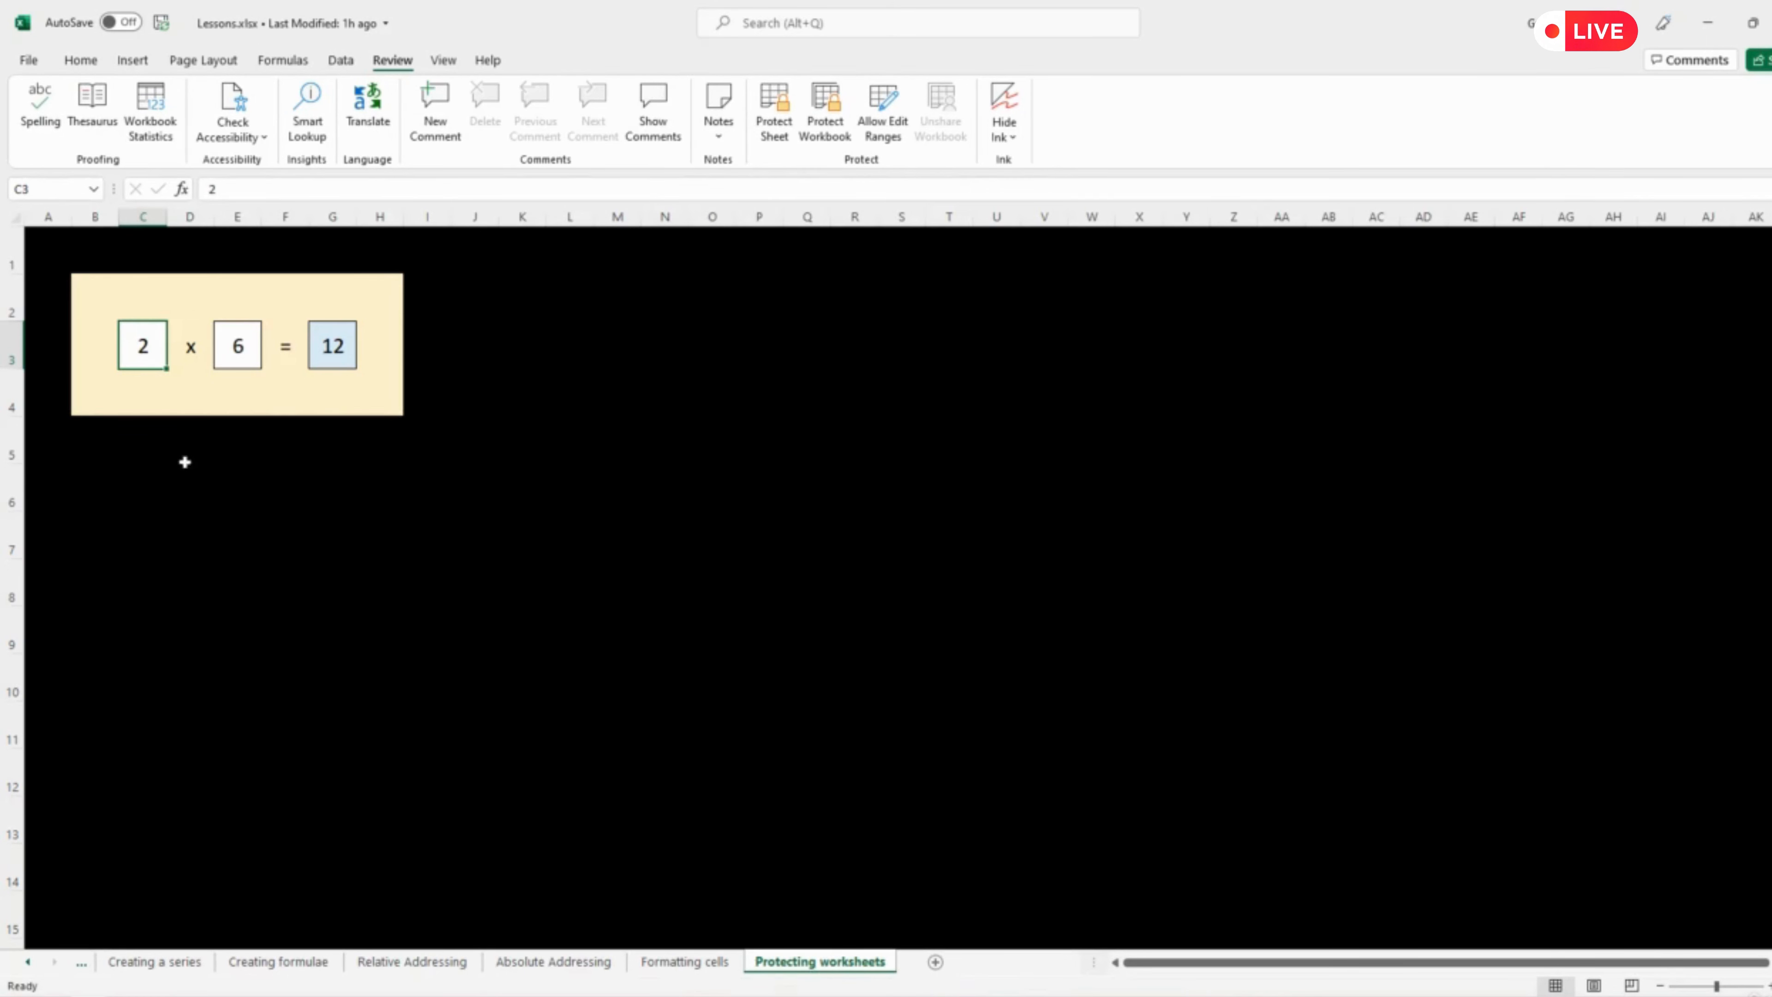
Check cell selection on the unprotected sheet by selecting various blank cells outside the calculator, including S6 and K6.
{"action": "left_click", "coordinate": [303, 493]}
{"action": "left_click", "coordinate": [523, 488]}
{"action": "left_click", "coordinate": [704, 597]}
{"action": "left_click", "coordinate": [902, 488]}
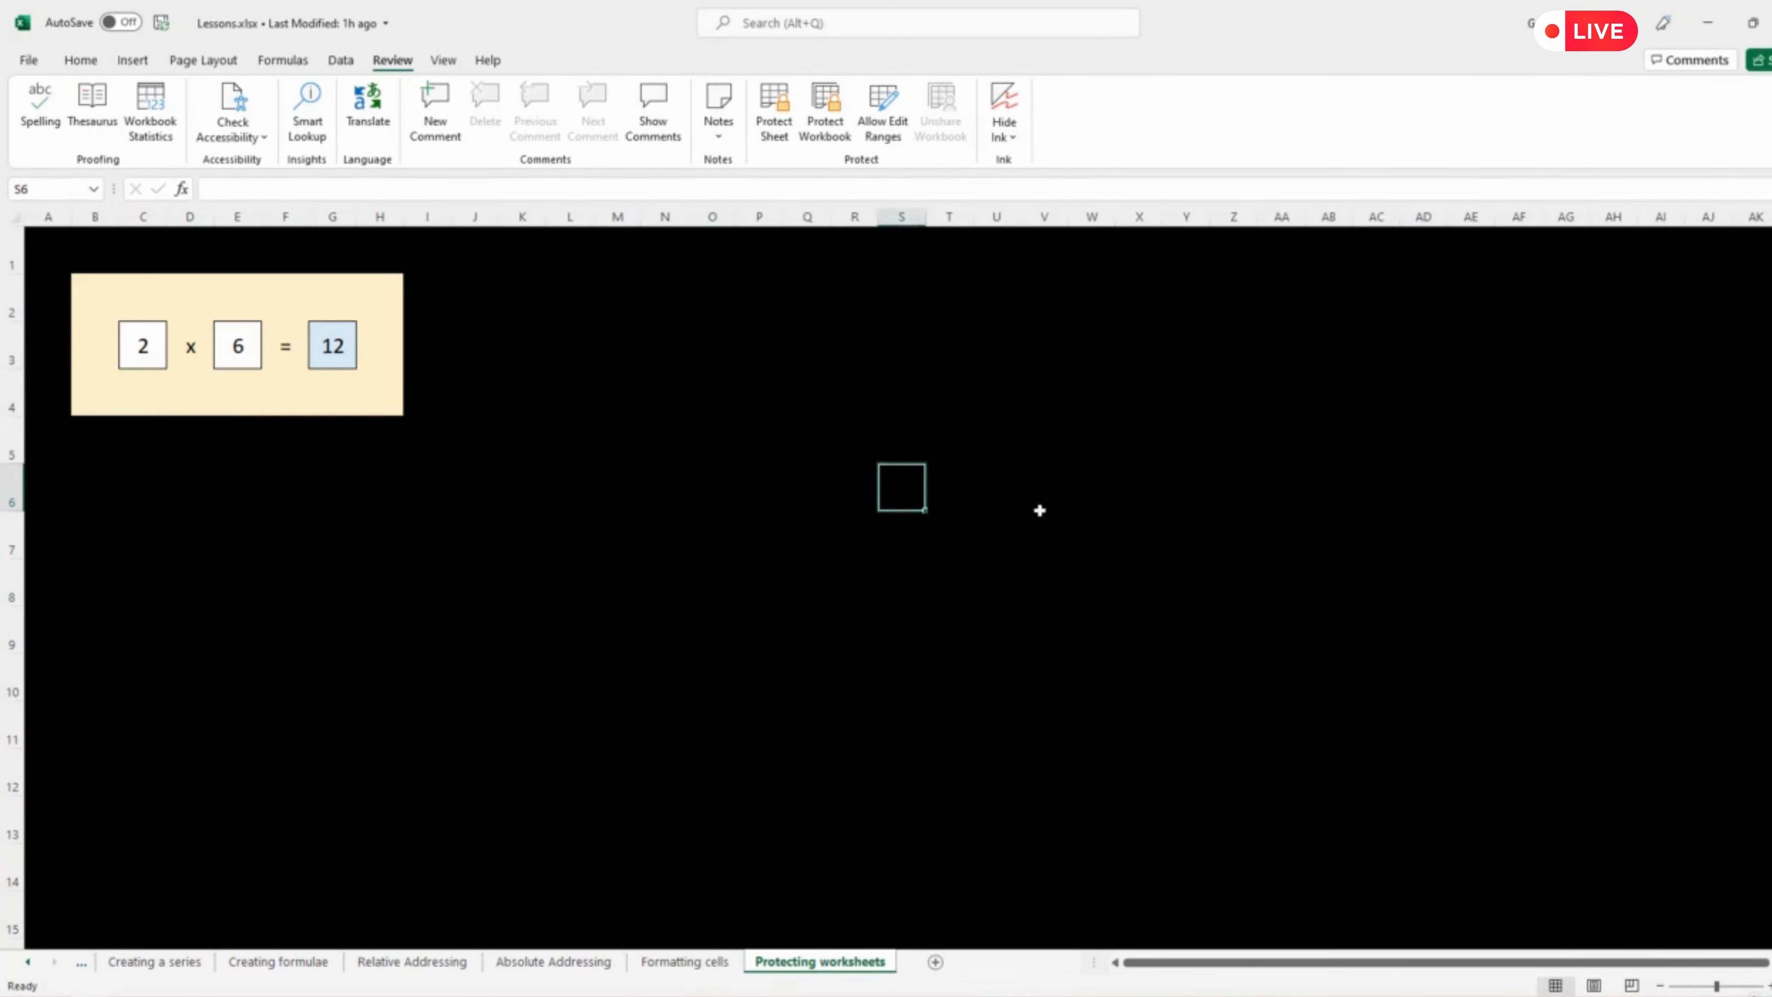
{"action": "left_click", "coordinate": [1092, 583]}
{"action": "left_click", "coordinate": [806, 674]}
{"action": "left_click", "coordinate": [706, 395]}
{"action": "left_click", "coordinate": [522, 487]}
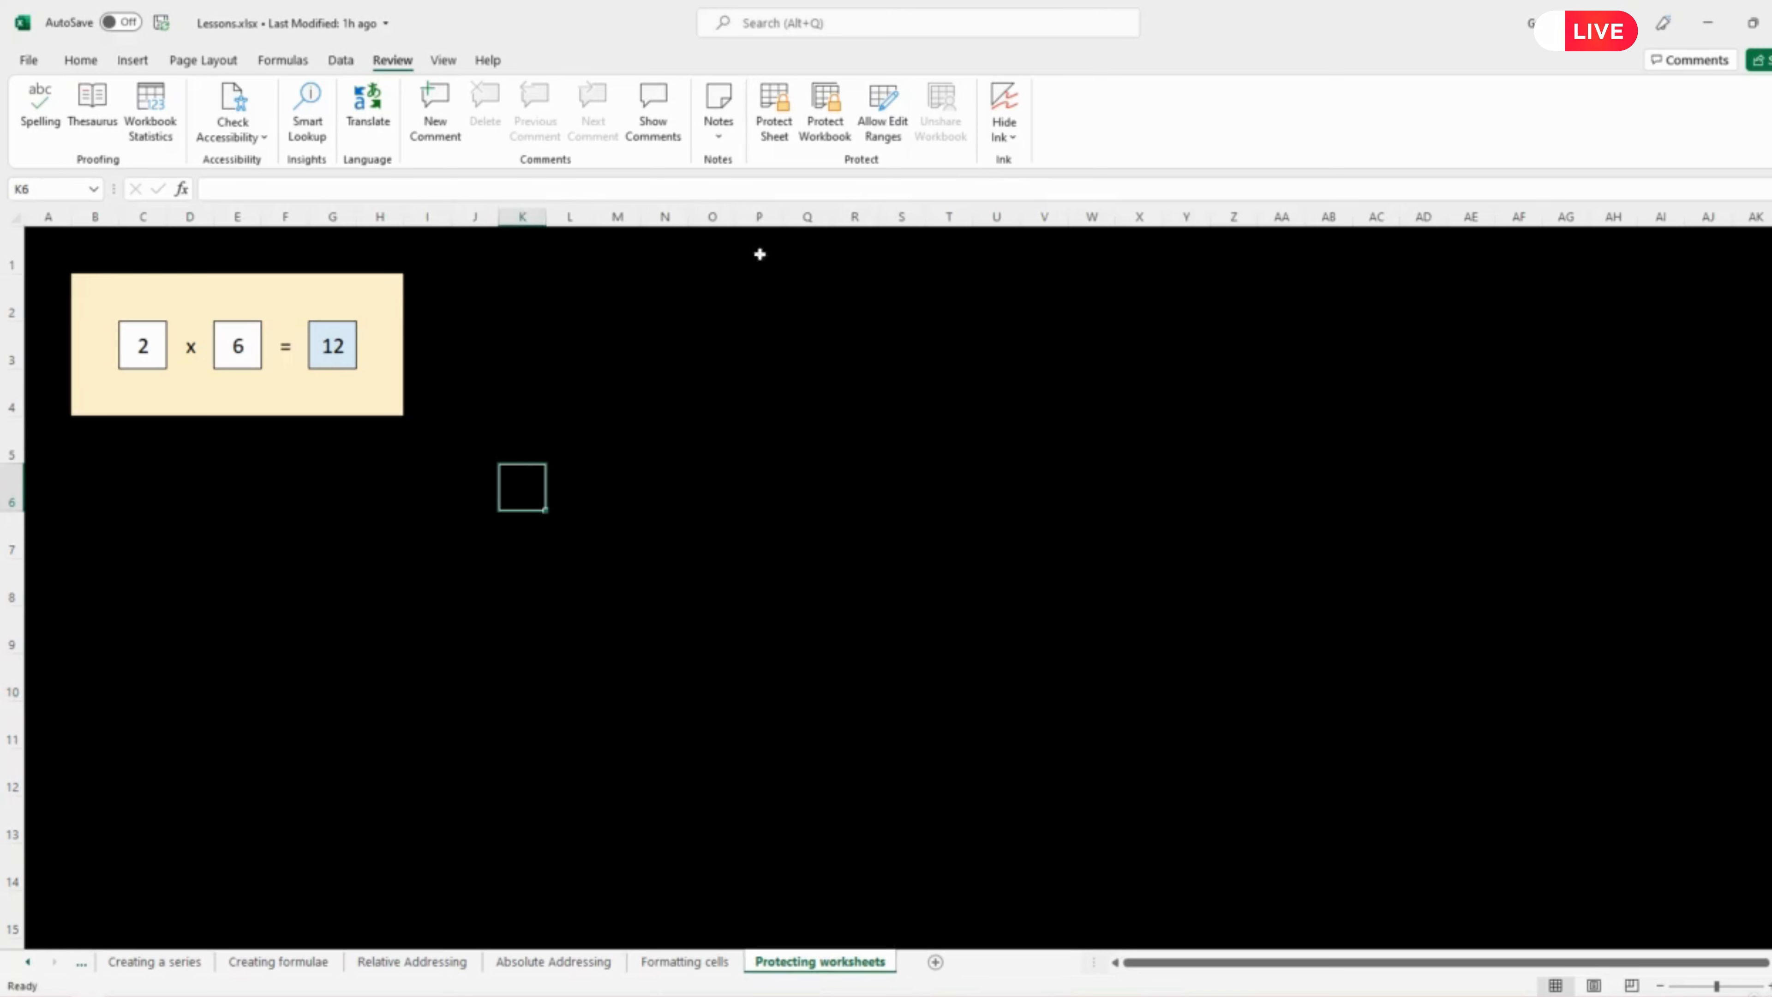
Protect the sheet without a password, allowing only Select unlocked cells, and select cell C3.
{"action": "left_click", "coordinate": [776, 112]}
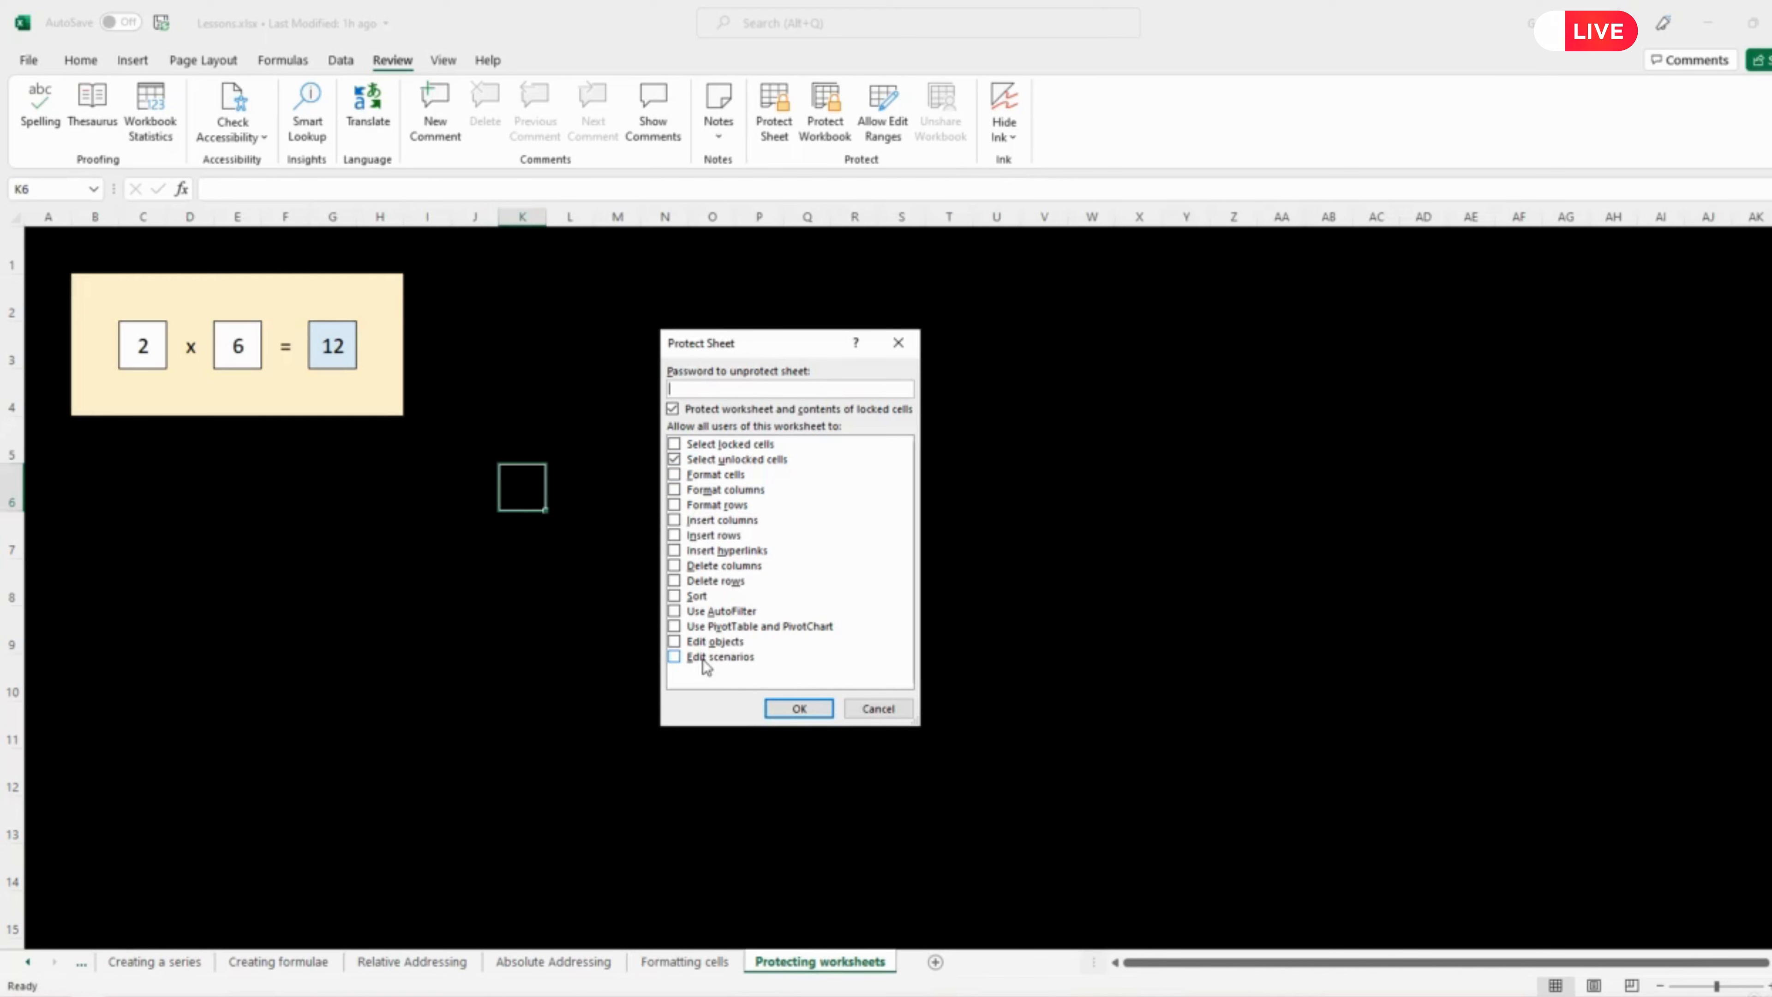
{"action": "left_click", "coordinate": [891, 715]}
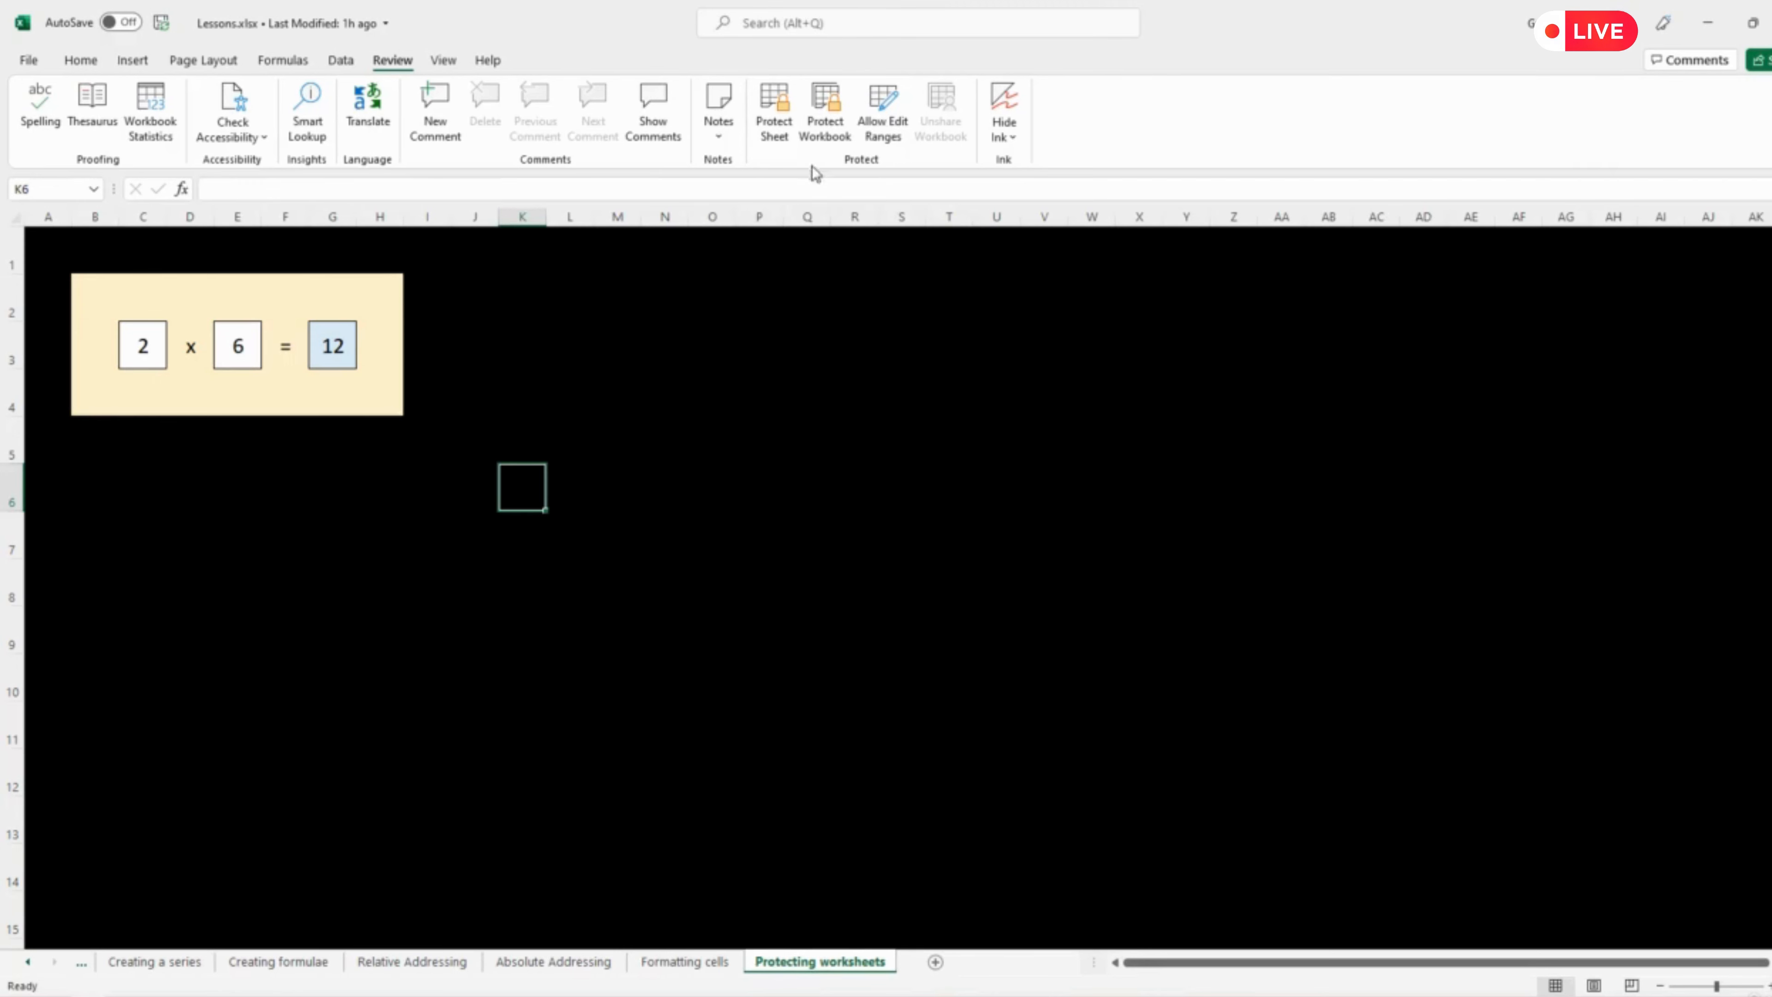
{"action": "left_click", "coordinate": [774, 117]}
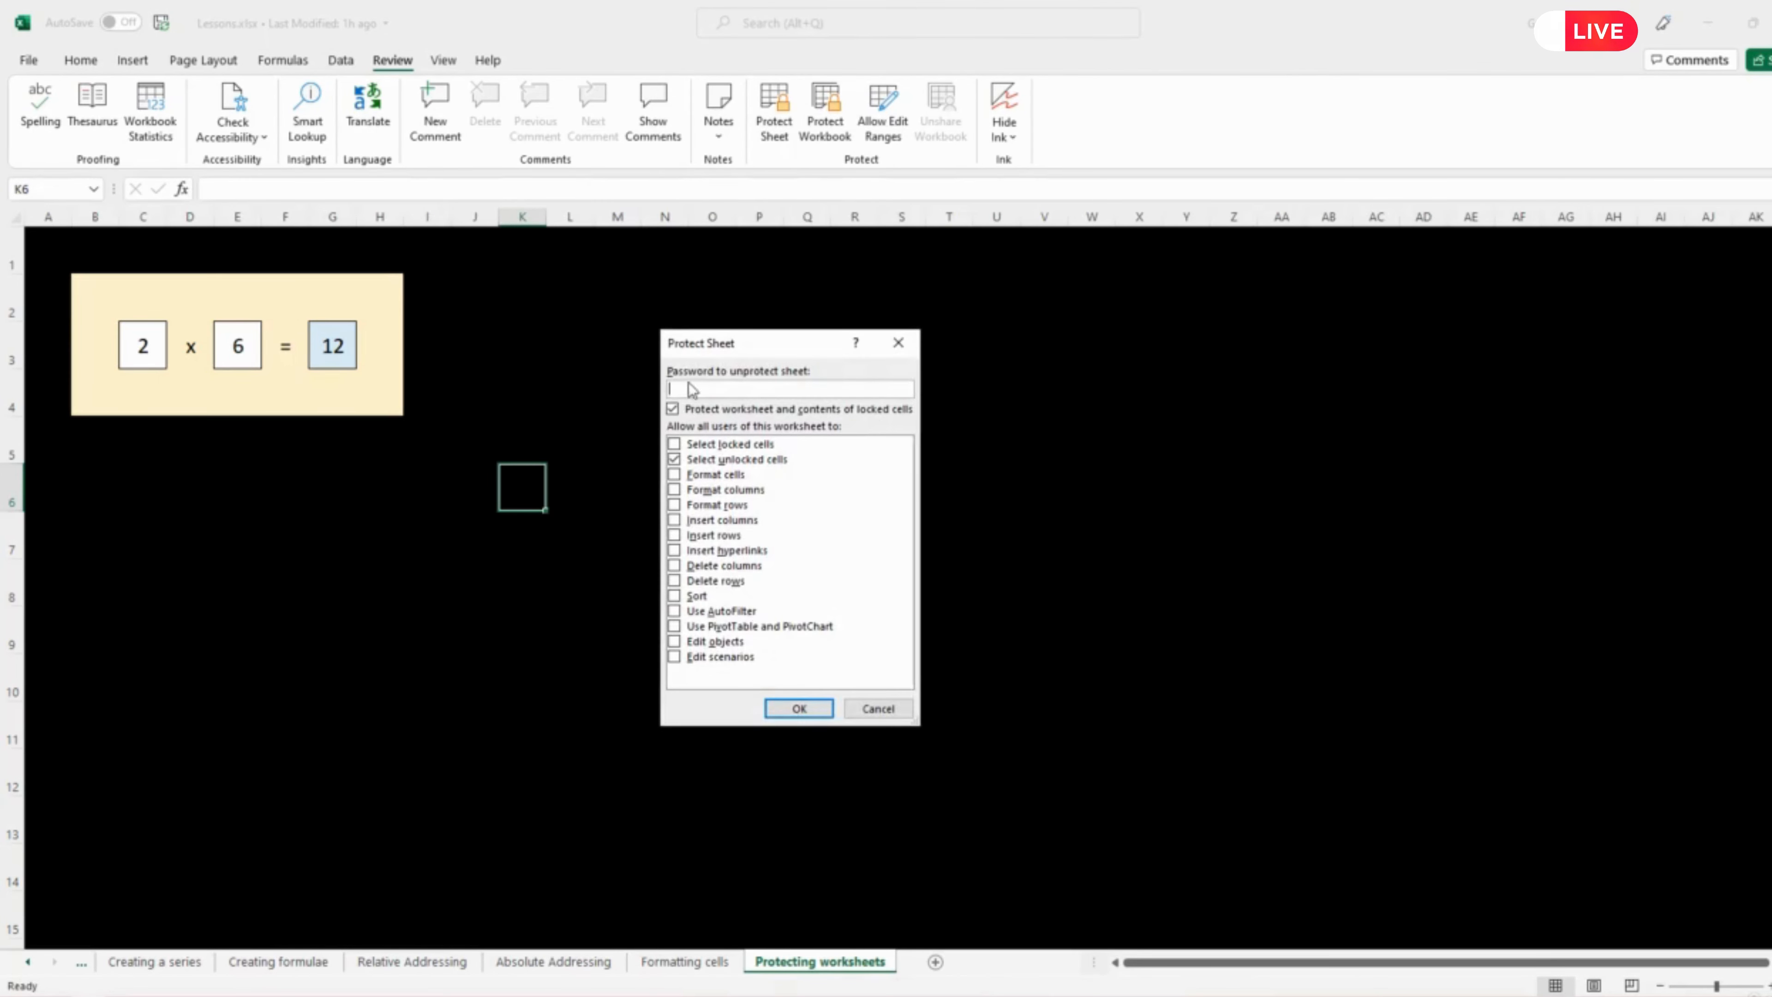
{"action": "left_click", "coordinate": [799, 709]}
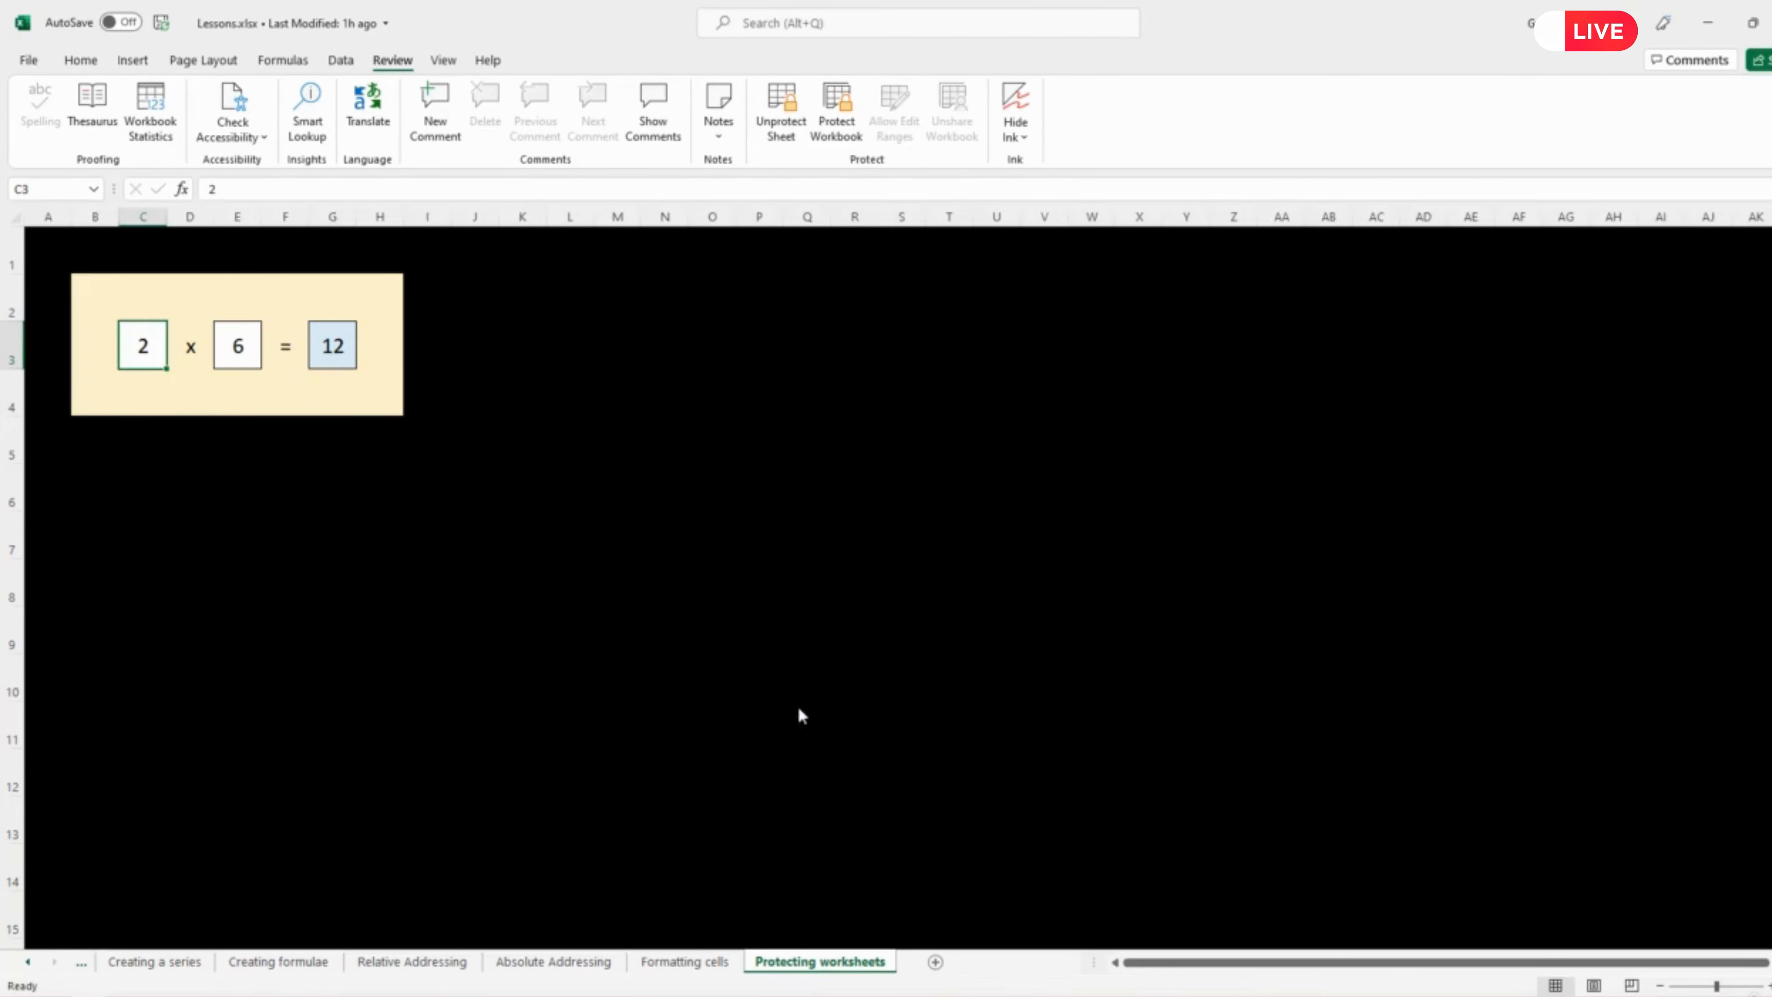
{"action": "left_click", "coordinate": [150, 368]}
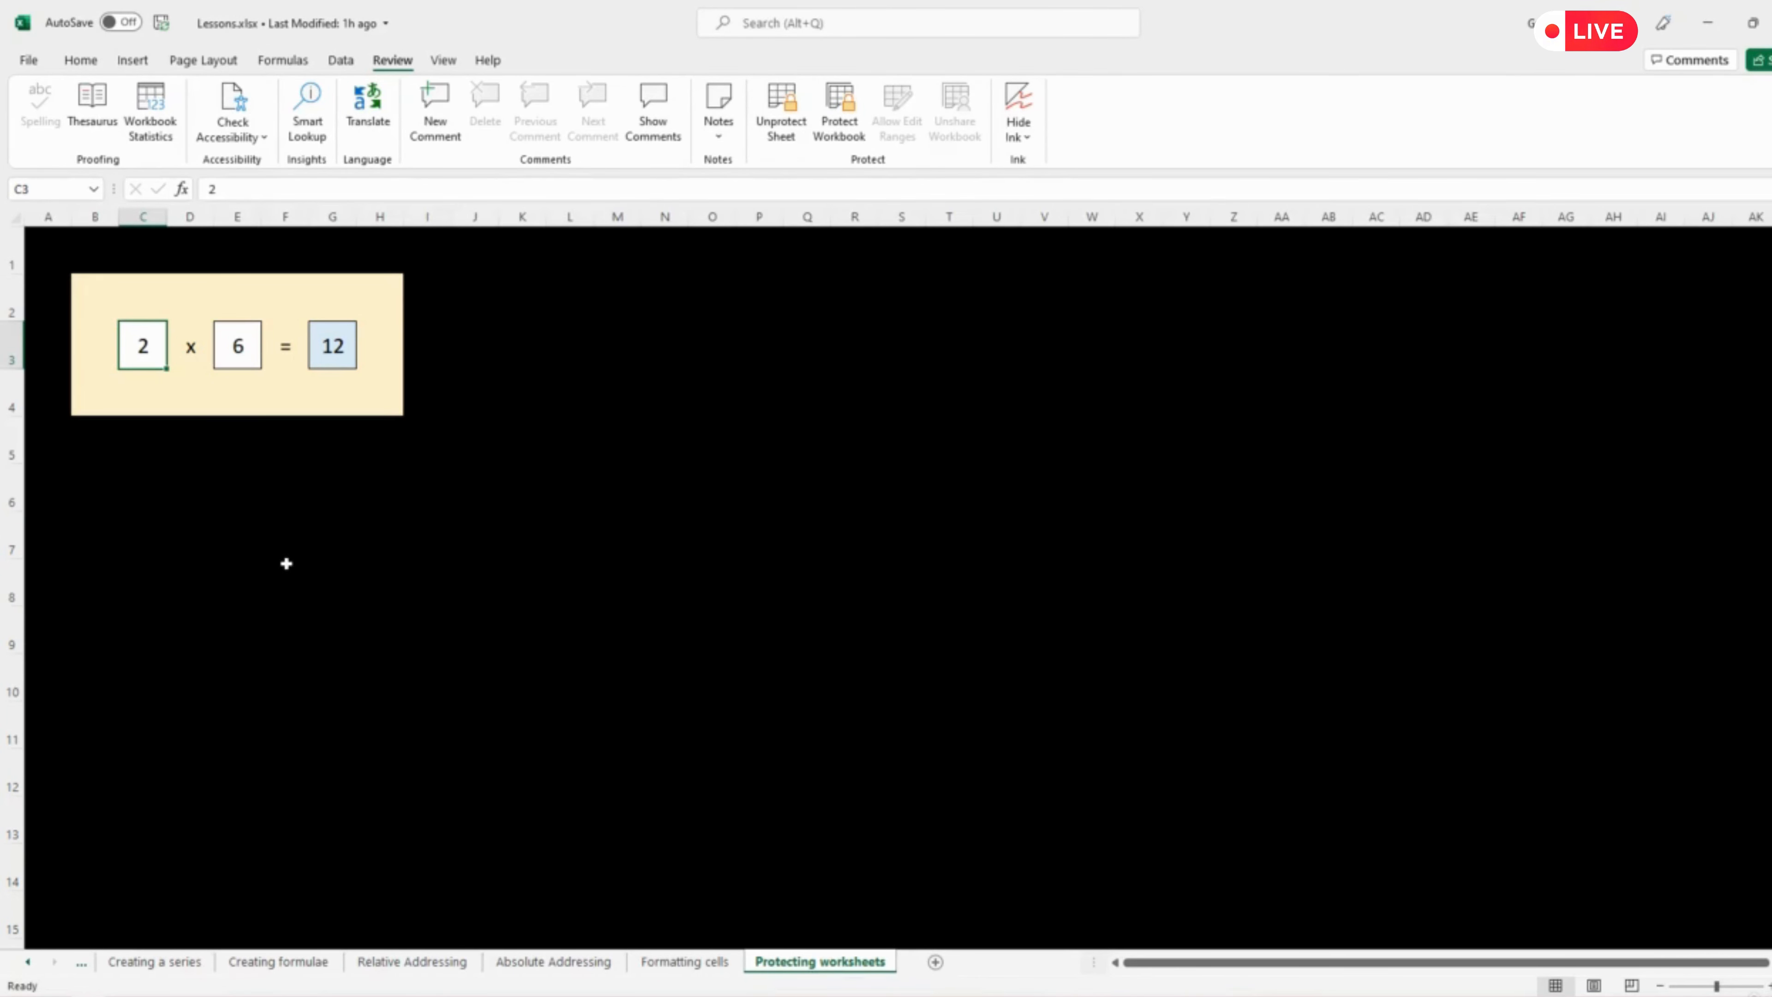